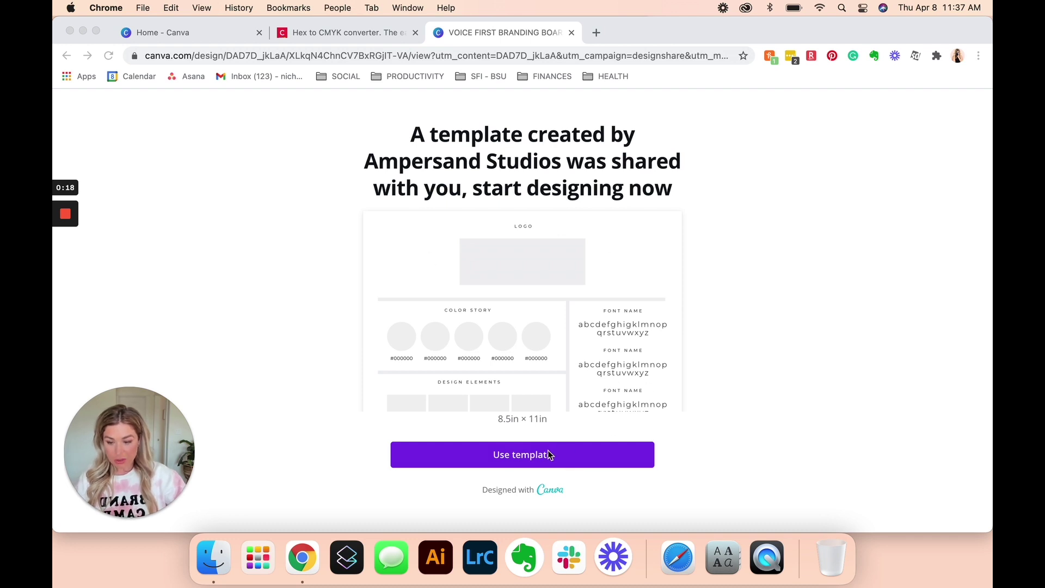
- Browse the Canva home page, examining the existing designs and the template categories from Instagram posts to infographics
{"action": "left_click", "coordinate": [157, 31]}
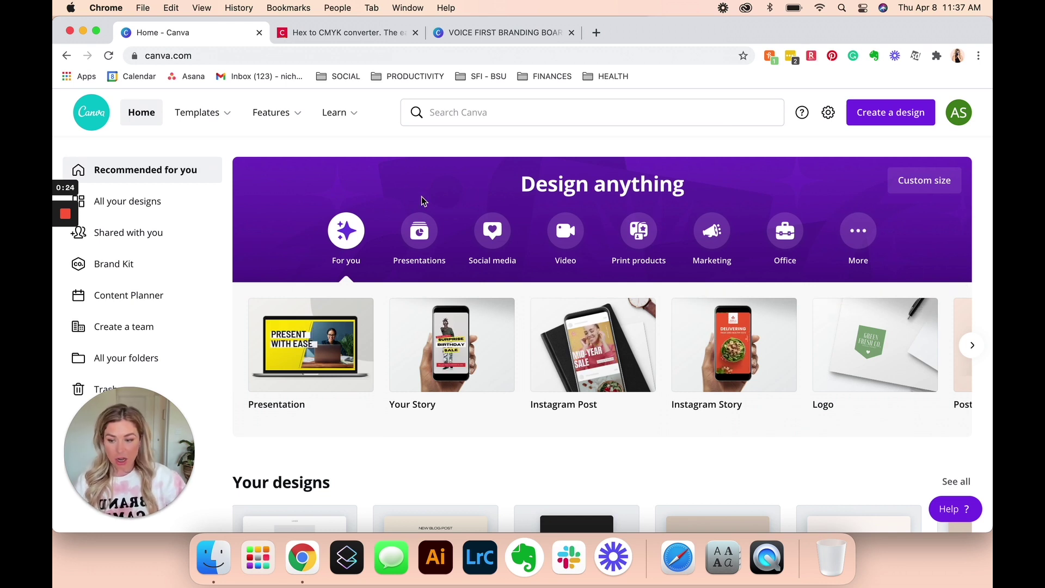
{"action": "scroll", "coordinate": [449, 195], "scroll_direction": "down", "scroll_amount": 2}
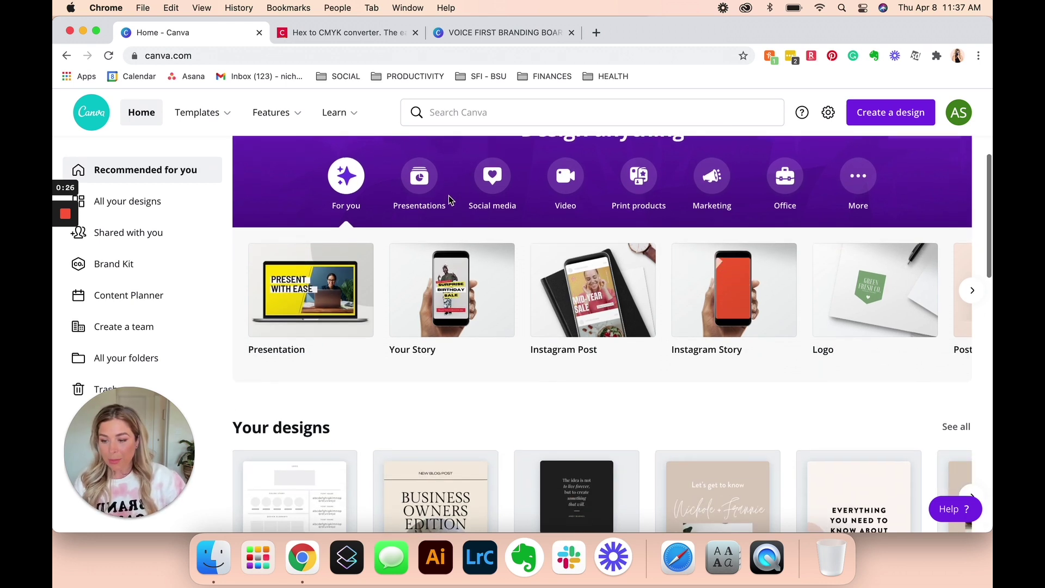
{"action": "scroll", "coordinate": [448, 195], "scroll_direction": "down", "scroll_amount": 5}
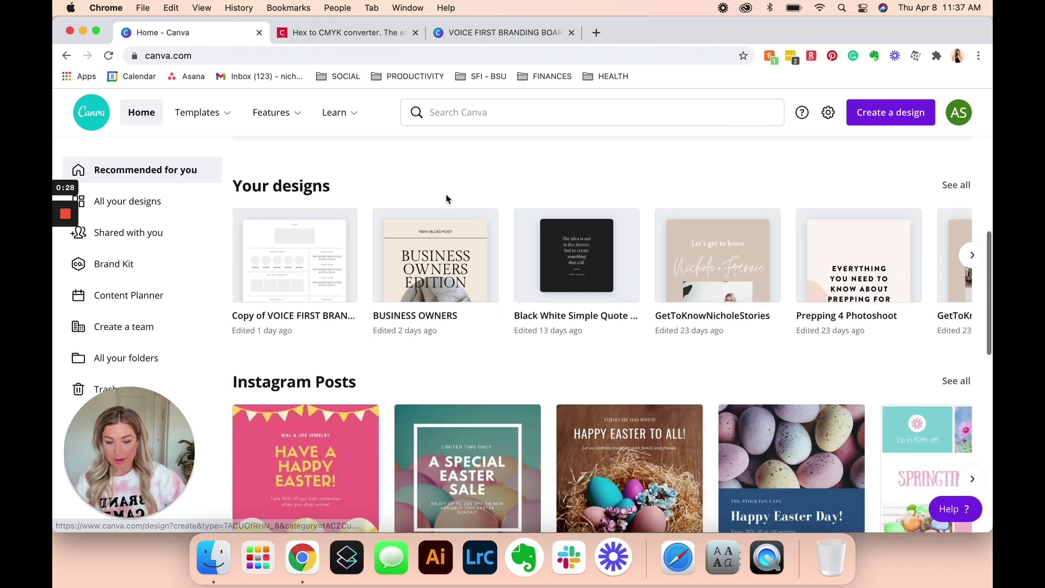
{"action": "scroll", "coordinate": [445, 195], "scroll_direction": "down", "scroll_amount": 8}
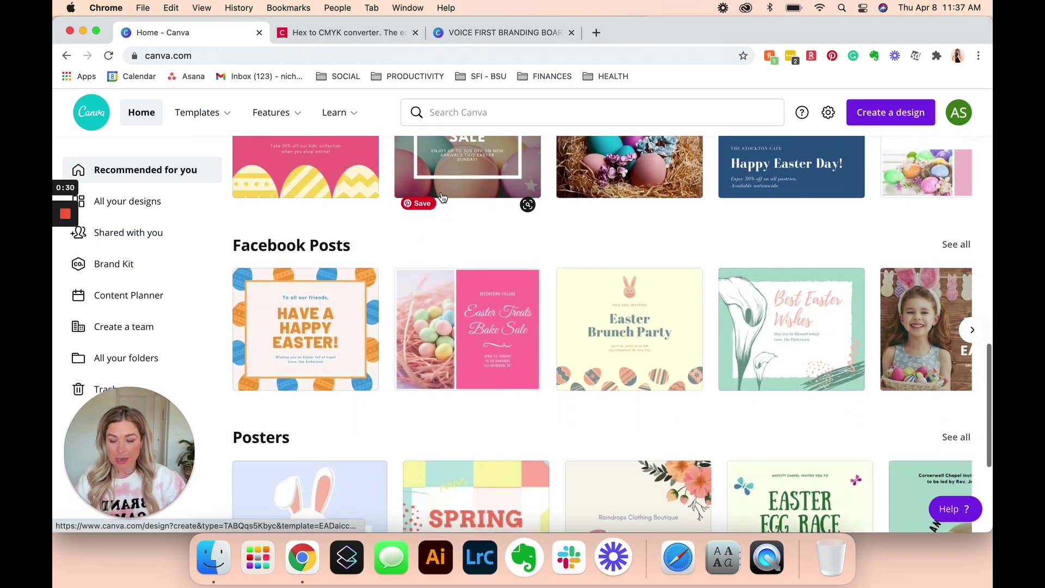
{"action": "scroll", "coordinate": [443, 195], "scroll_direction": "down", "scroll_amount": 3}
{"action": "scroll", "coordinate": [444, 197], "scroll_direction": "down", "scroll_amount": 2}
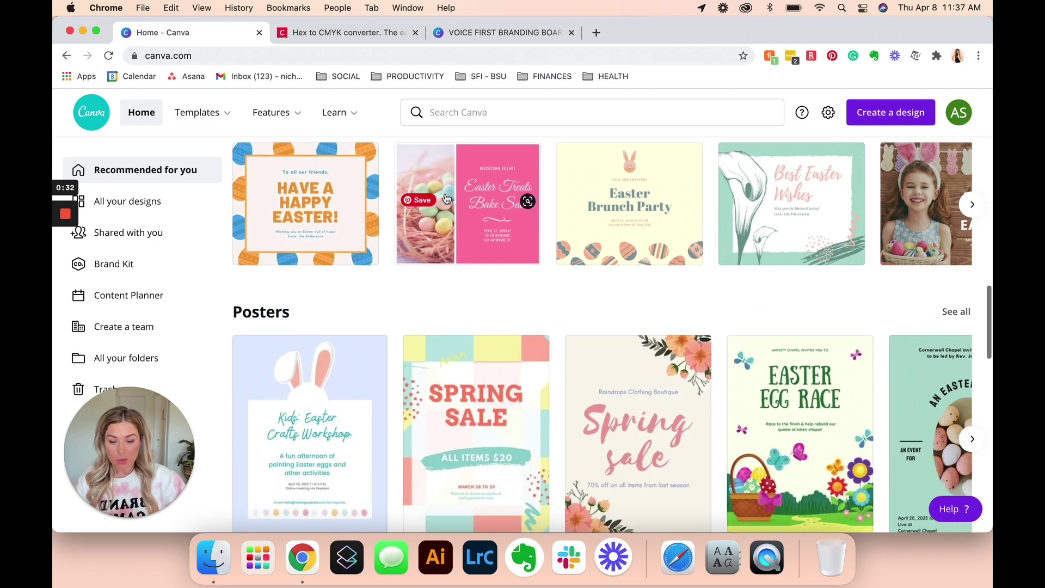
{"action": "scroll", "coordinate": [445, 198], "scroll_direction": "down", "scroll_amount": 9}
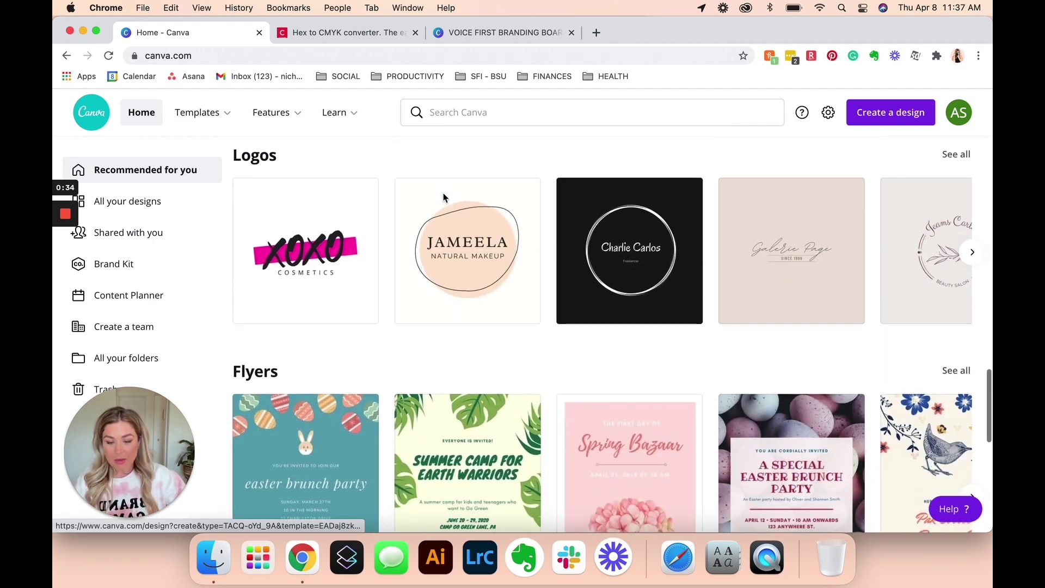
{"action": "scroll", "coordinate": [444, 194], "scroll_direction": "down", "scroll_amount": 10}
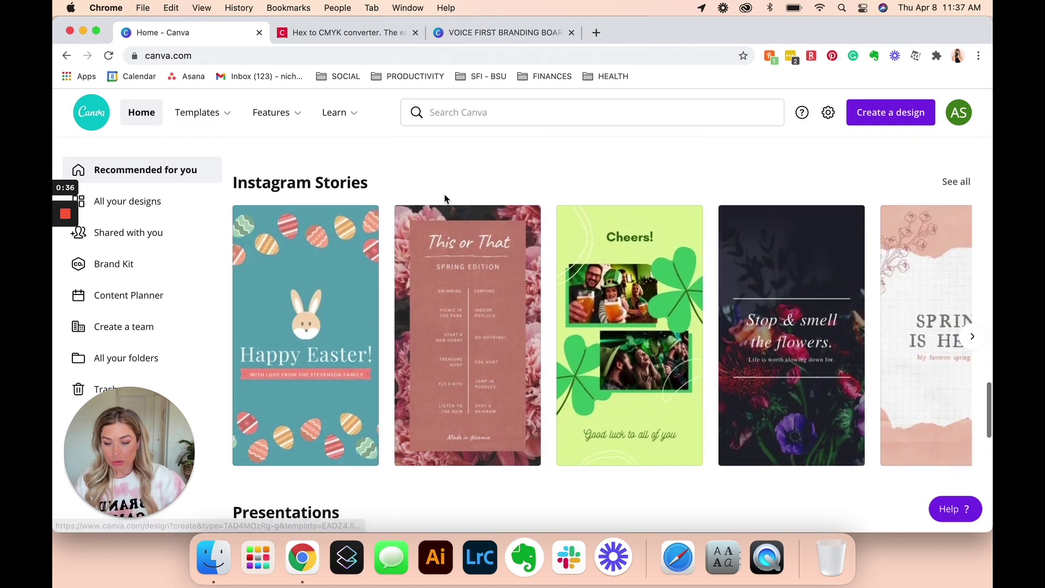
{"action": "scroll", "coordinate": [444, 193], "scroll_direction": "down", "scroll_amount": 1}
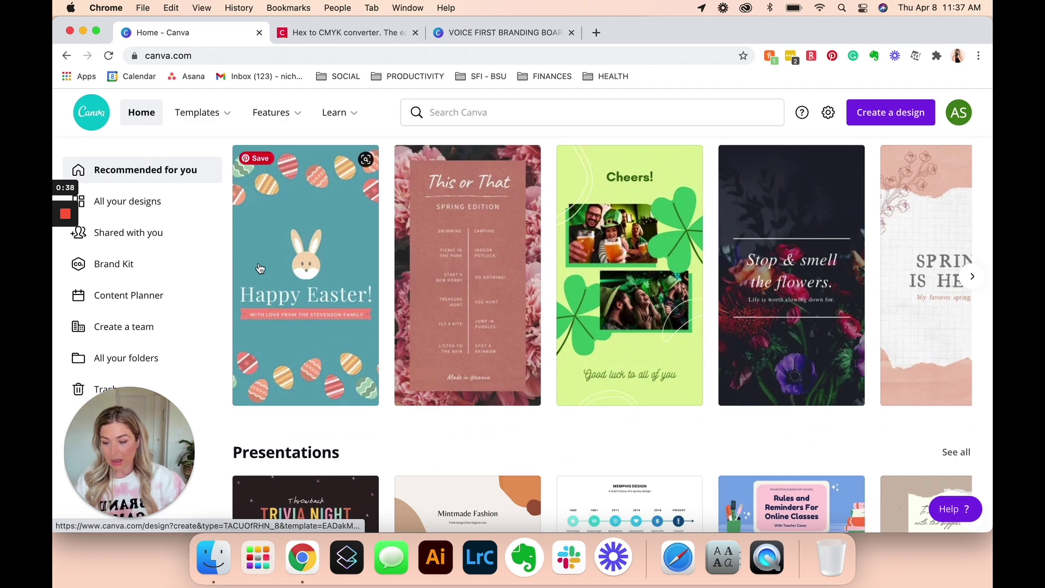
{"action": "scroll", "coordinate": [341, 270], "scroll_direction": "down", "scroll_amount": 8}
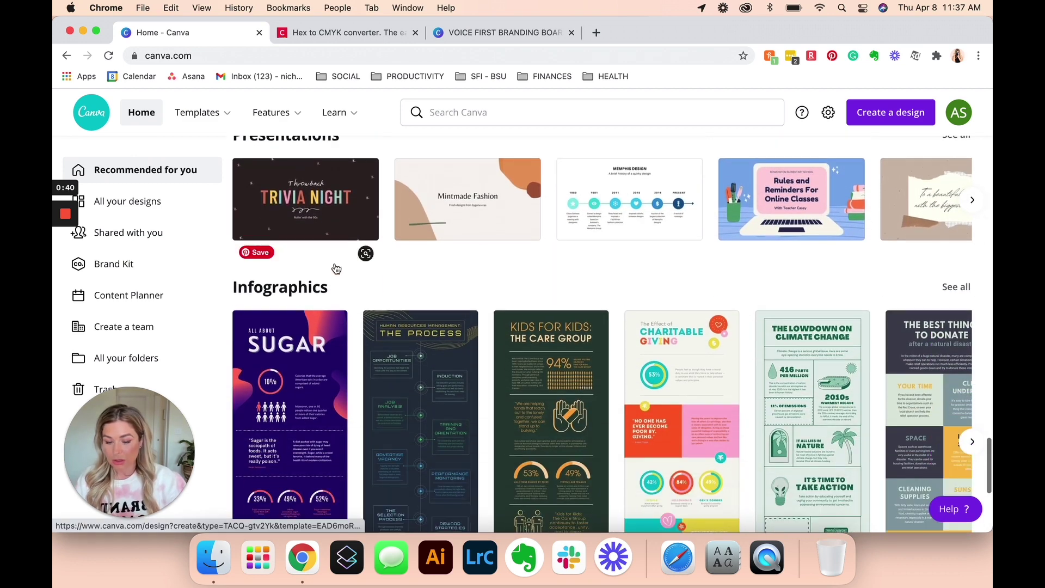
{"action": "scroll", "coordinate": [336, 269], "scroll_direction": "down", "scroll_amount": 1}
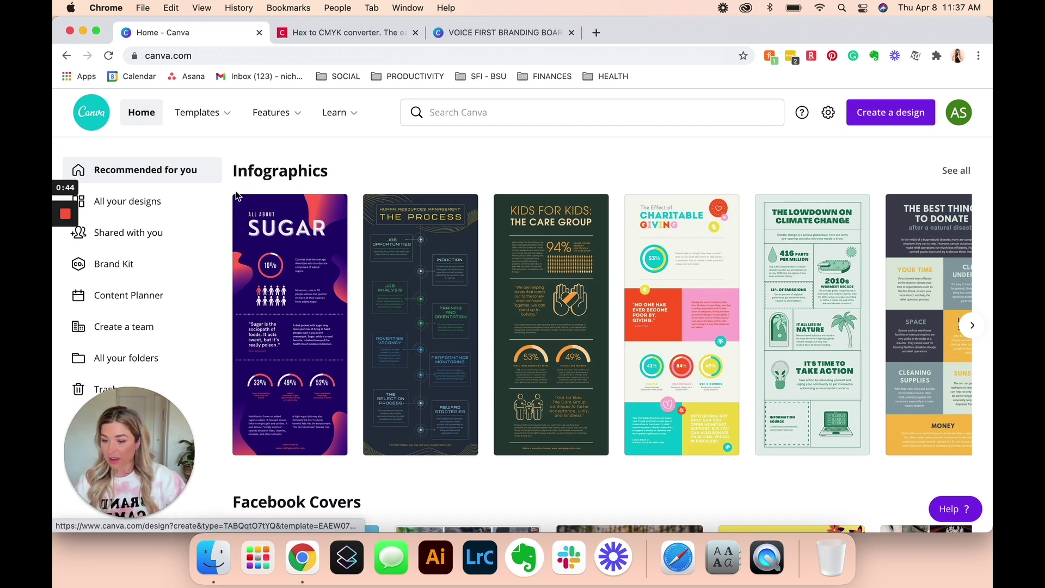
{"action": "mouse_move", "coordinate": [202, 112]}
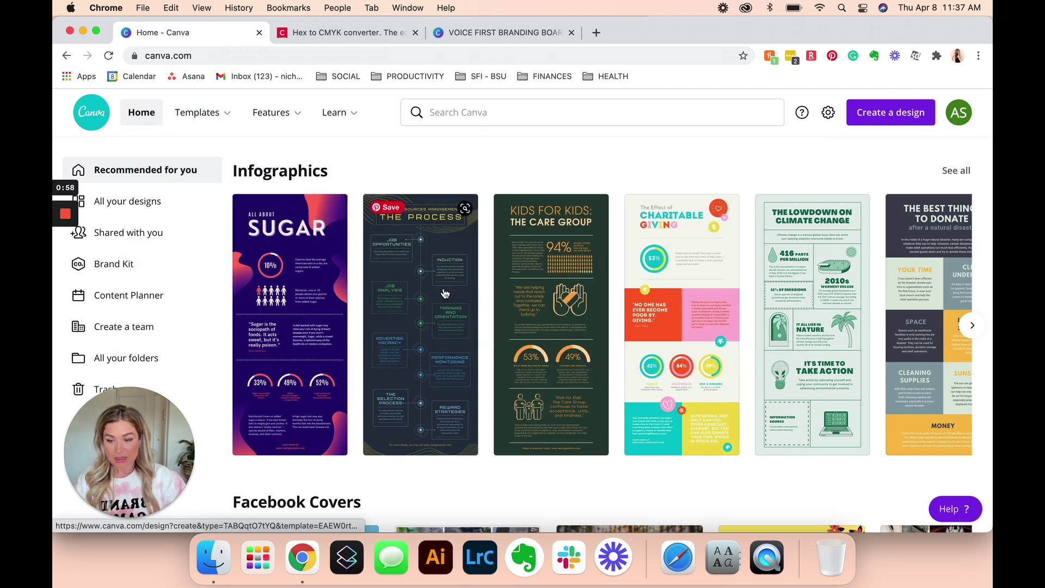
{"action": "scroll", "coordinate": [473, 297], "scroll_direction": "down", "scroll_amount": 10}
{"action": "scroll", "coordinate": [841, 362], "scroll_direction": "up", "scroll_amount": 7}
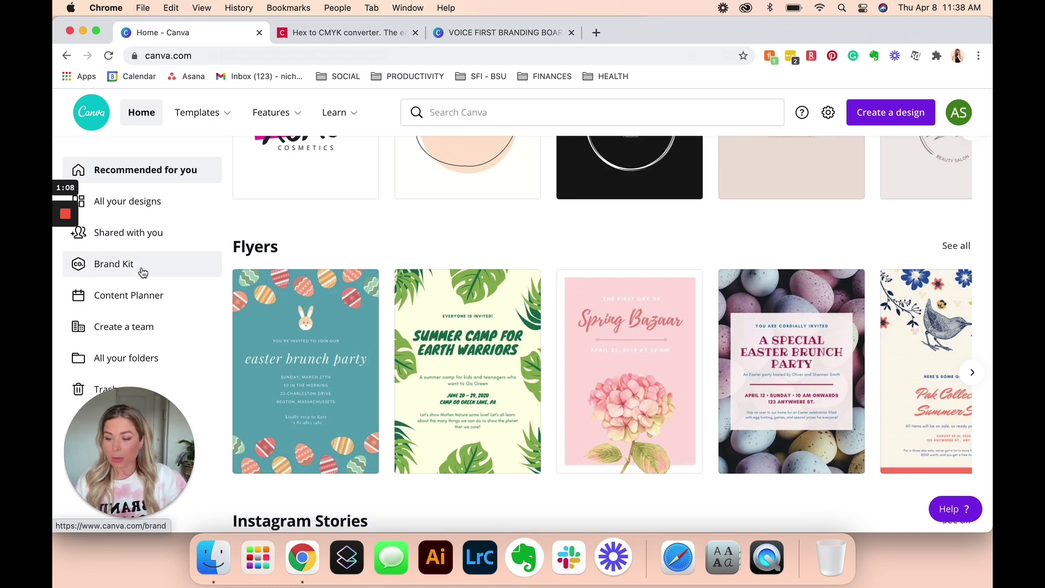
- Open the Brand Kit and review its brand logos, brand colors, brand fonts and uploaded fonts
{"action": "left_click", "coordinate": [113, 267]}
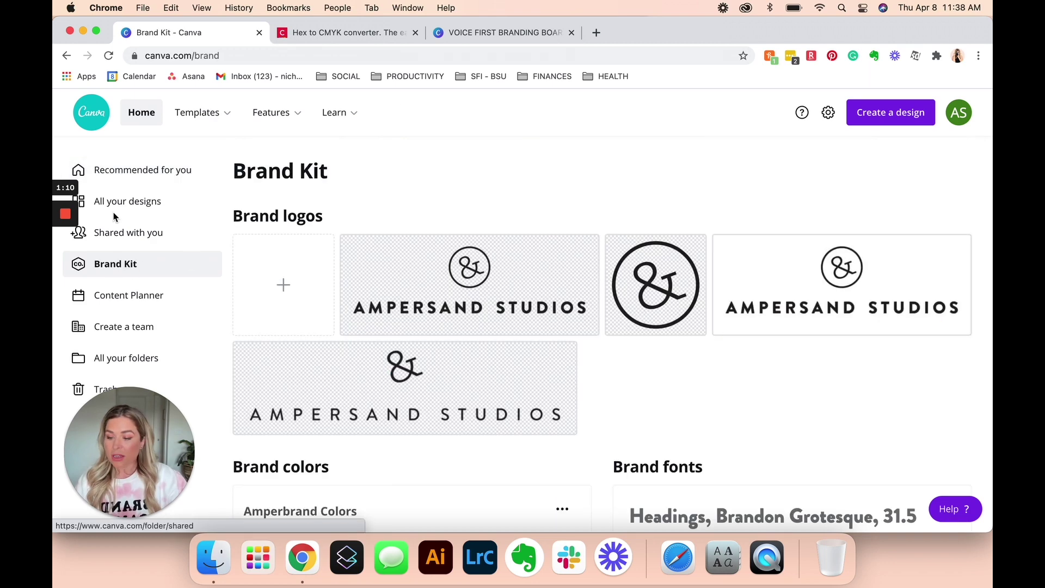
{"action": "scroll", "coordinate": [723, 329], "scroll_direction": "down", "scroll_amount": 2}
{"action": "scroll", "coordinate": [691, 323], "scroll_direction": "down", "scroll_amount": 2}
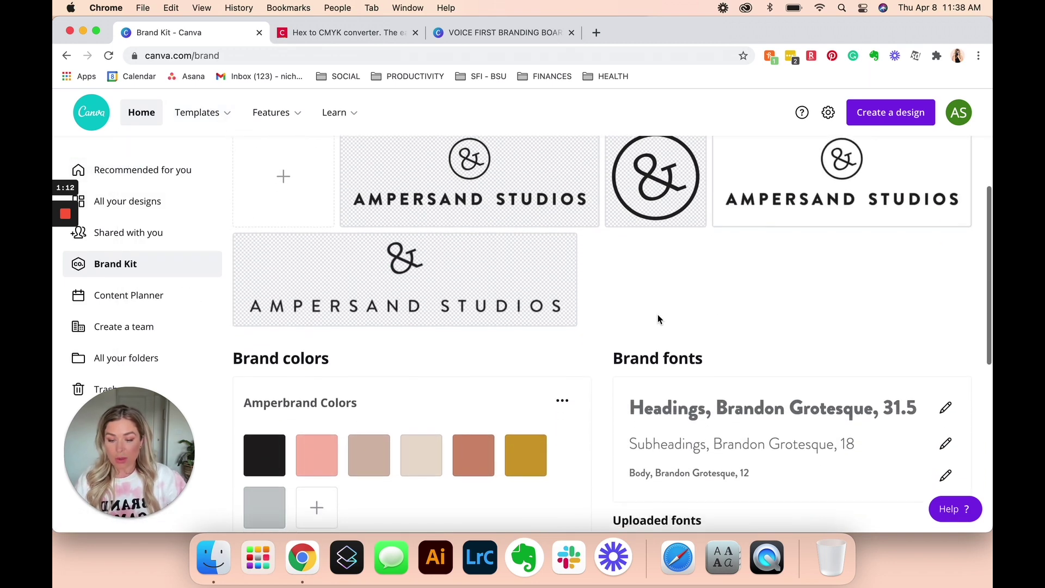
{"action": "scroll", "coordinate": [662, 319], "scroll_direction": "down", "scroll_amount": 1}
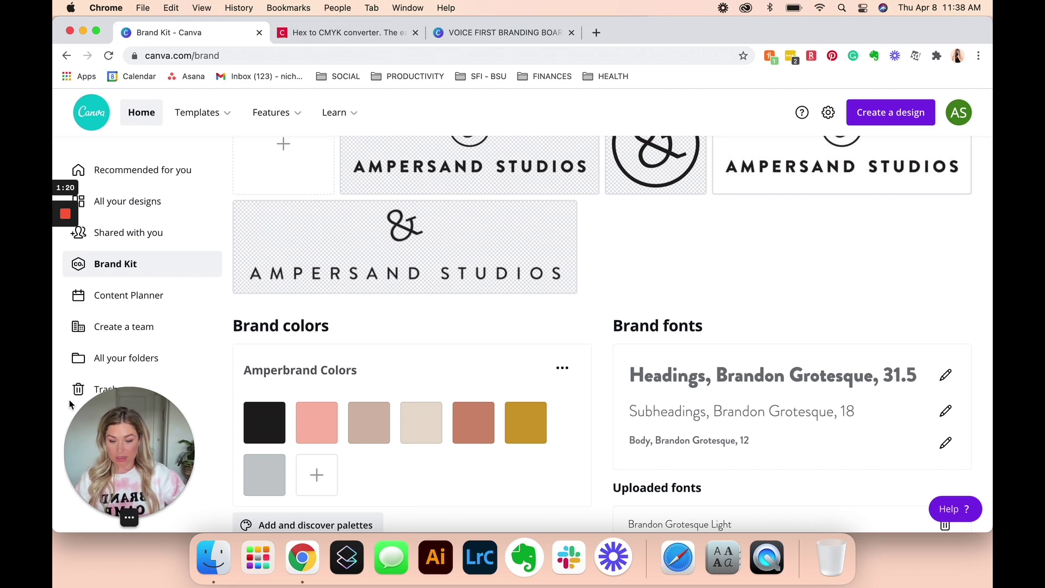
{"action": "scroll", "coordinate": [857, 382], "scroll_direction": "down", "scroll_amount": 6}
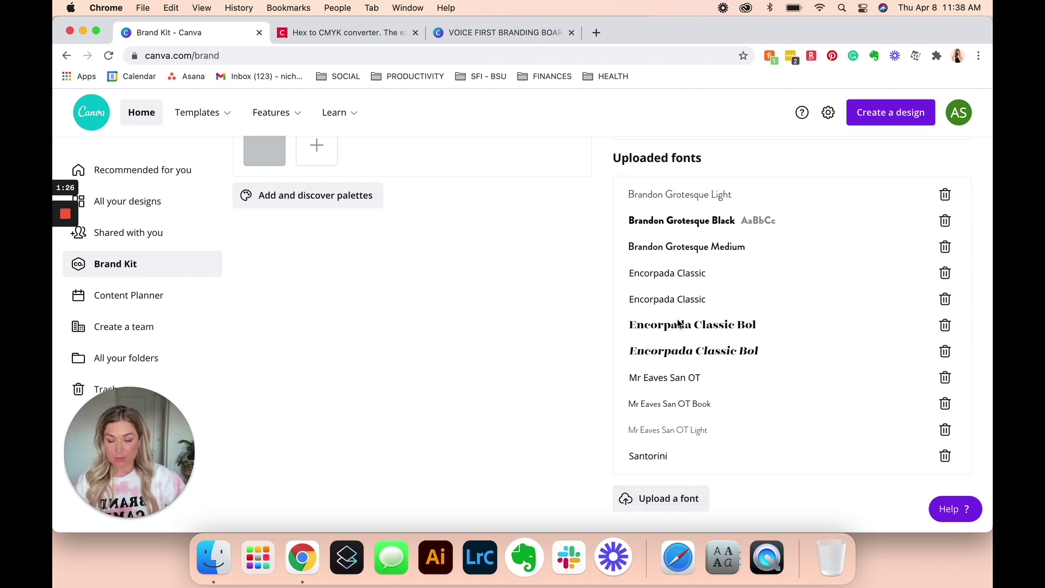
{"action": "scroll", "coordinate": [752, 197], "scroll_direction": "up", "scroll_amount": 10}
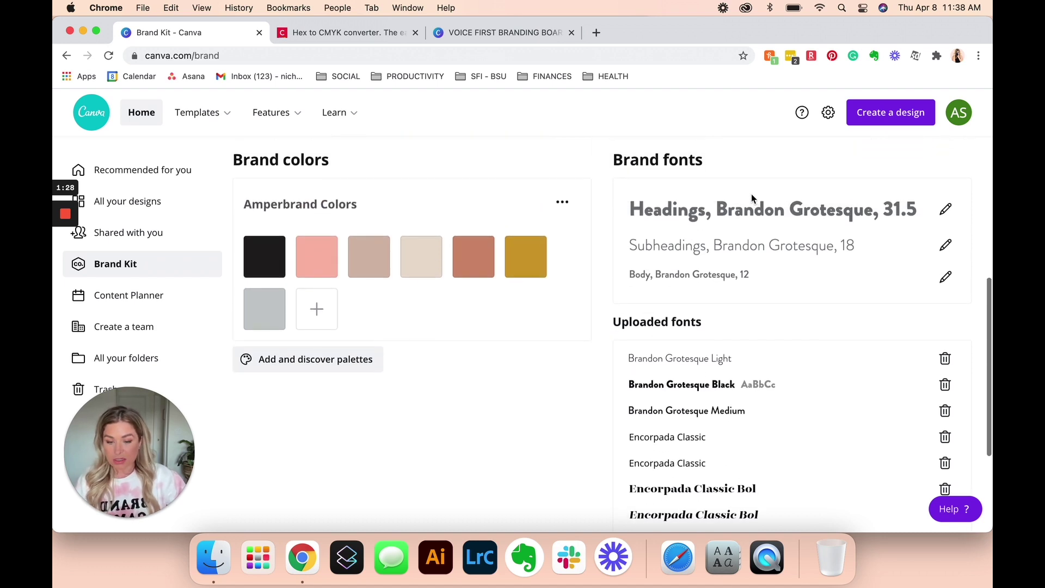
{"action": "scroll", "coordinate": [759, 218], "scroll_direction": "up", "scroll_amount": 4}
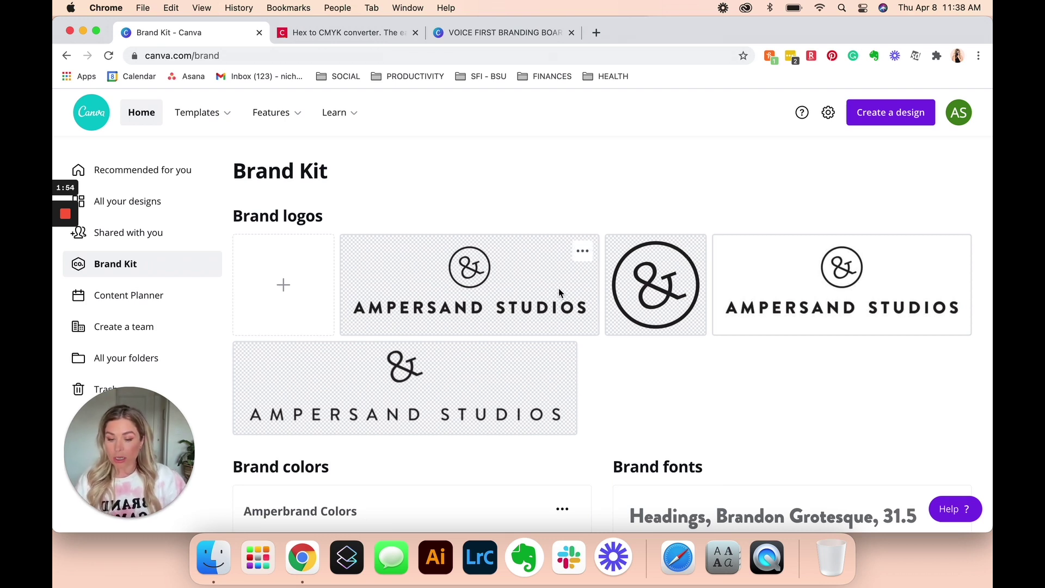
{"action": "scroll", "coordinate": [559, 293], "scroll_direction": "down", "scroll_amount": 3}
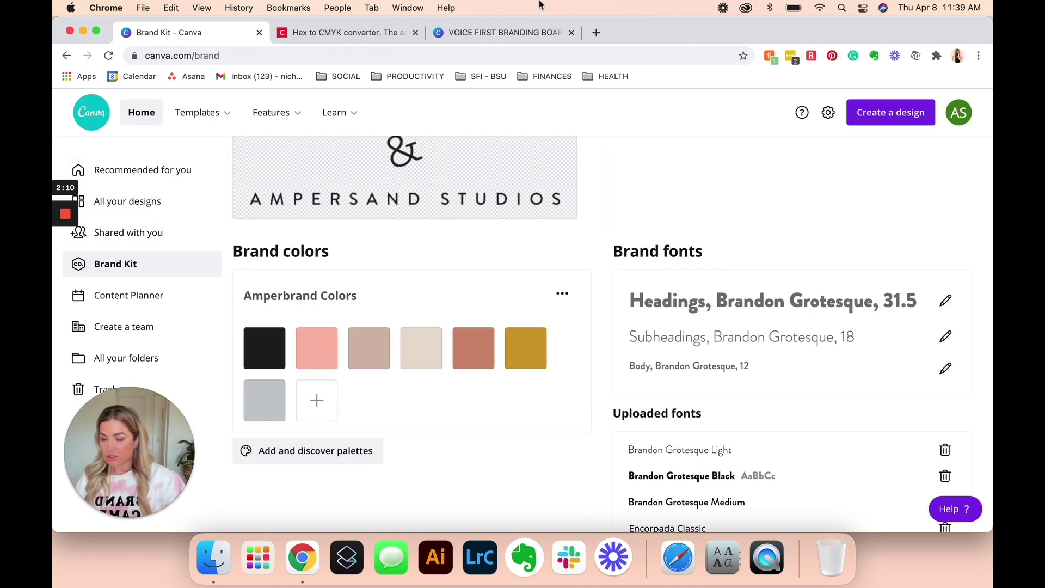
- Go to bit.ly/amperbrandcanva in a new browser tab and create a design from the shared VOICE FIRST BRANDING BOARD template
{"action": "left_click", "coordinate": [531, 36]}
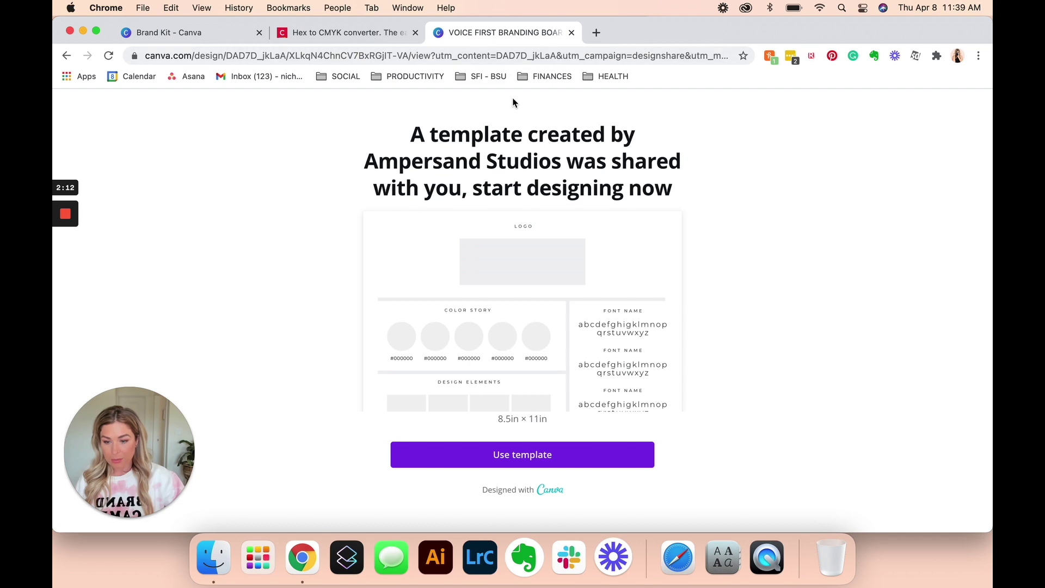
{"action": "left_click", "coordinate": [596, 33]}
{"action": "type", "text": "bit"}
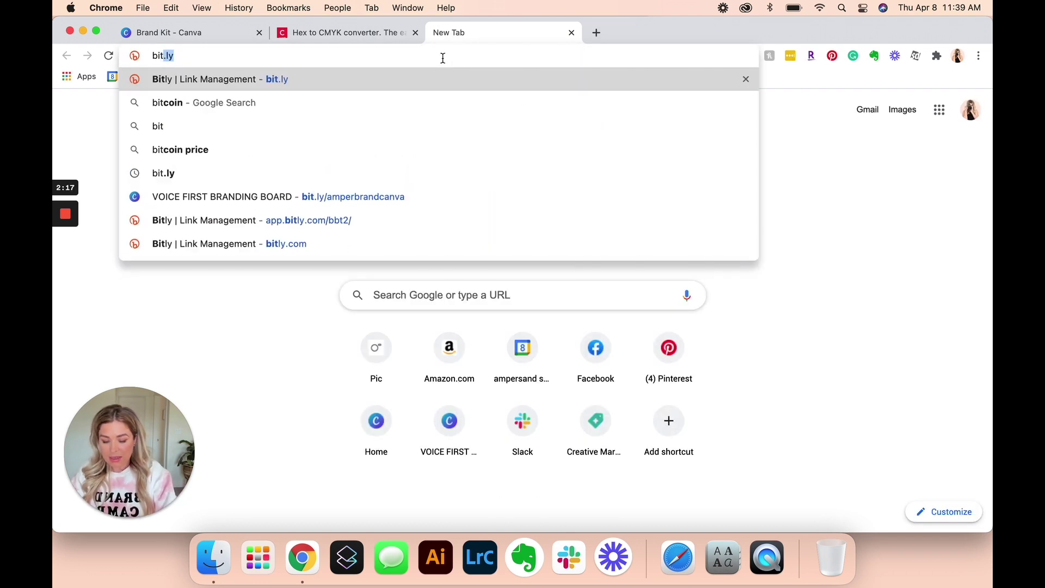
{"action": "type", "text": ".ly/"}
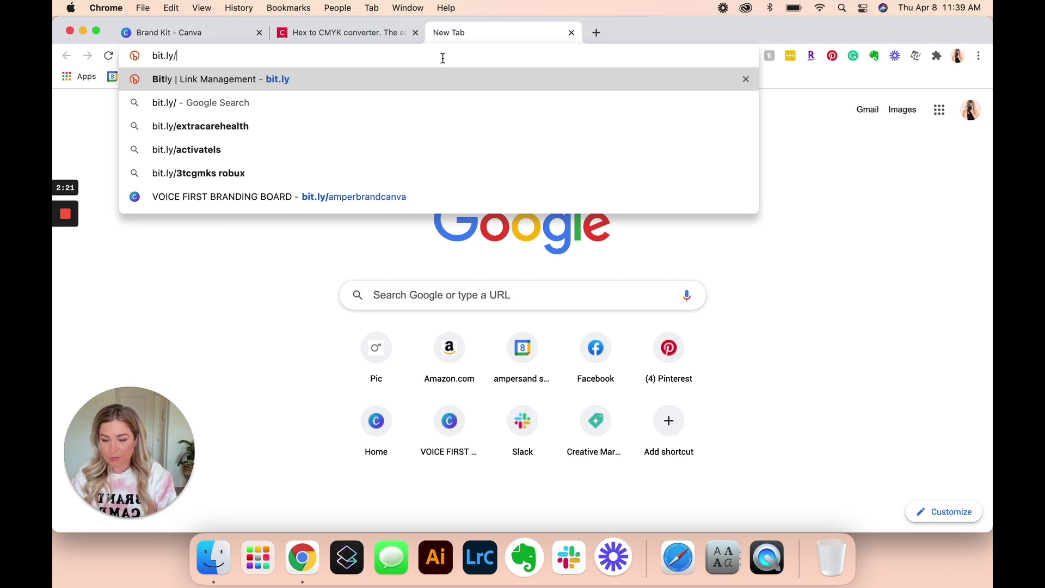
{"action": "type", "text": "amperb"}
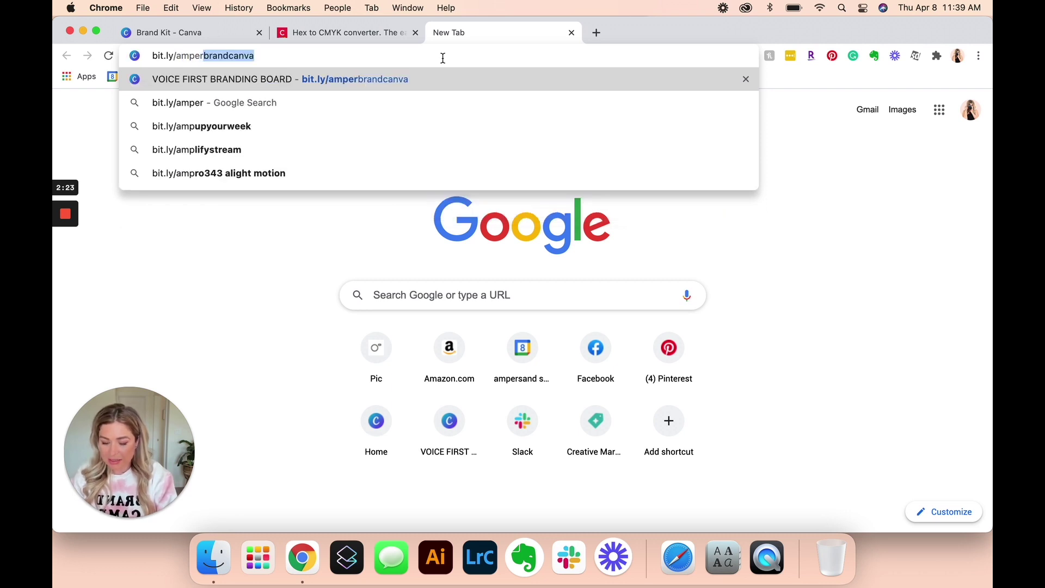
{"action": "type", "text": "r"}
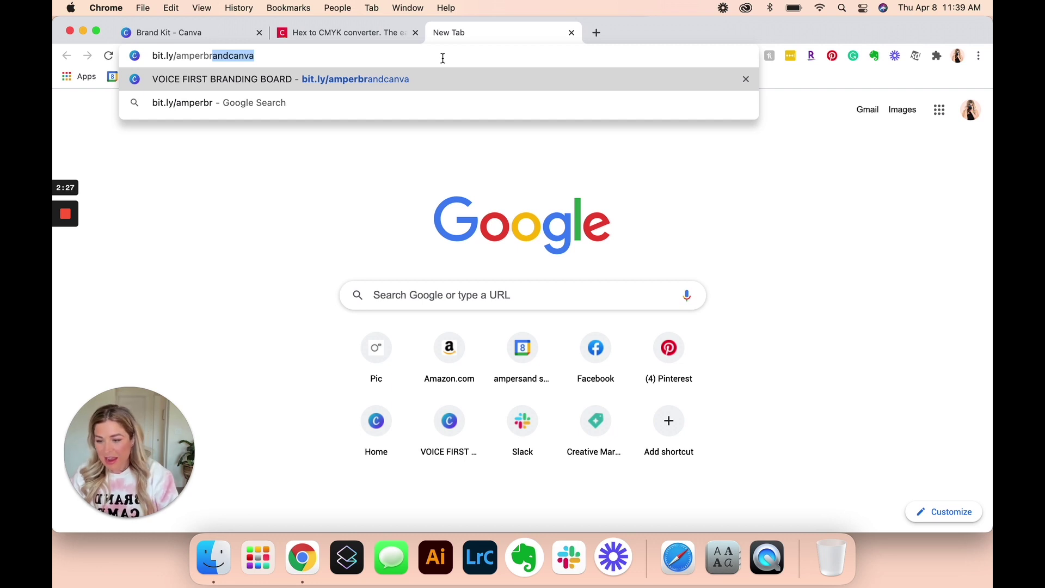
{"action": "key", "text": "Right"}
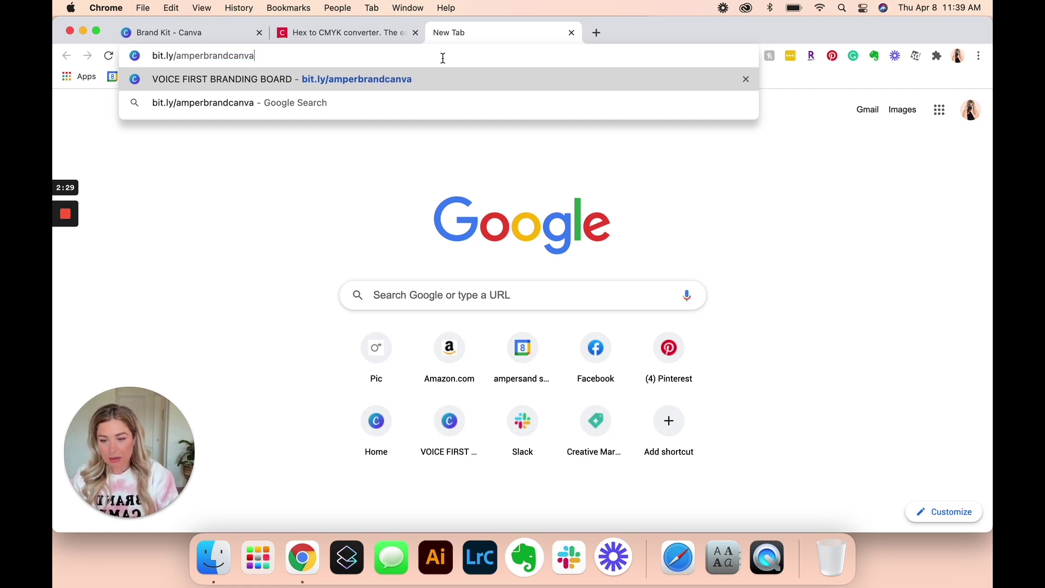
{"action": "key", "text": "Return"}
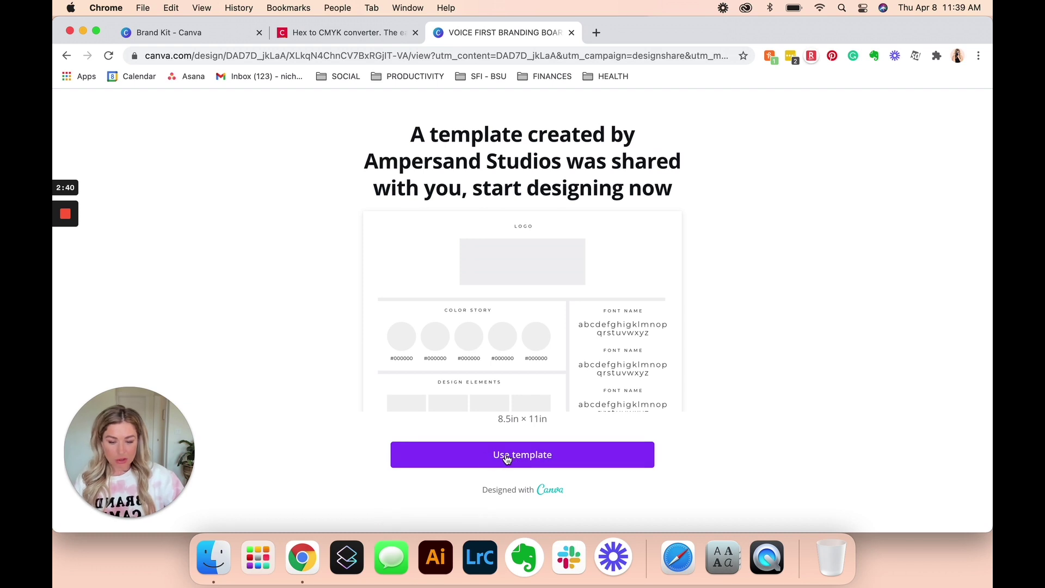
{"action": "left_click", "coordinate": [547, 466]}
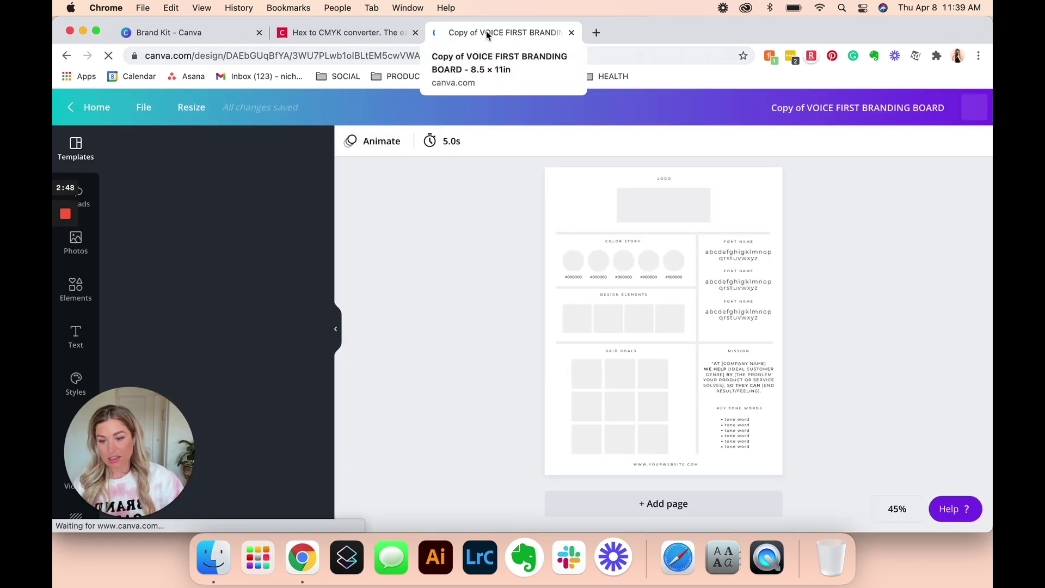
- Rename the design as AMPERSAND BRANDING BOARD
{"action": "left_click", "coordinate": [789, 107]}
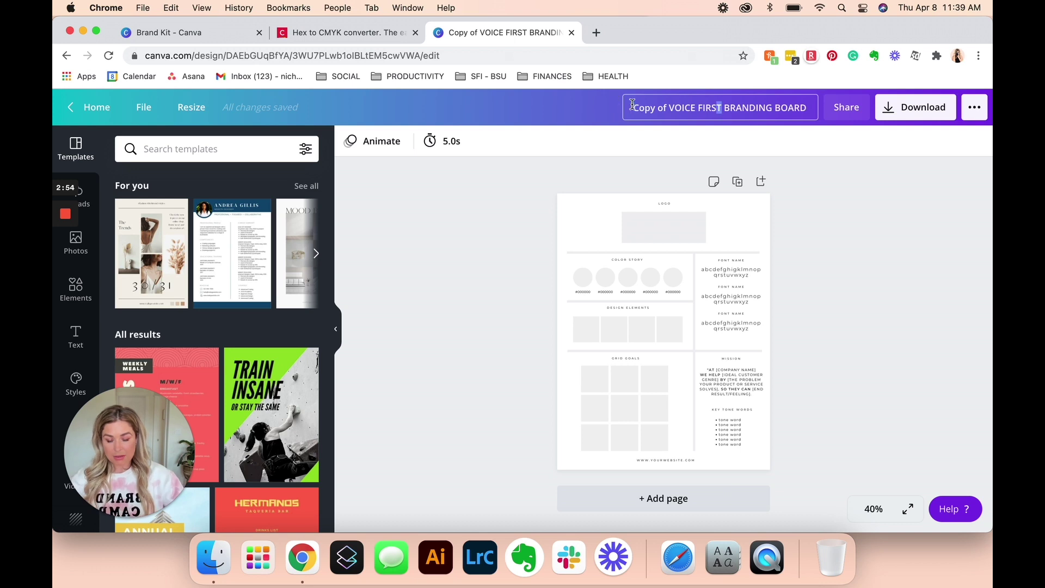
{"action": "left_click_drag", "start_coordinate": [631, 108], "coordinate": [721, 108]}
{"action": "type", "text": "AMPERSAND"}
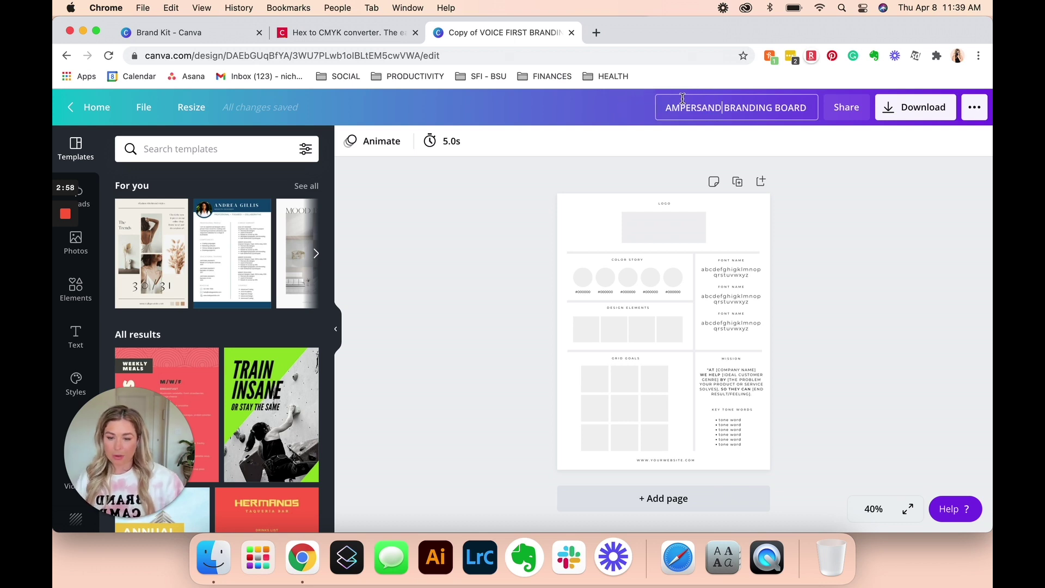
{"action": "key", "text": "Return"}
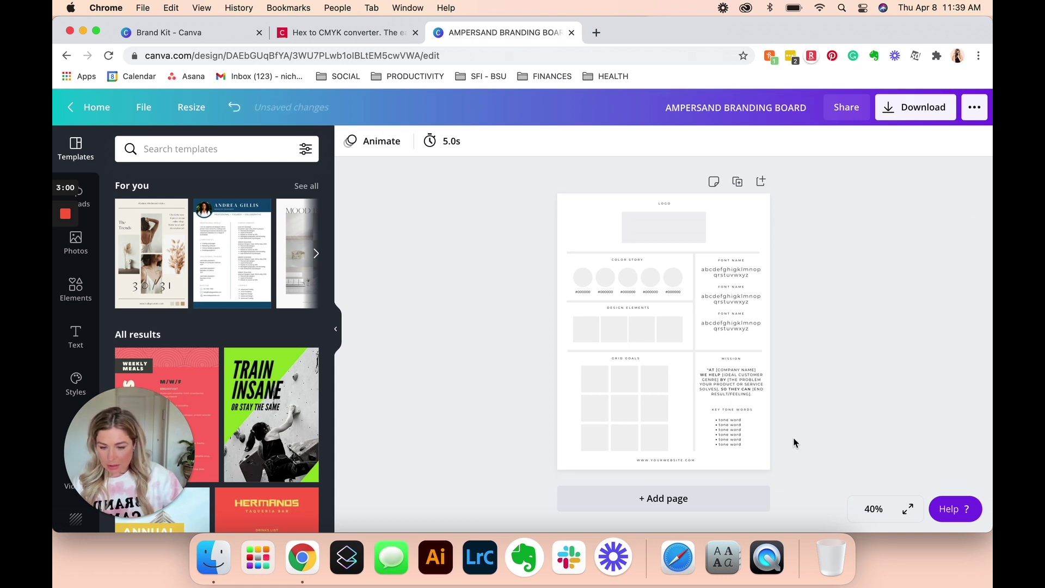
- Collapse the template browser and shift the grey logo placeholder slightly beneath the LOGO heading
{"action": "left_click", "coordinate": [640, 294]}
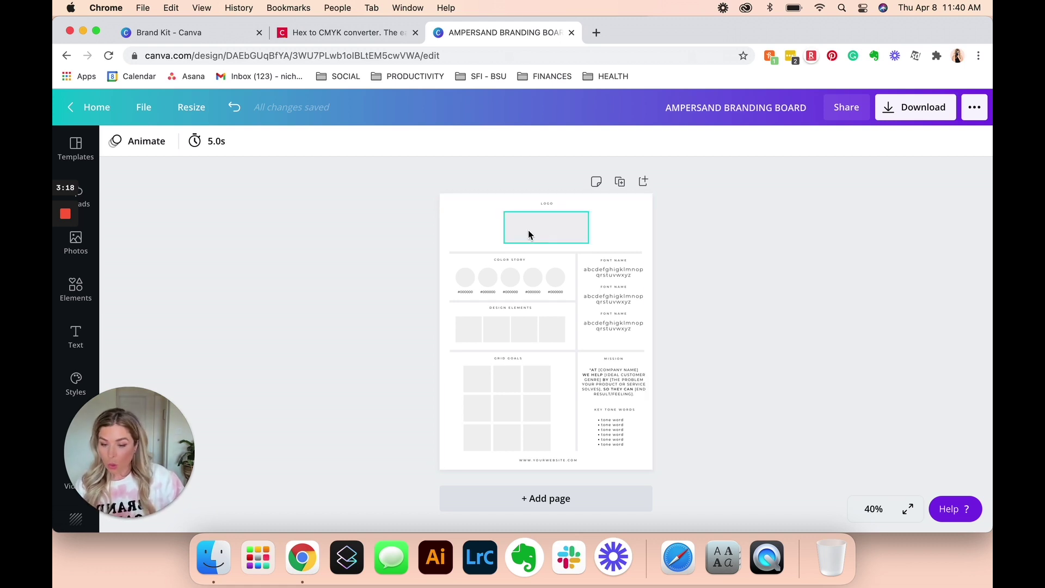
{"action": "left_click_drag", "start_coordinate": [529, 235], "coordinate": [552, 228]}
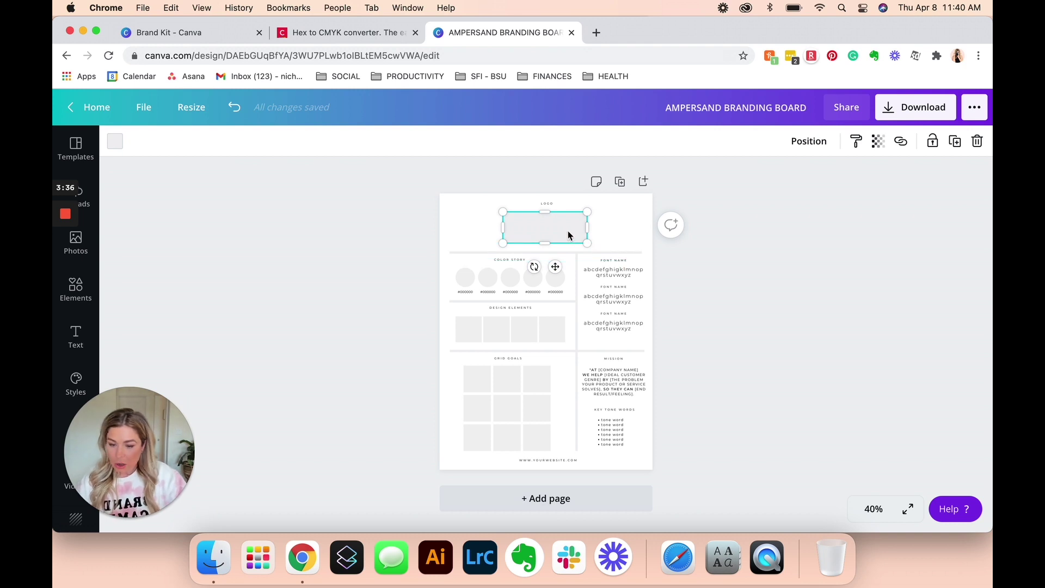
{"action": "left_click_drag", "start_coordinate": [569, 235], "coordinate": [571, 232]}
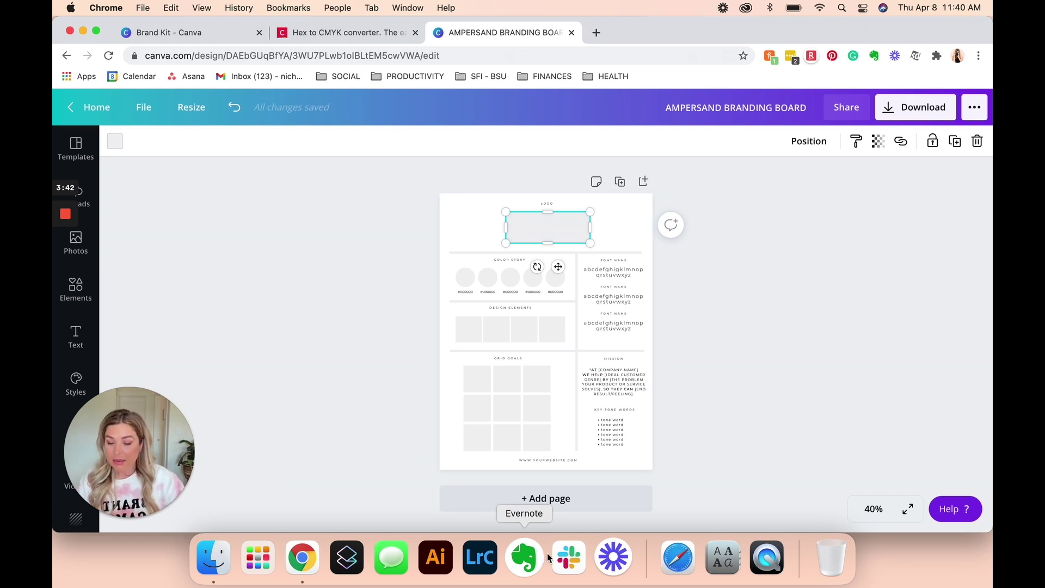
- Add a blank second page below the branding board
{"action": "left_click", "coordinate": [544, 498]}
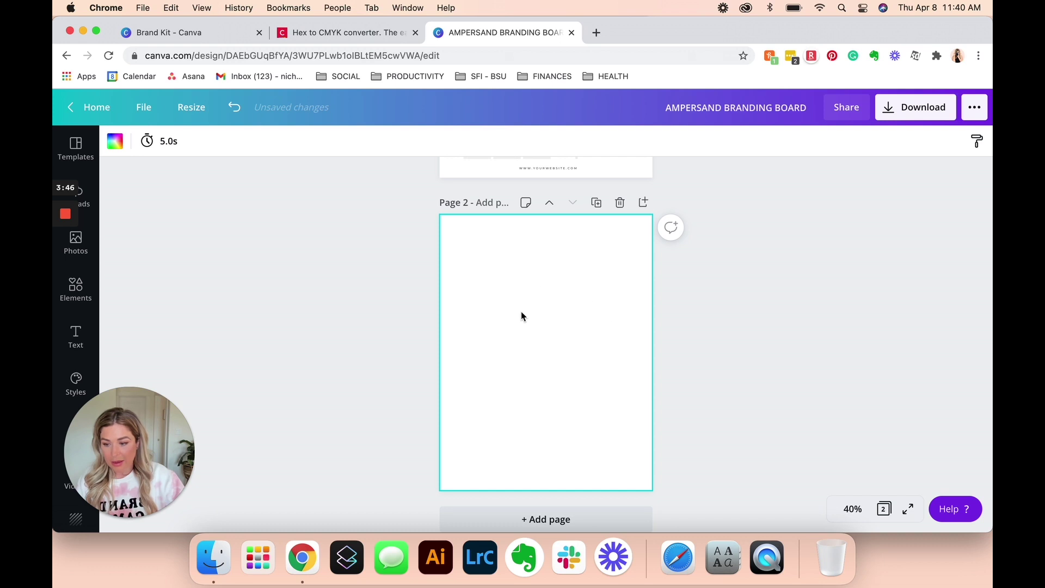
{"action": "mouse_move", "coordinate": [103, 251]}
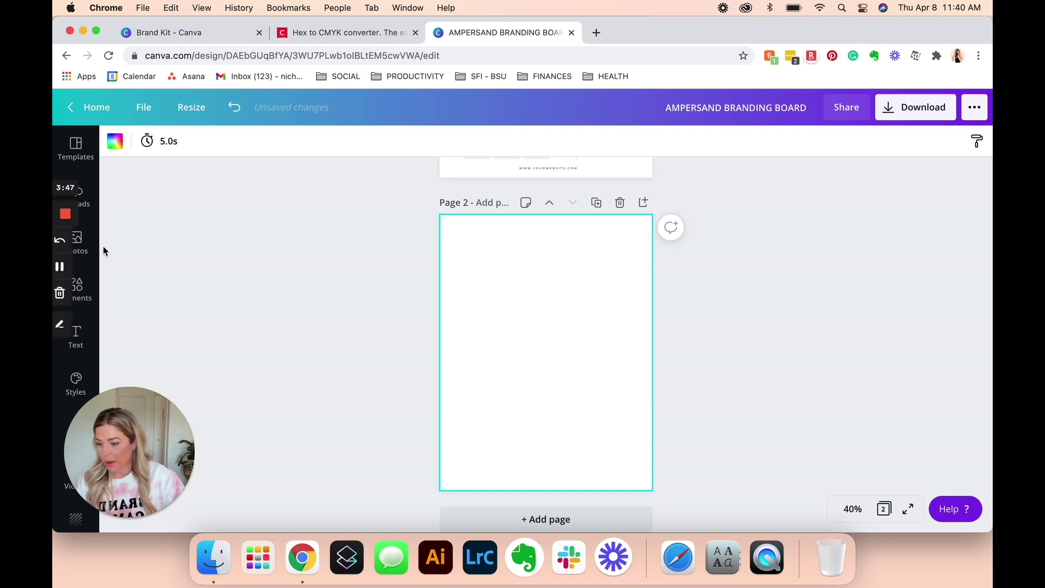
- Try out a body text box on the blank second page, enlarge it, and delete it
{"action": "left_click", "coordinate": [75, 337]}
{"action": "left_click", "coordinate": [166, 285]}
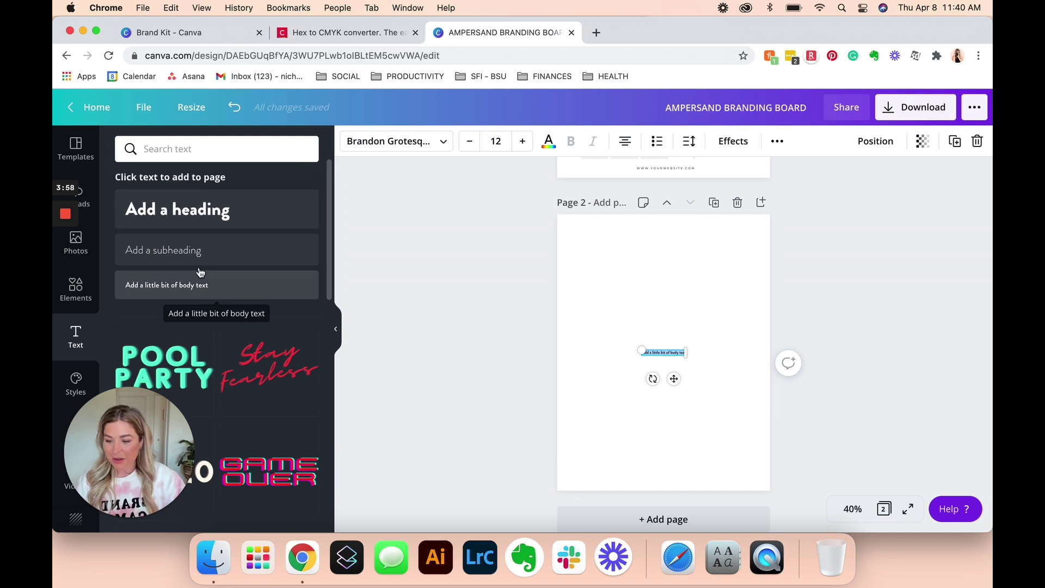
{"action": "mouse_move", "coordinate": [56, 292]}
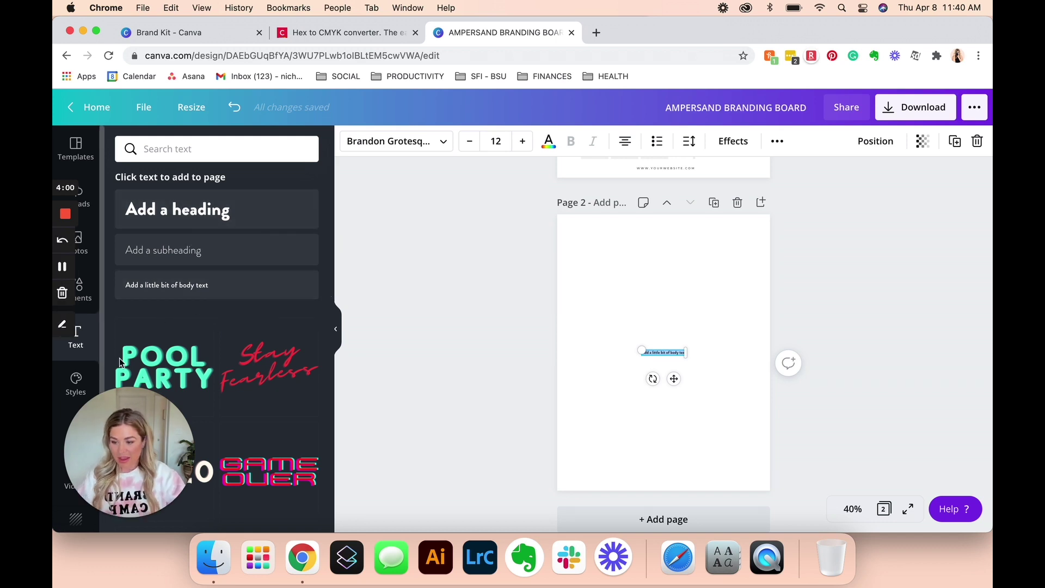
{"action": "scroll", "coordinate": [131, 370], "scroll_direction": "down", "scroll_amount": 1}
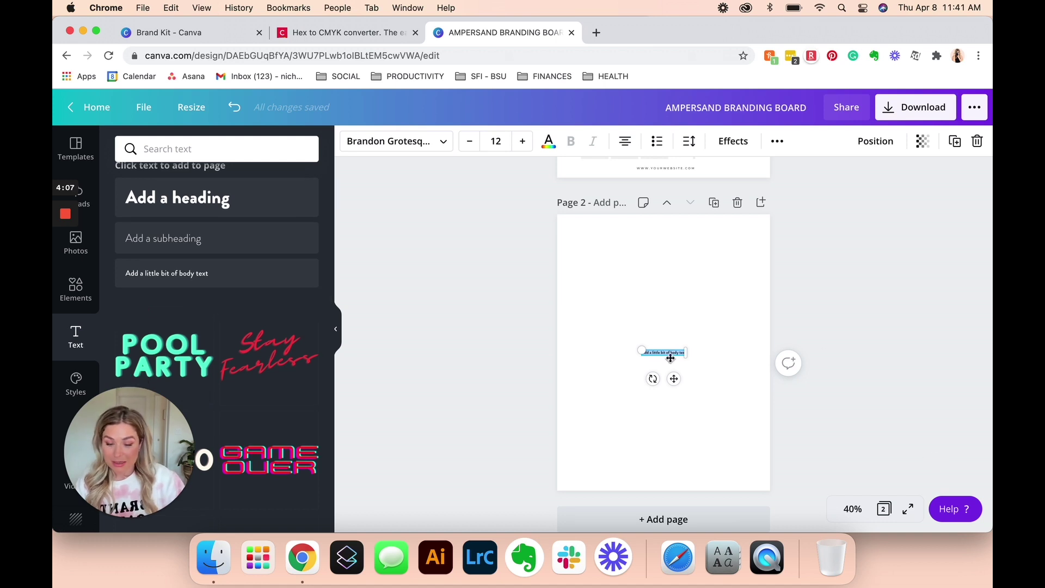
{"action": "left_click_drag", "start_coordinate": [685, 355], "coordinate": [726, 430]}
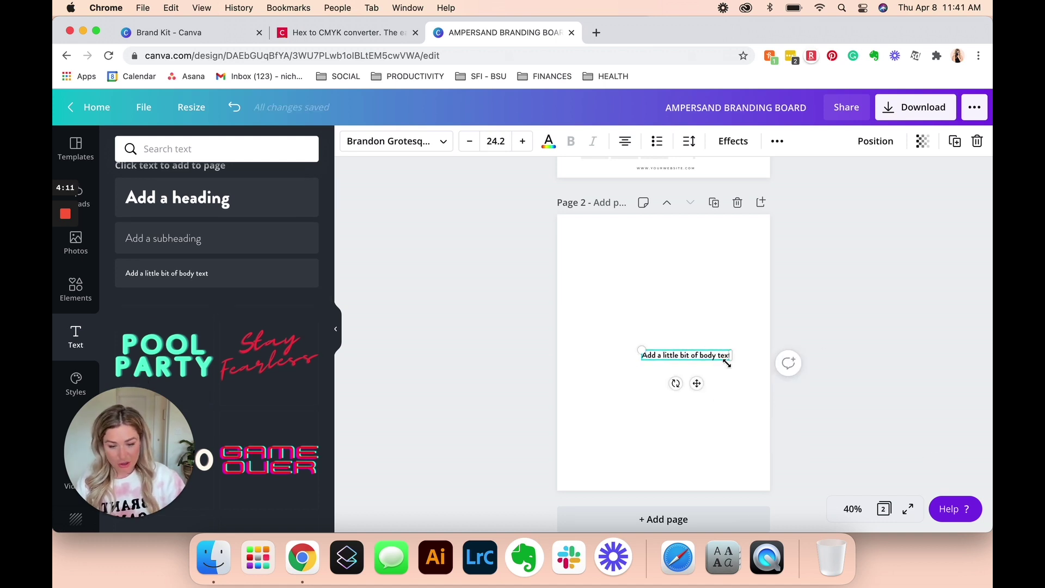
{"action": "left_click", "coordinate": [725, 405]}
{"action": "left_click", "coordinate": [723, 356]}
{"action": "key", "text": "Delete"}
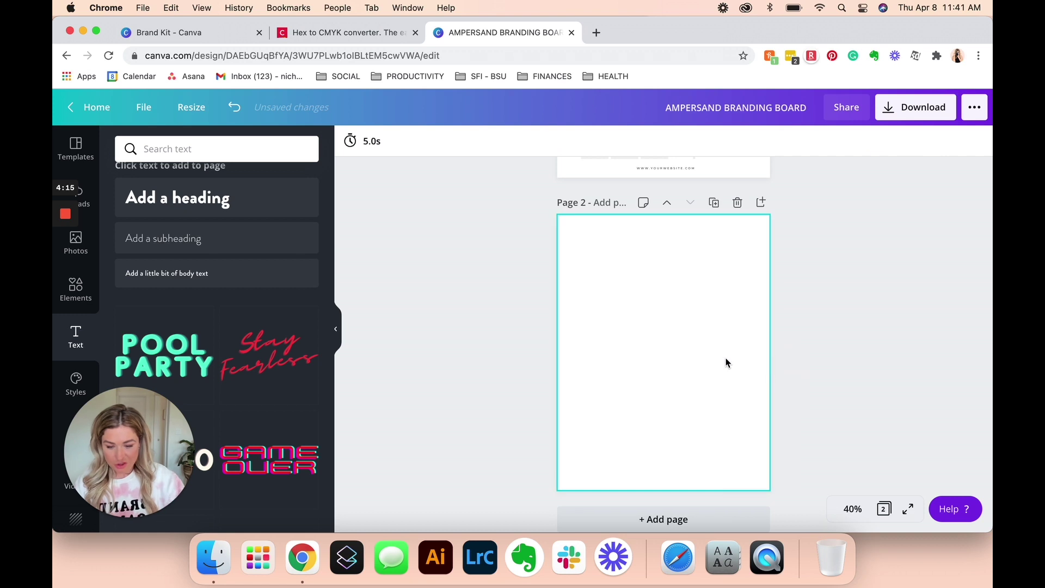
- Return to the branding board page, view it at 100% zoom around the LOGO section, and collapse the text panel
{"action": "scroll", "coordinate": [644, 359], "scroll_direction": "up", "scroll_amount": 1}
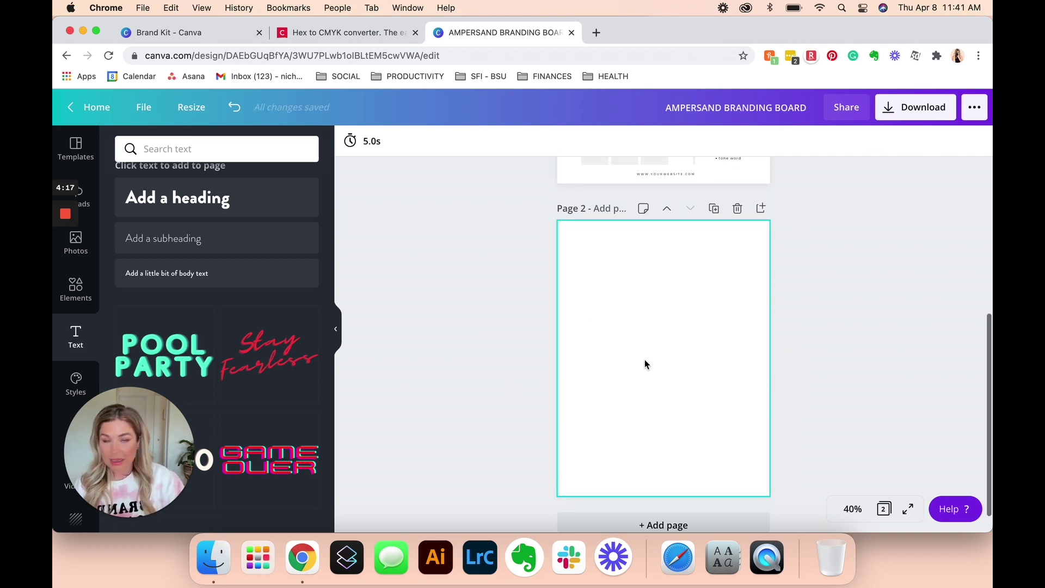
{"action": "scroll", "coordinate": [637, 364], "scroll_direction": "up", "scroll_amount": 5}
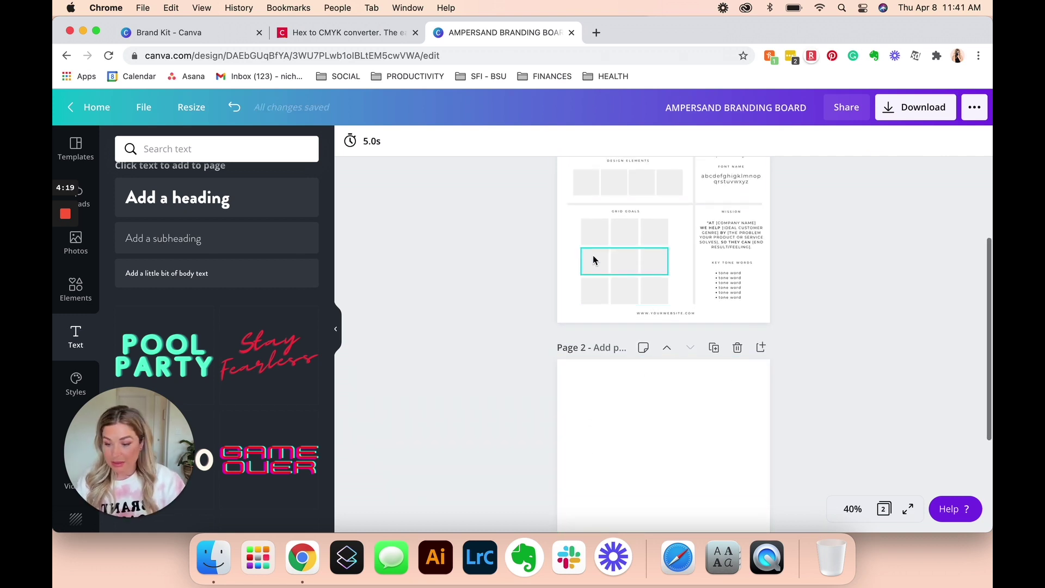
{"action": "left_click", "coordinate": [765, 303]}
{"action": "scroll", "coordinate": [742, 311], "scroll_direction": "up", "scroll_amount": 5}
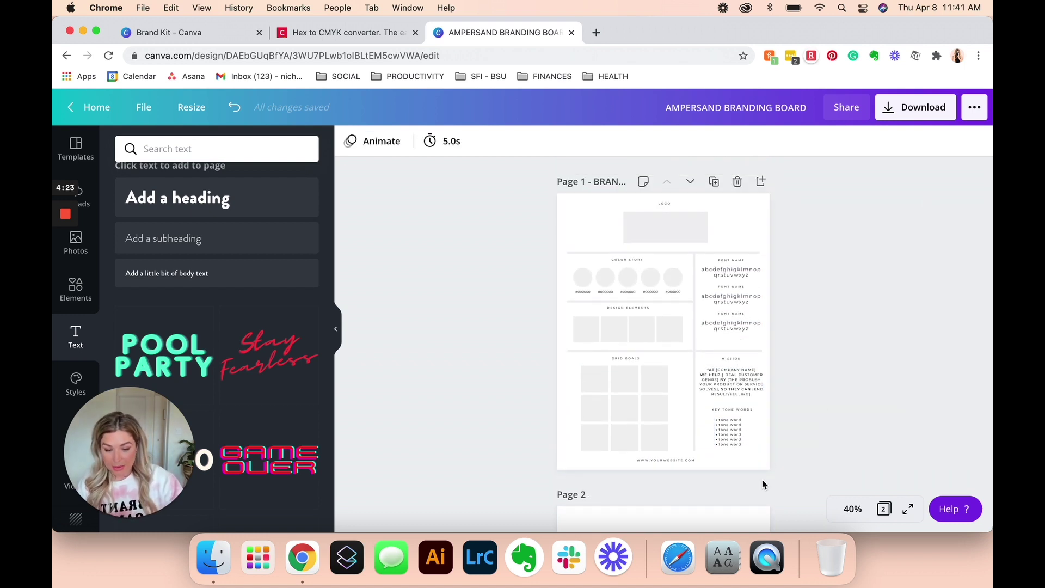
{"action": "left_click", "coordinate": [852, 508]}
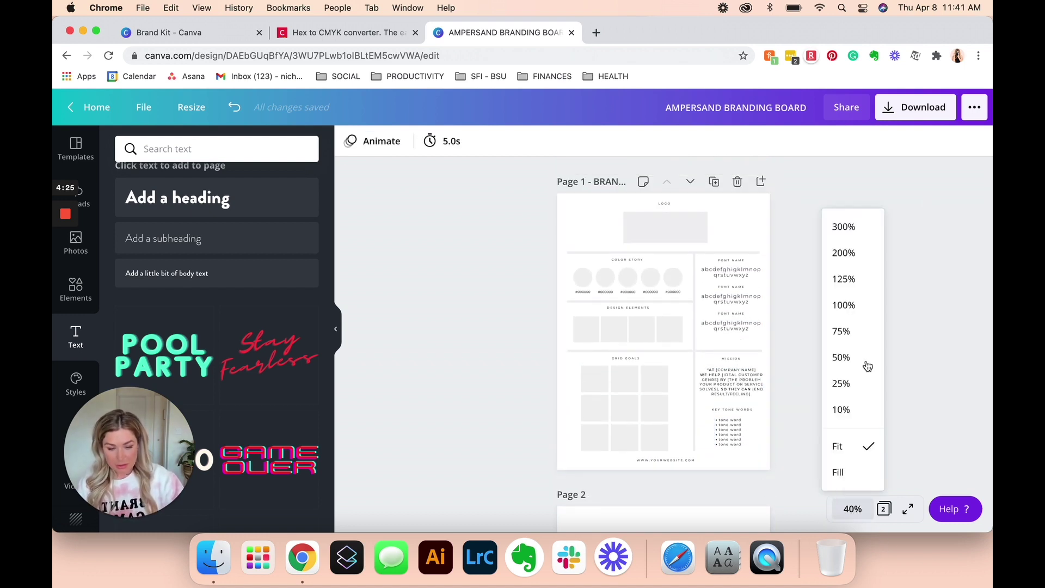
{"action": "left_click", "coordinate": [845, 305]}
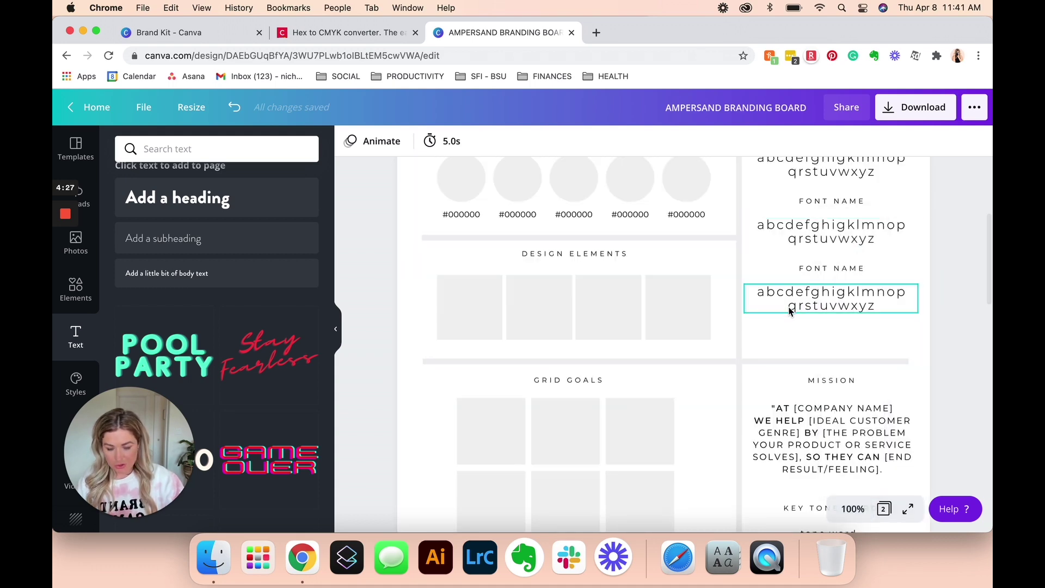
{"action": "scroll", "coordinate": [790, 311], "scroll_direction": "up", "scroll_amount": 3}
{"action": "scroll", "coordinate": [790, 311], "scroll_direction": "up", "scroll_amount": 2}
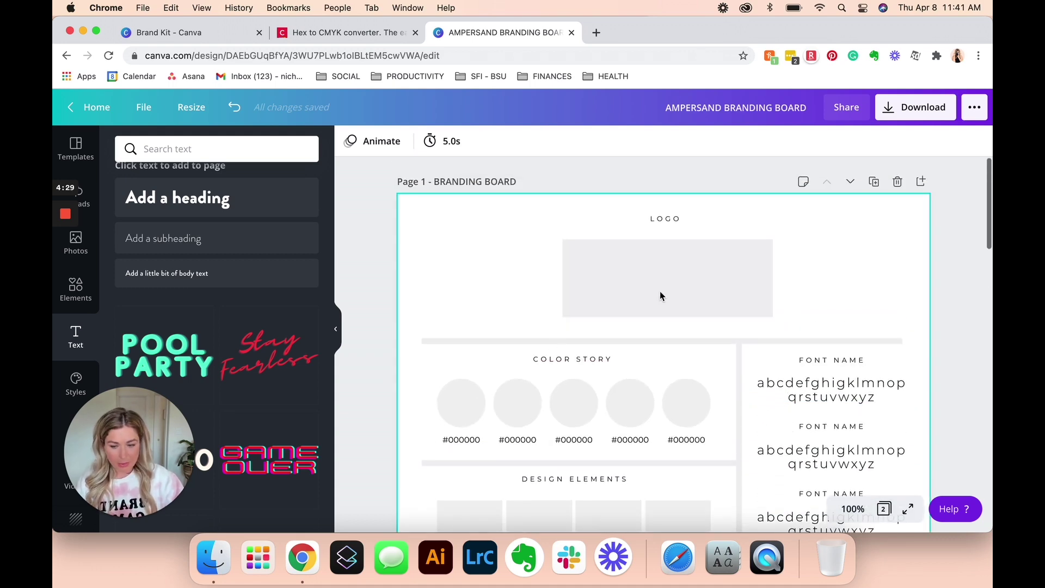
{"action": "left_click", "coordinate": [335, 329]}
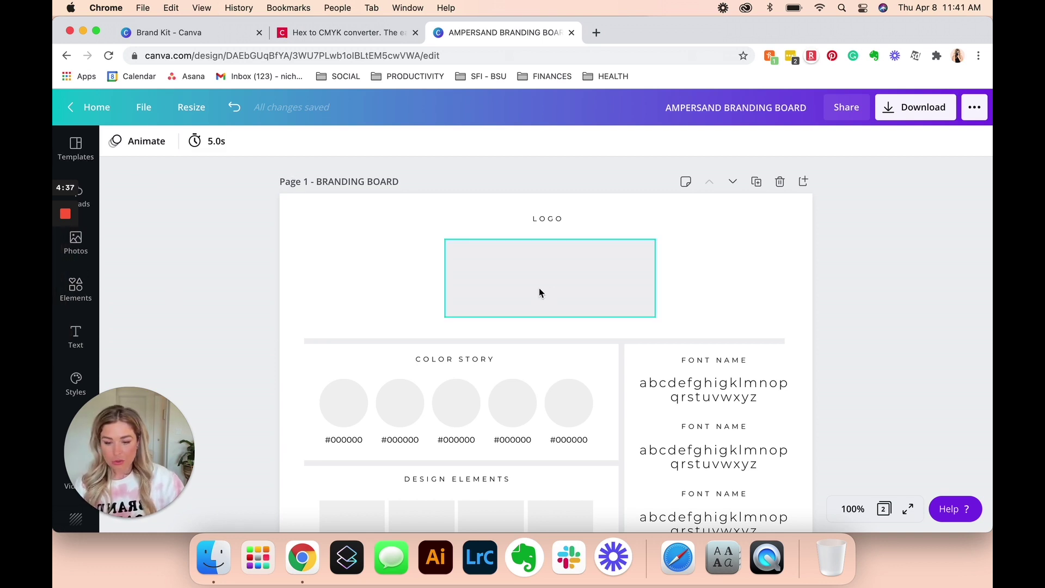
{"action": "mouse_move", "coordinate": [84, 262]}
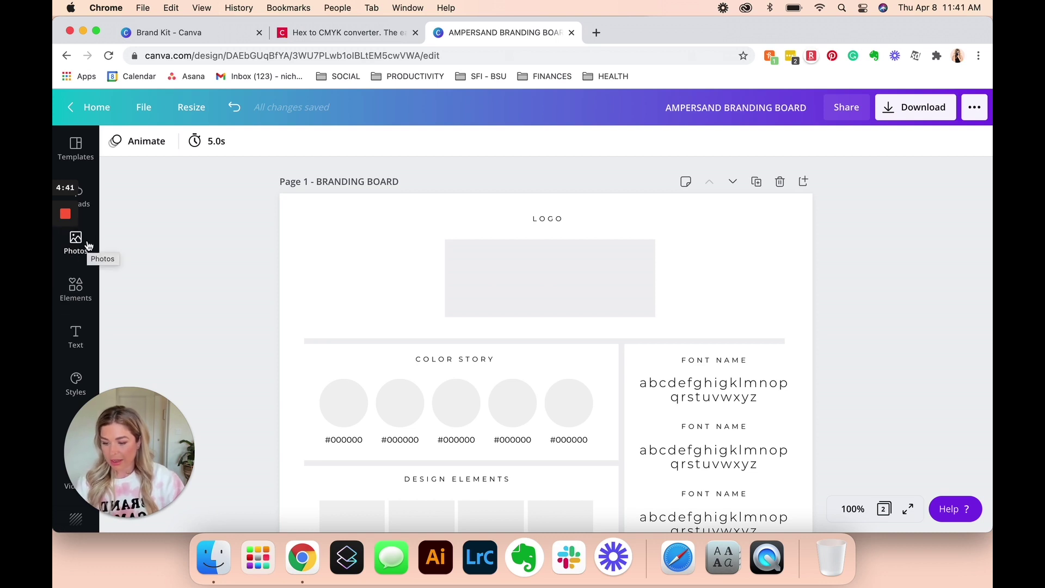
{"action": "left_click", "coordinate": [77, 242]}
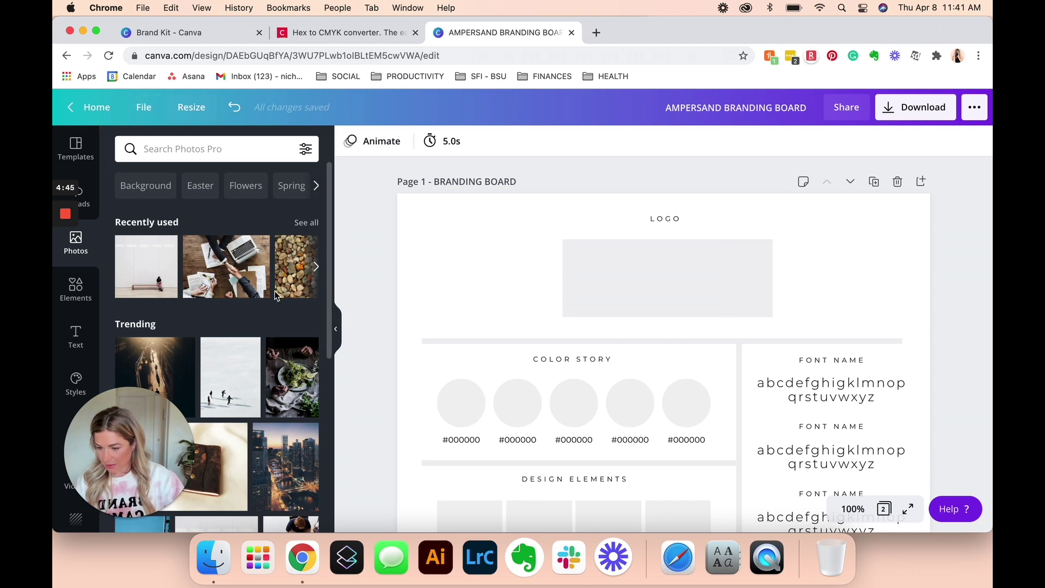
{"action": "left_click", "coordinate": [154, 9]}
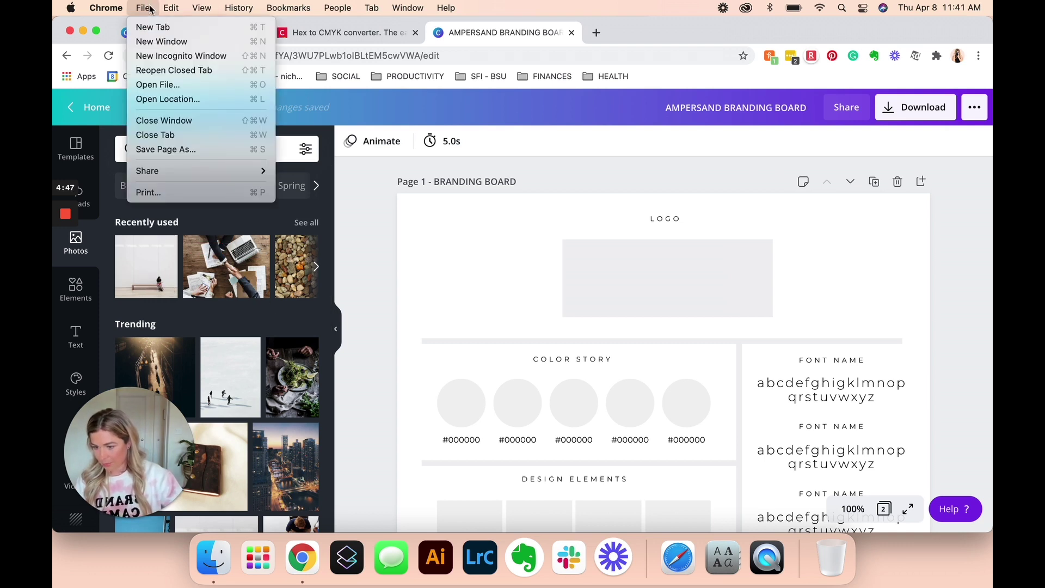
{"action": "left_click", "coordinate": [154, 9]}
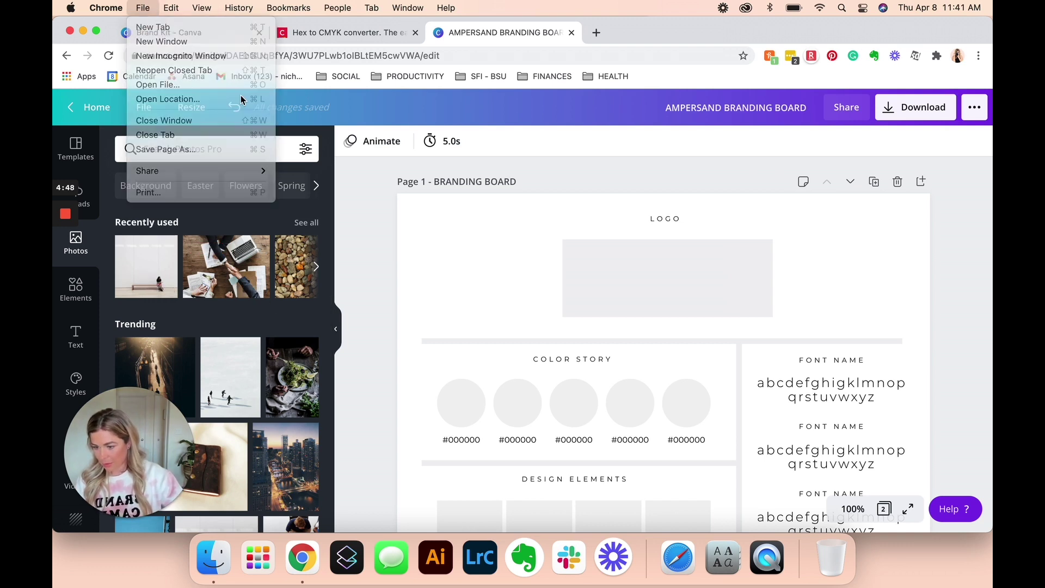
- Switch to Finder and open the Logos folder inside the Ampersand Brand Guide folder on the Desktop
{"action": "left_click", "coordinate": [211, 558]}
{"action": "left_click_drag", "start_coordinate": [325, 26], "coordinate": [761, 103]}
{"action": "left_click", "coordinate": [532, 204]}
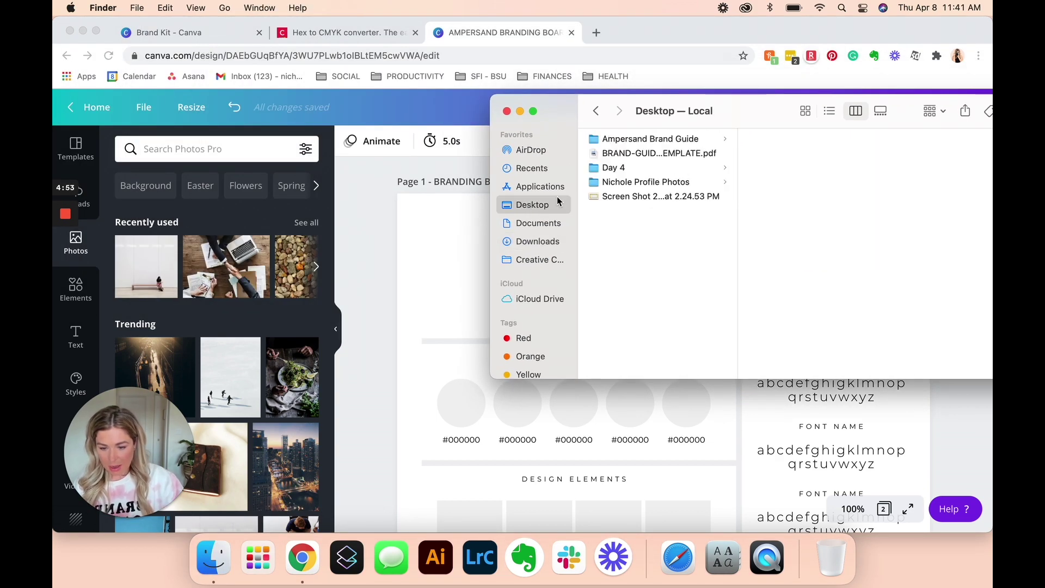
{"action": "left_click", "coordinate": [657, 142]}
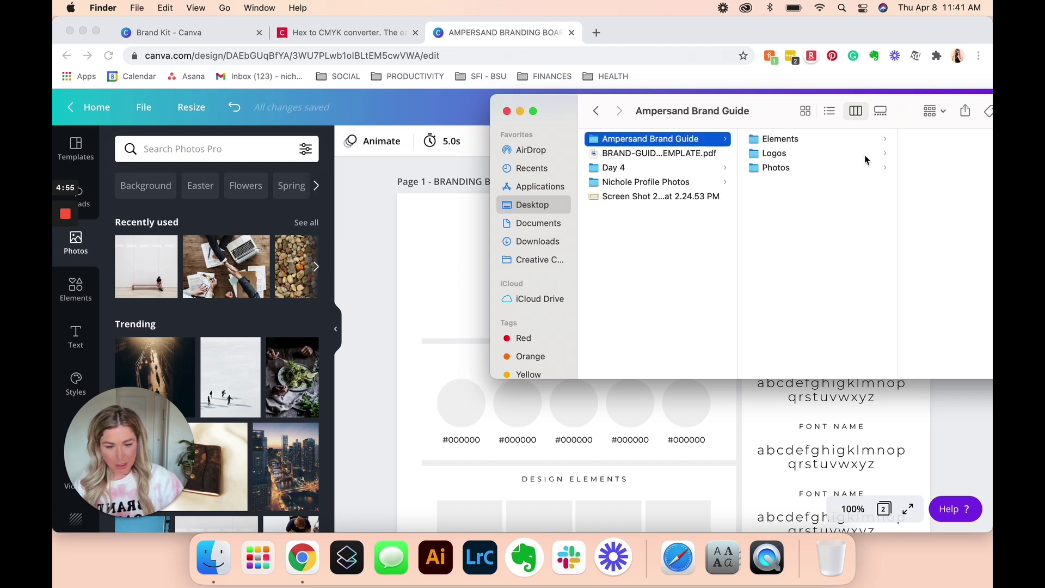
{"action": "left_click", "coordinate": [805, 141]}
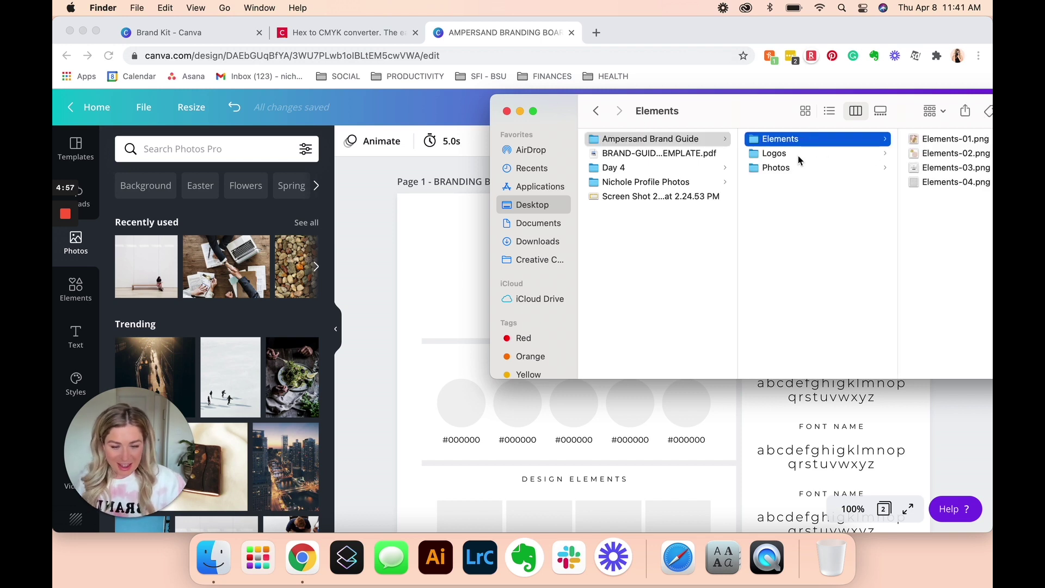
{"action": "left_click", "coordinate": [795, 155]}
- Upload Logos-01.png, Logos-02.png and Logos-03.png from the Logos folder to the Canva uploads
{"action": "left_click", "coordinate": [932, 141]}
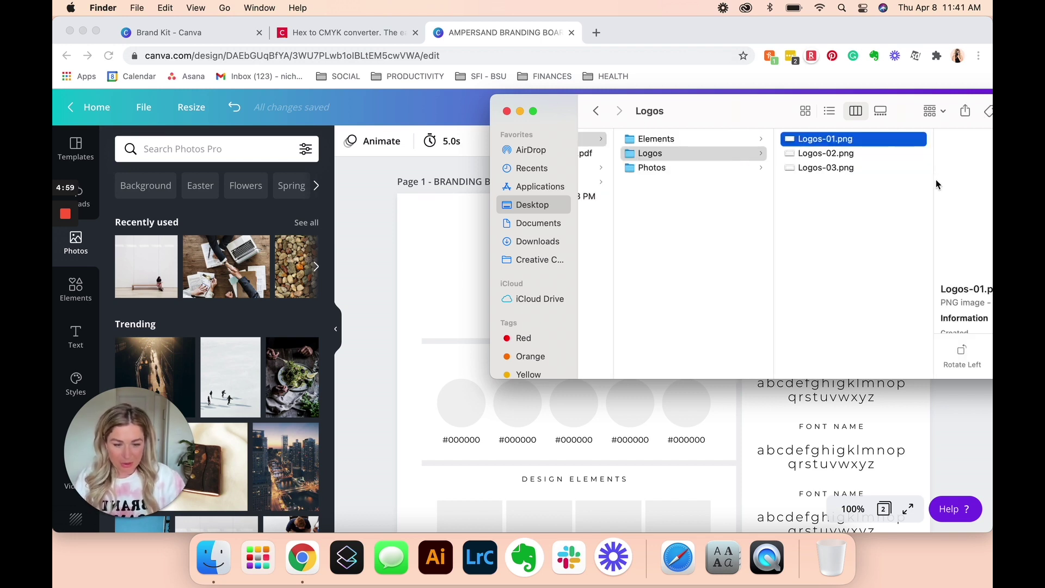
{"action": "left_click", "coordinate": [845, 170], "text": "shift"}
{"action": "left_click_drag", "start_coordinate": [845, 170], "coordinate": [218, 322]}
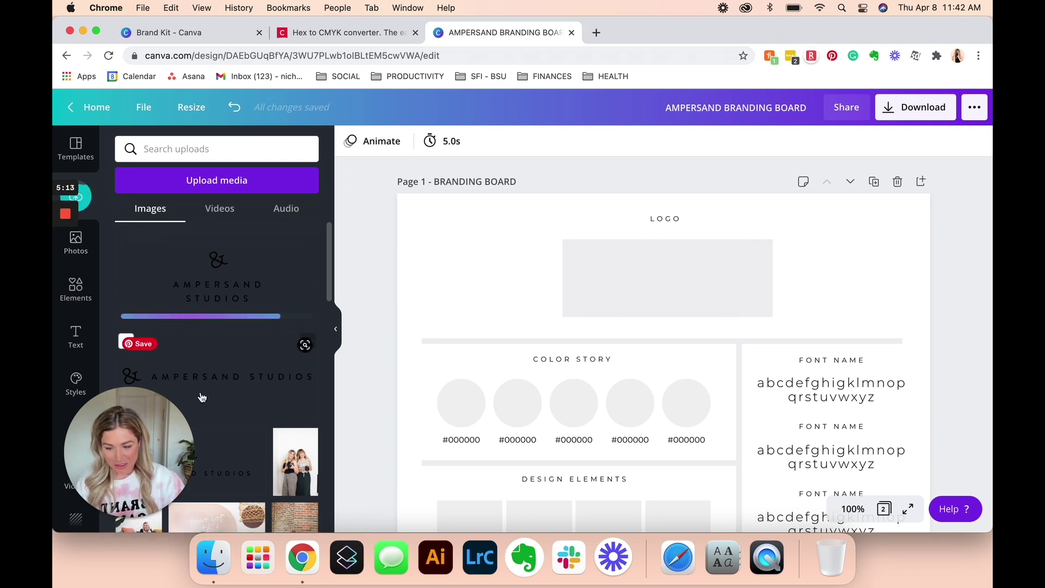
- Fill the LOGO placeholder with the stacked Ampersand Studios logo and move it to the page's left side, scaled to about 3.1 × 1.2
{"action": "left_click_drag", "start_coordinate": [202, 390], "coordinate": [693, 264]}
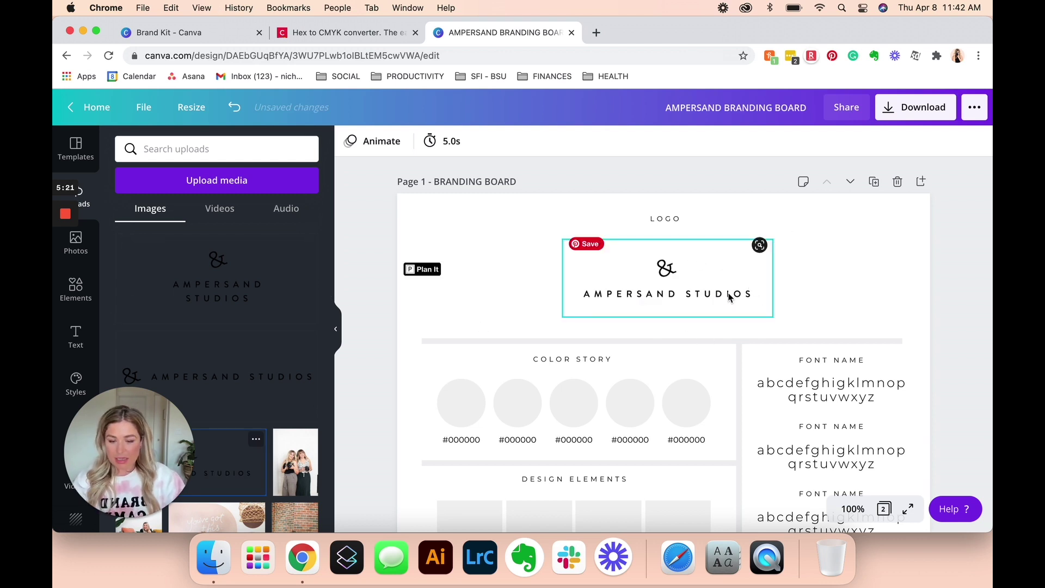
{"action": "left_click_drag", "start_coordinate": [725, 299], "coordinate": [583, 295]}
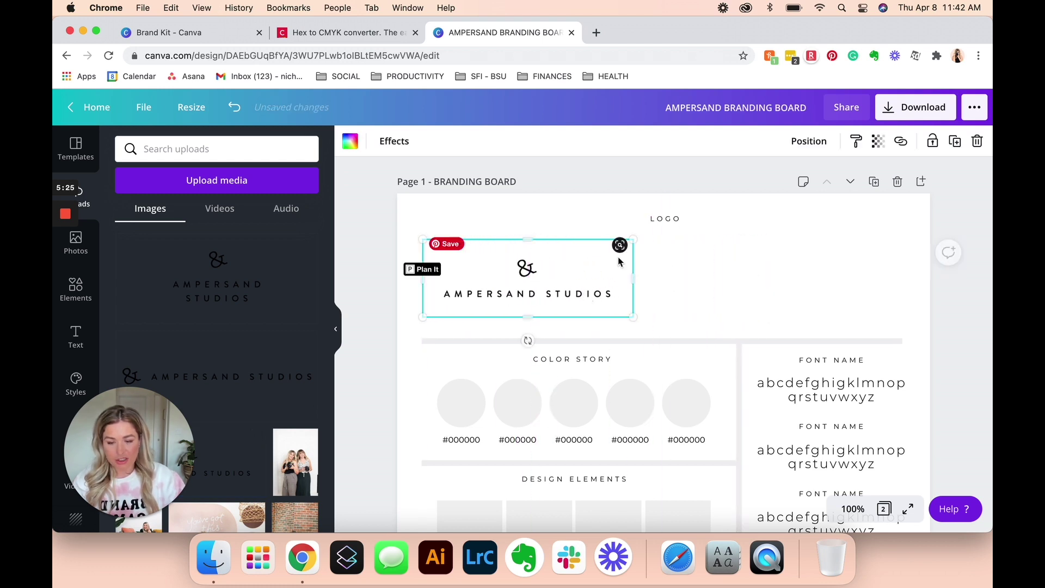
{"action": "mouse_move", "coordinate": [638, 238]}
{"action": "left_mouse_down"}
{"action": "mouse_move", "coordinate": [581, 243]}
{"action": "mouse_move", "coordinate": [620, 244]}
{"action": "left_mouse_up"}
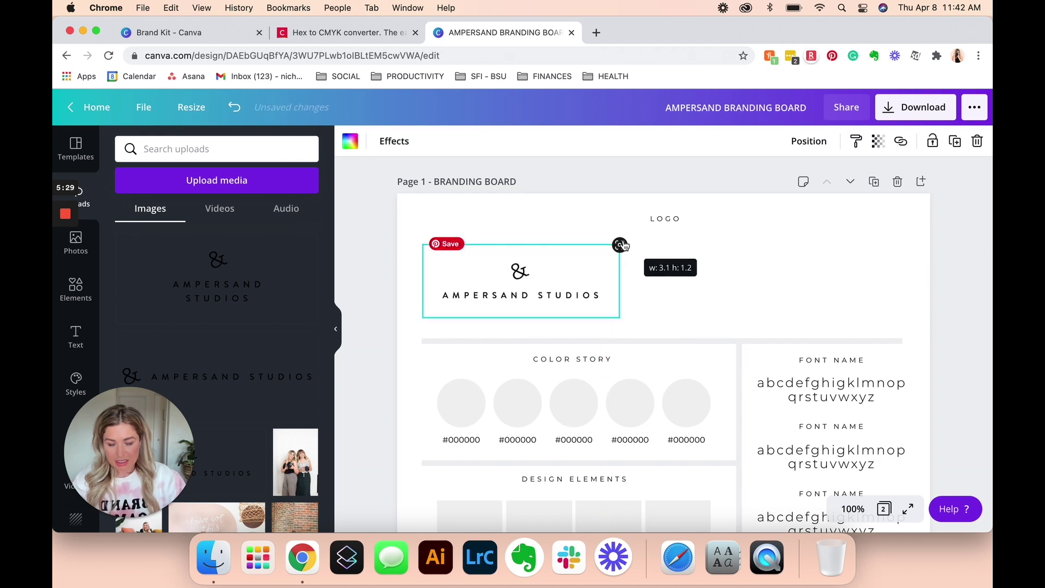
{"action": "left_click", "coordinate": [769, 289]}
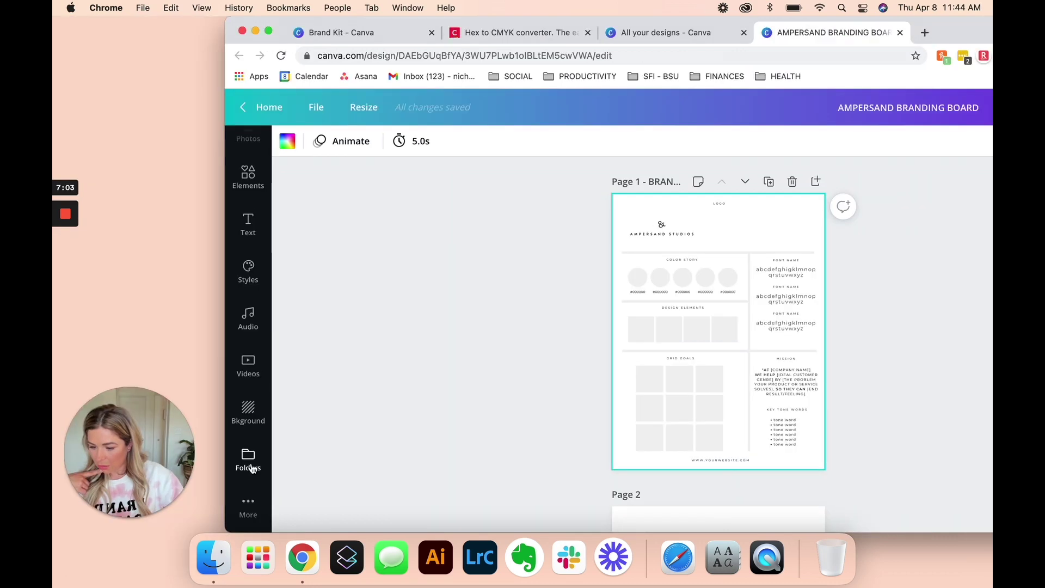
- Add the circular ampersand logo from the Logos folder to the first page of the branding board
{"action": "left_click", "coordinate": [251, 467]}
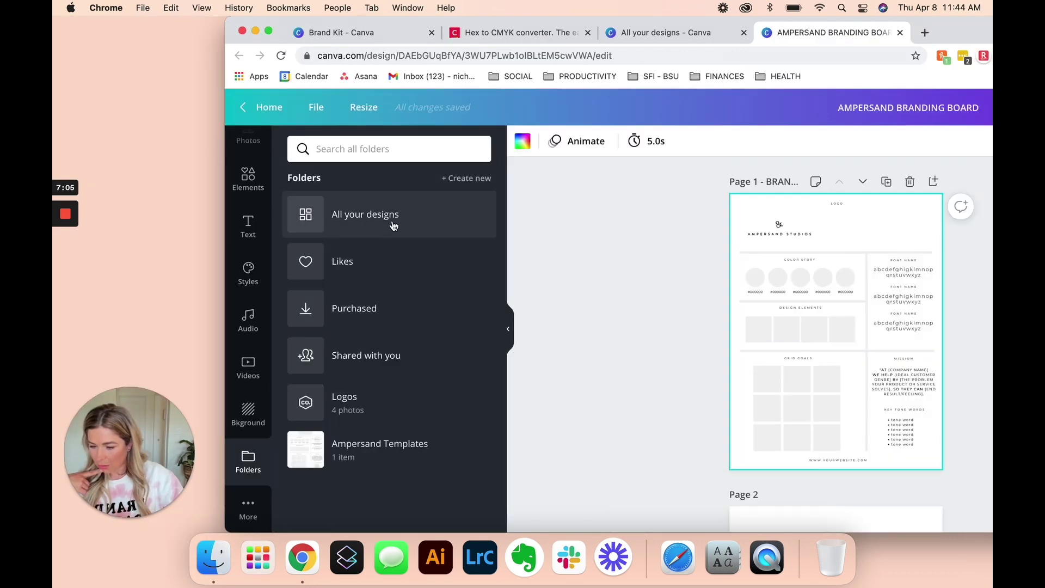
{"action": "left_click", "coordinate": [348, 403]}
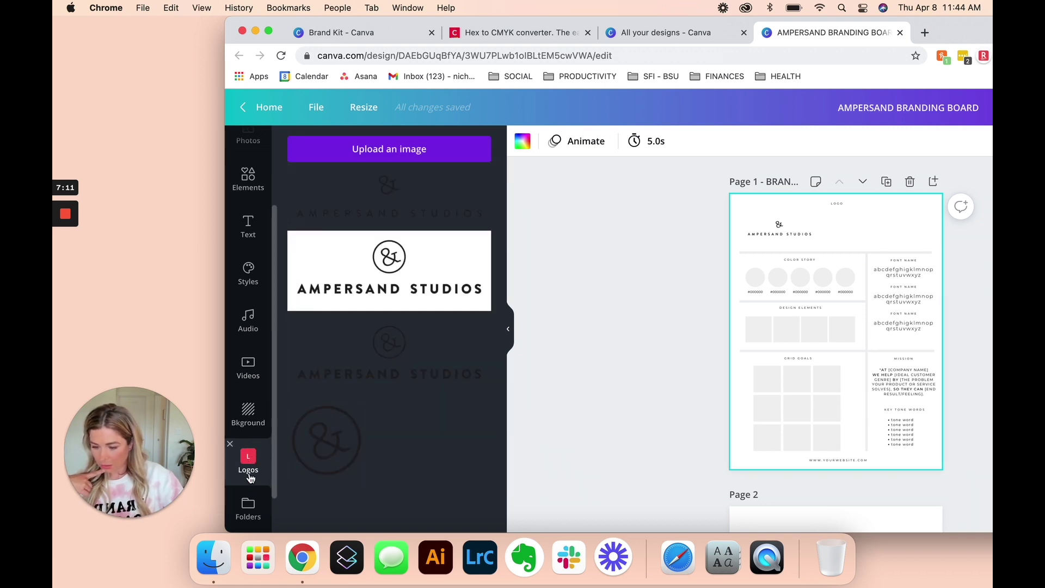
{"action": "left_click", "coordinate": [248, 507]}
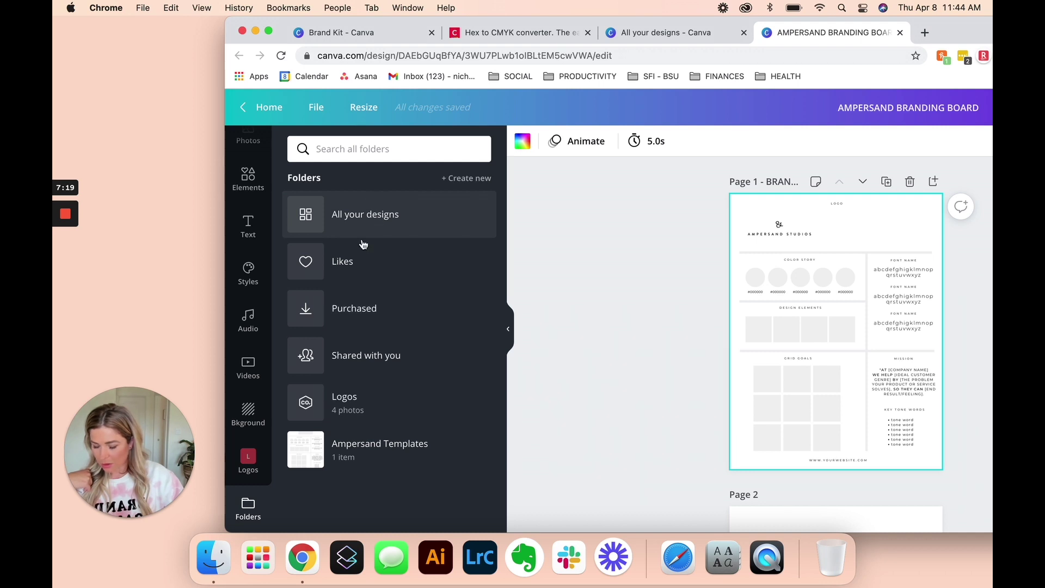
{"action": "left_click", "coordinate": [354, 416]}
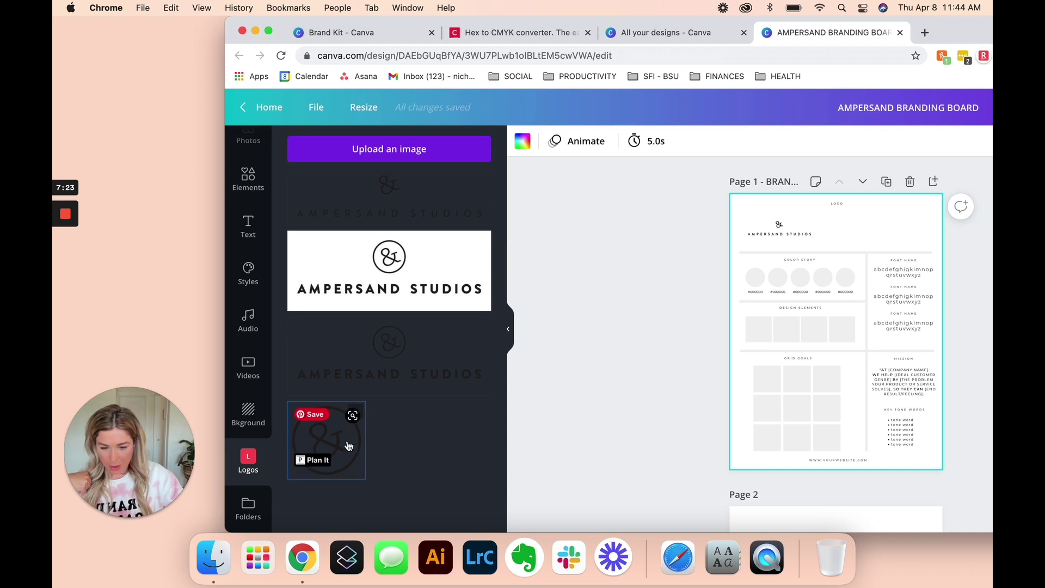
{"action": "left_click_drag", "start_coordinate": [345, 443], "coordinate": [841, 228]}
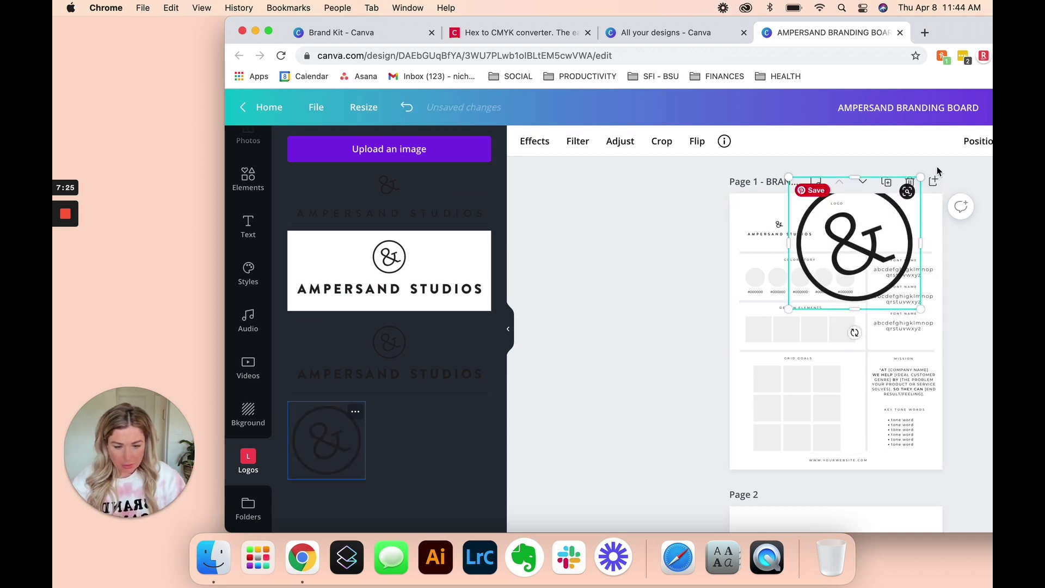
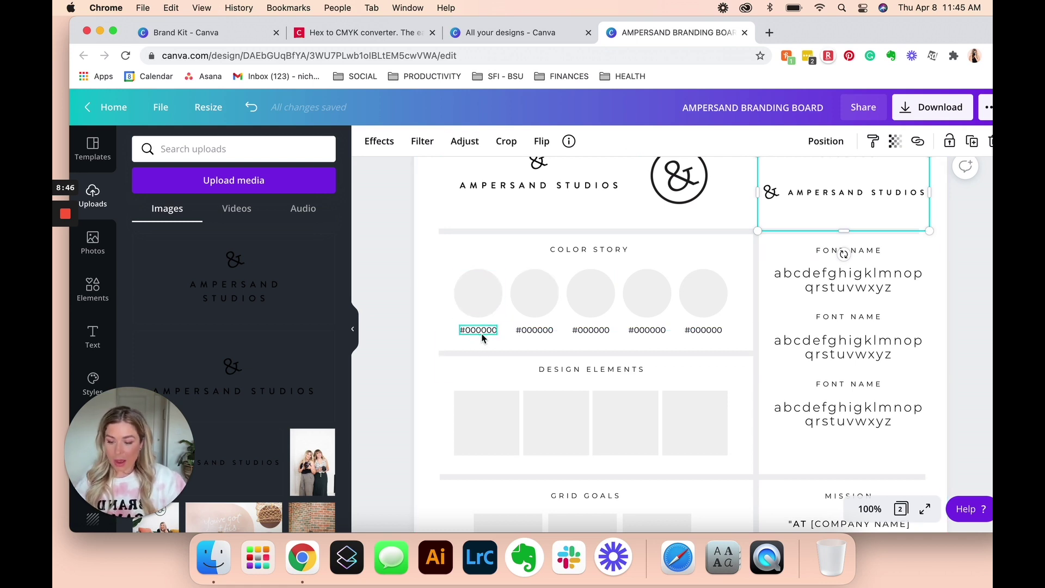
- Select the first Color Story circle and search Google in a new browser tab for "hex code color picker"
{"action": "left_click", "coordinate": [483, 294]}
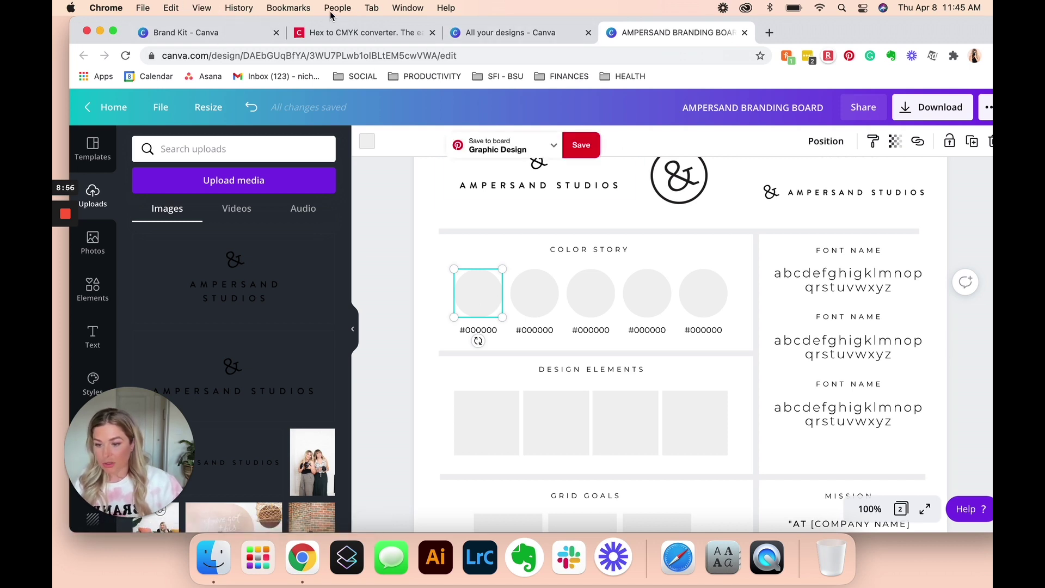
{"action": "left_click", "coordinate": [769, 32]}
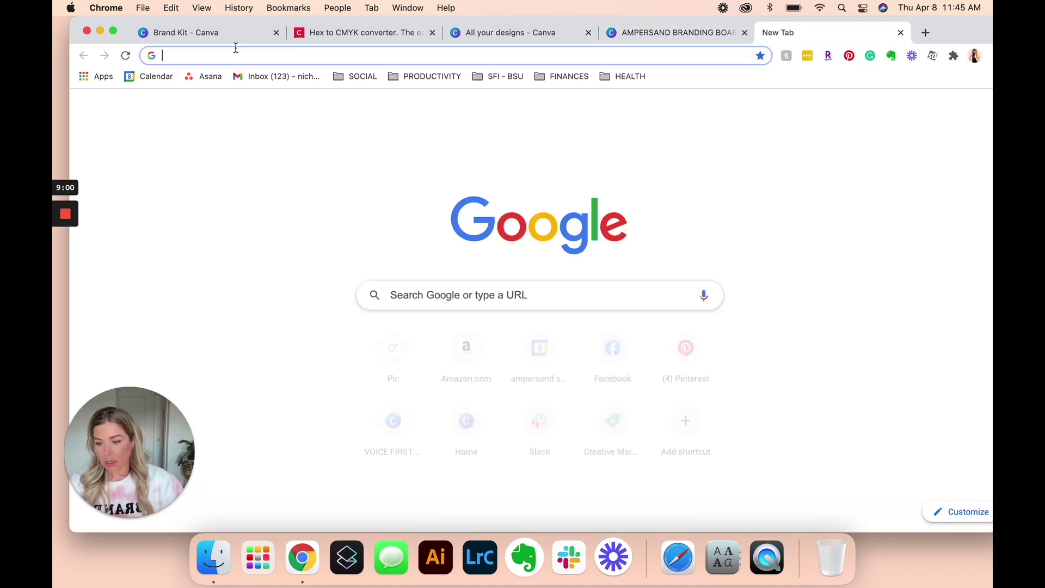
{"action": "left_click", "coordinate": [544, 302]}
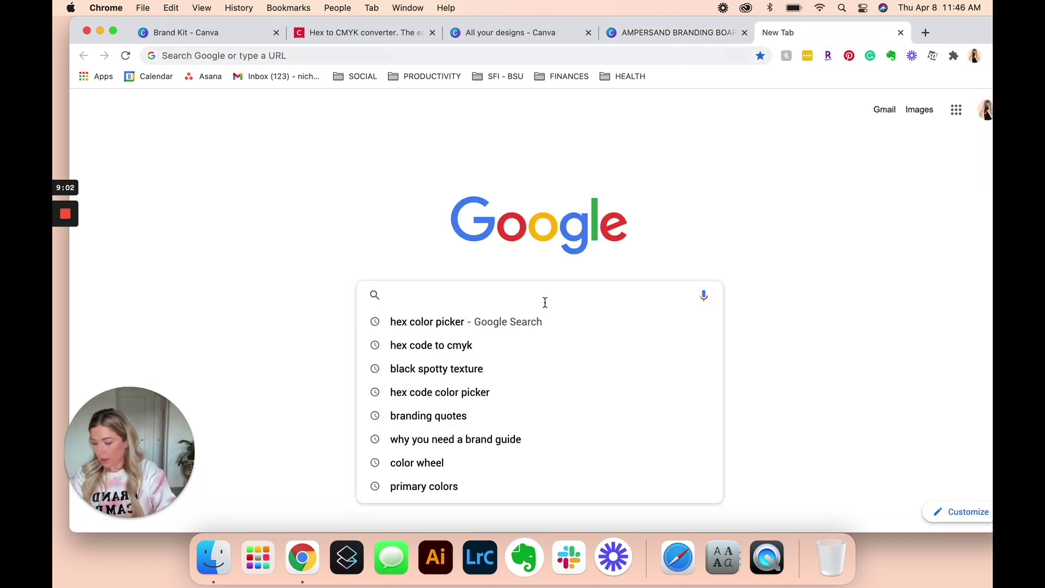
{"action": "type", "text": "hex co"}
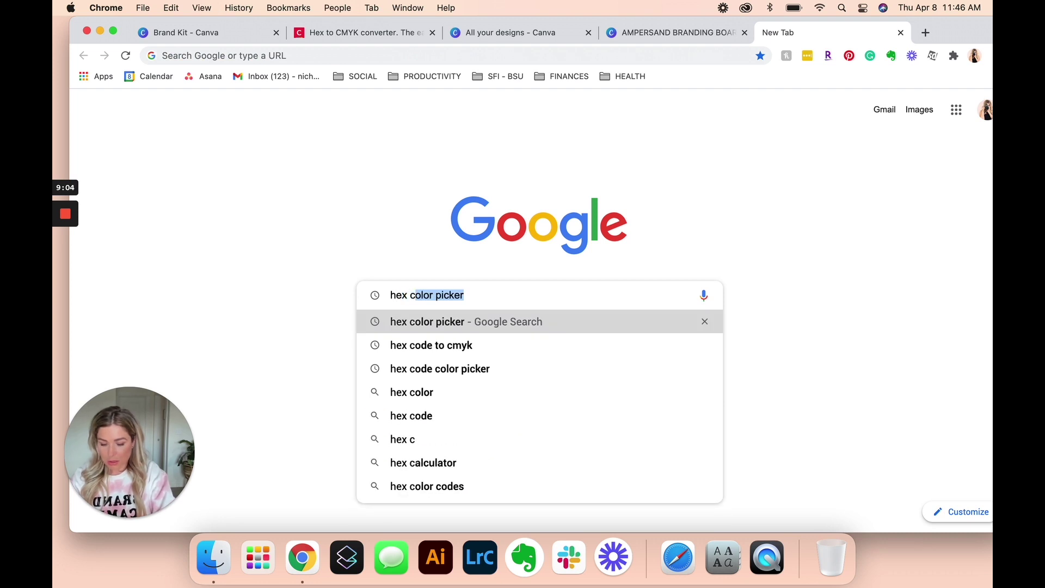
{"action": "type", "text": "de "}
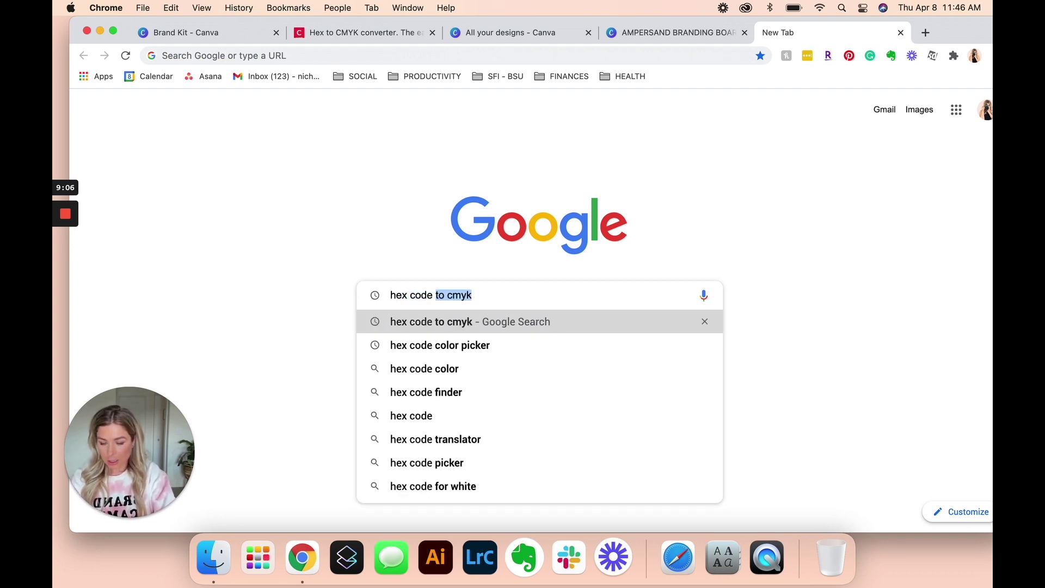
{"action": "type", "text": "color"}
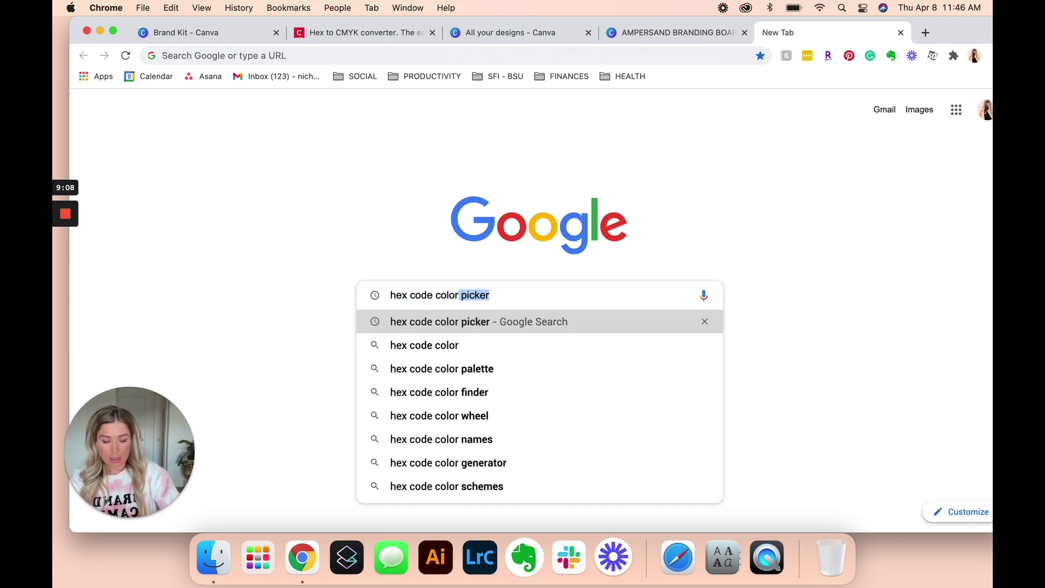
{"action": "key", "text": "Return"}
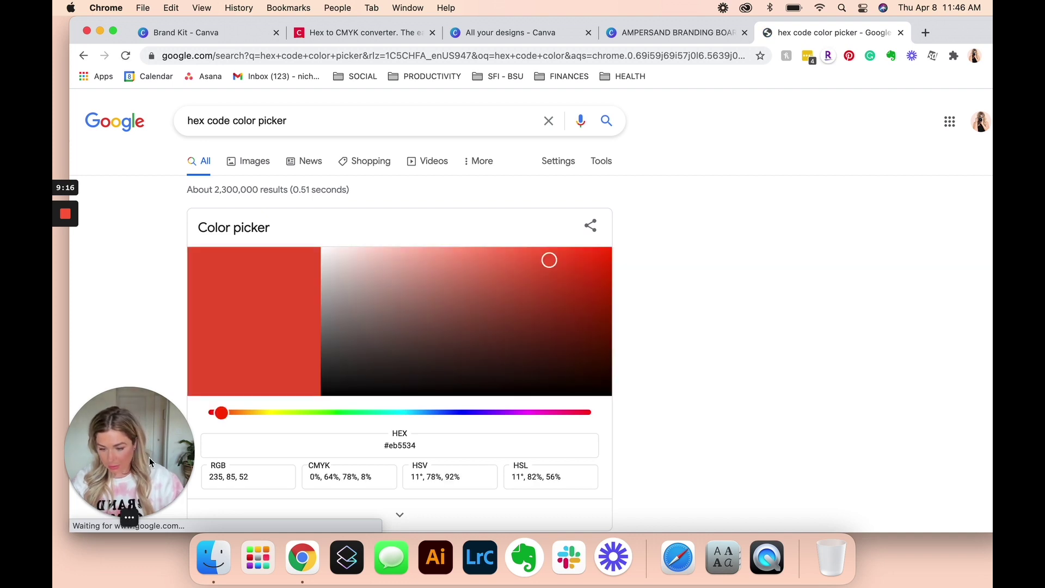
- Adjust the Google color picker to the olive green #879c3e and select its hex code
{"action": "left_click_drag", "start_coordinate": [223, 416], "coordinate": [250, 418]}
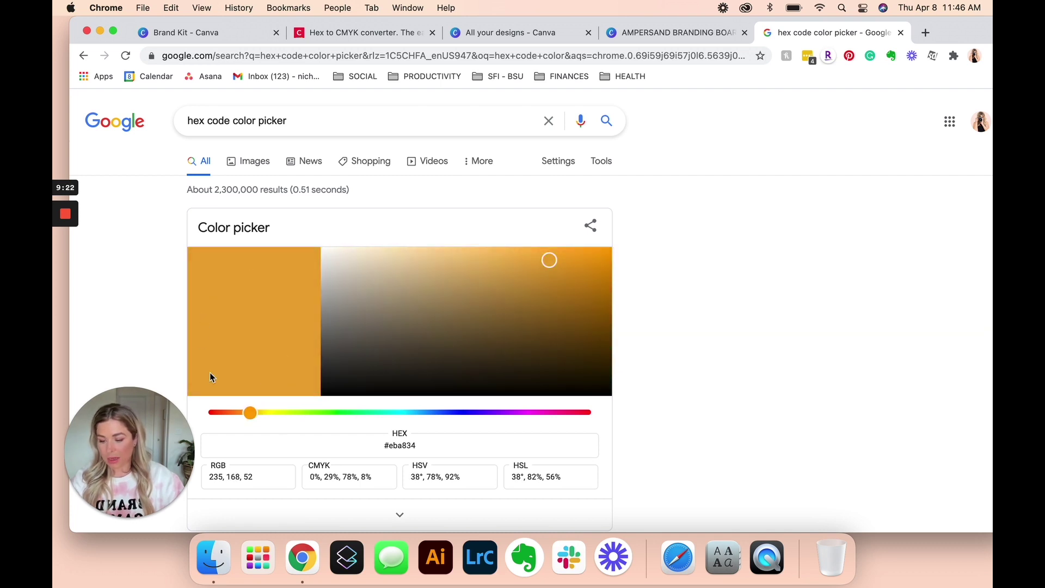
{"action": "left_click_drag", "start_coordinate": [266, 417], "coordinate": [308, 414]}
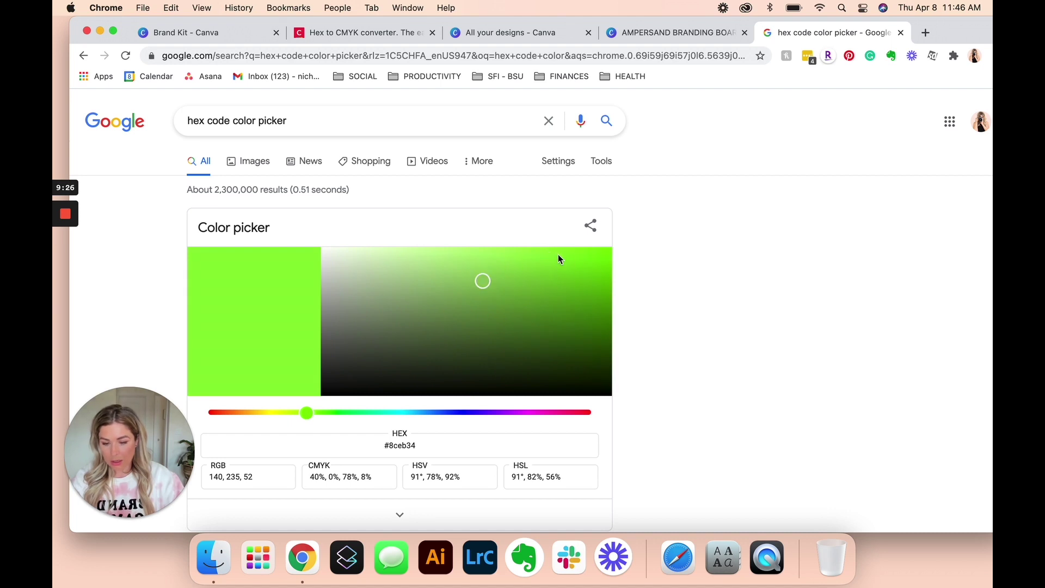
{"action": "left_click_drag", "start_coordinate": [484, 289], "coordinate": [496, 306]}
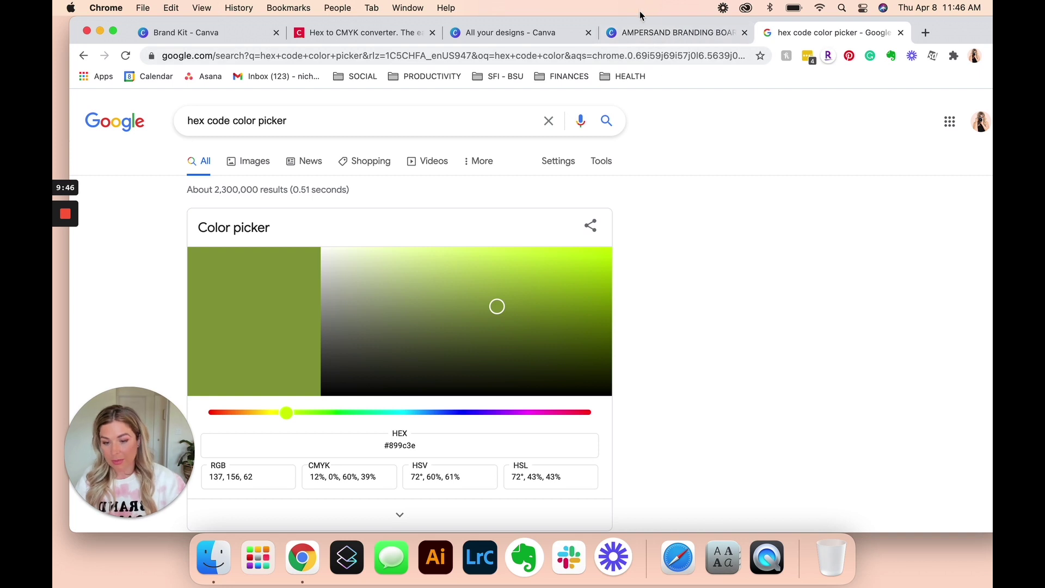
{"action": "key", "text": "Right"}
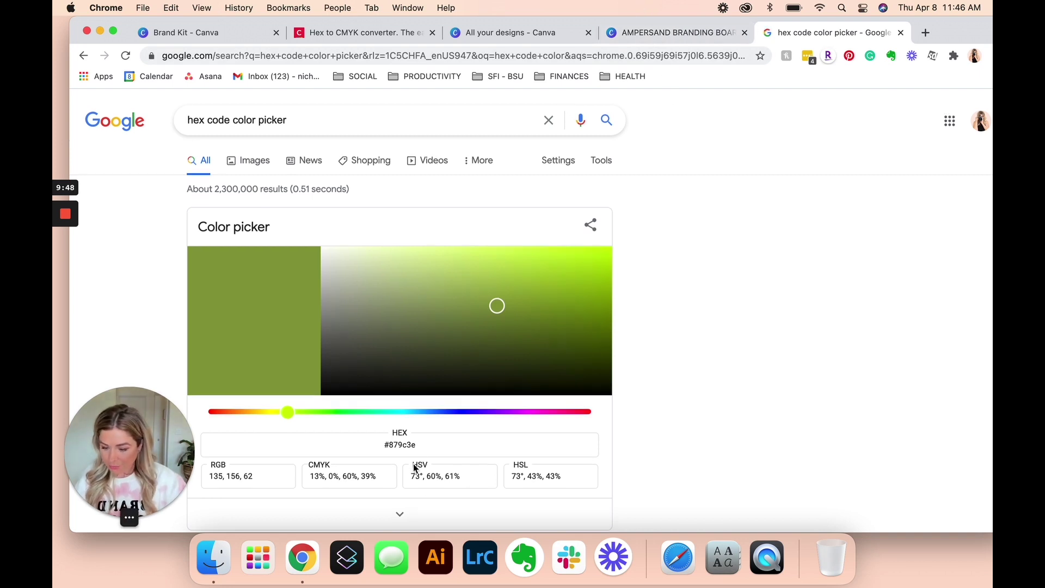
{"action": "left_click", "coordinate": [344, 437]}
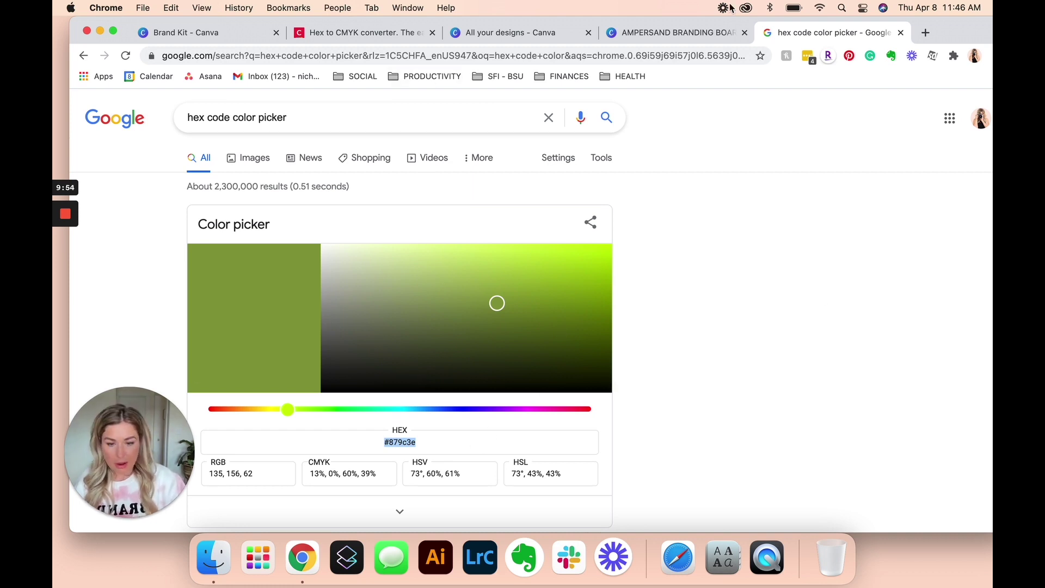
- Return to the Ampersand branding board and start entering a custom hex color for the first Color Story circle
{"action": "left_click", "coordinate": [675, 33]}
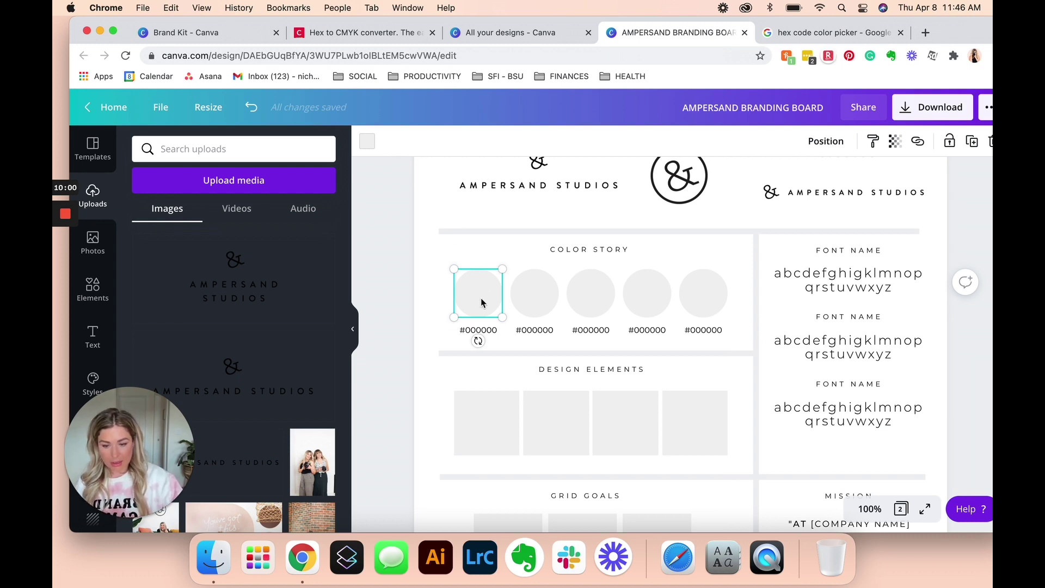
{"action": "left_click", "coordinate": [368, 143]}
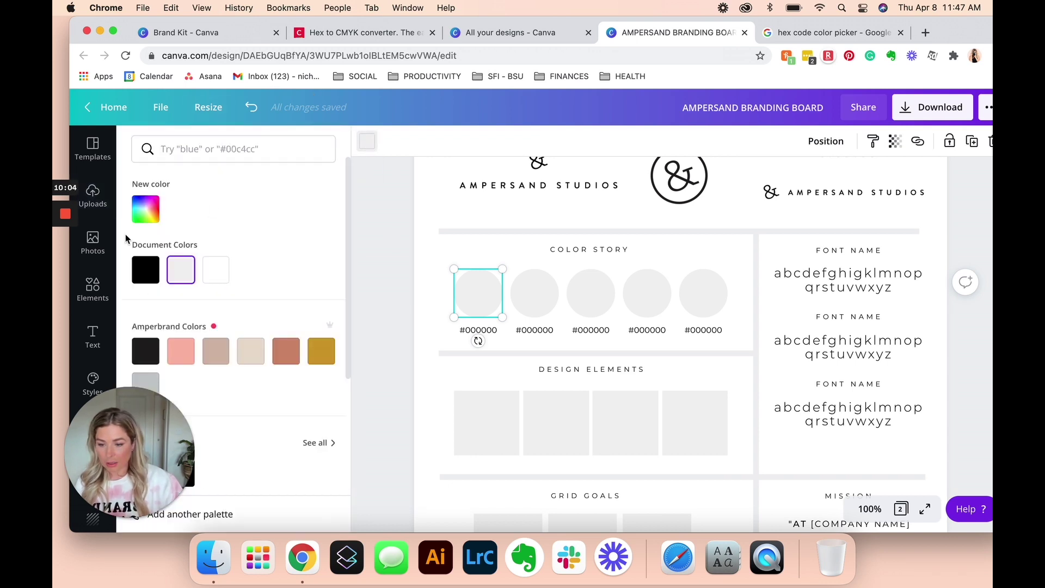
{"action": "left_click", "coordinate": [157, 207]}
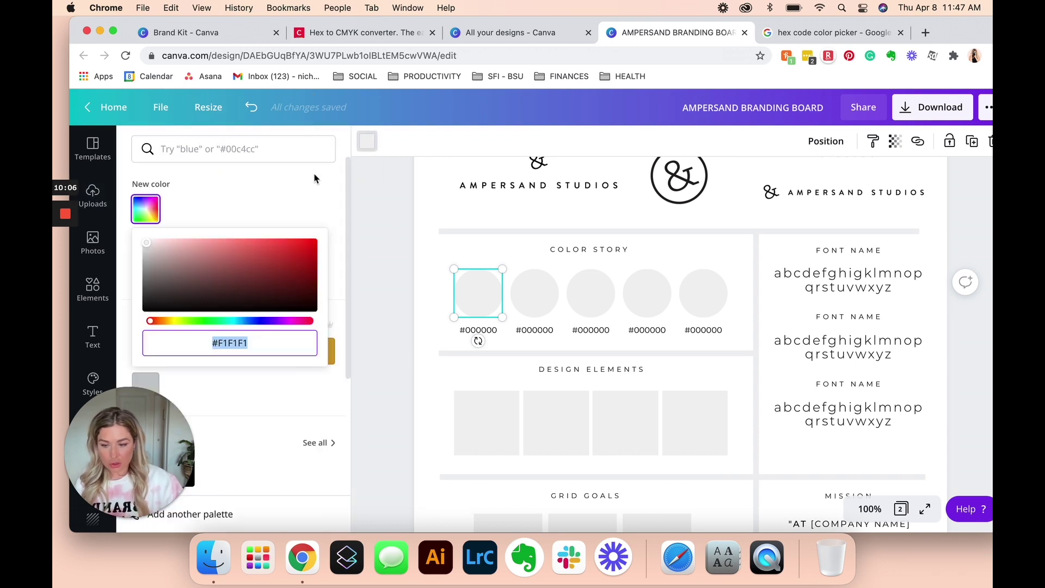
{"action": "type", "text": "#"}
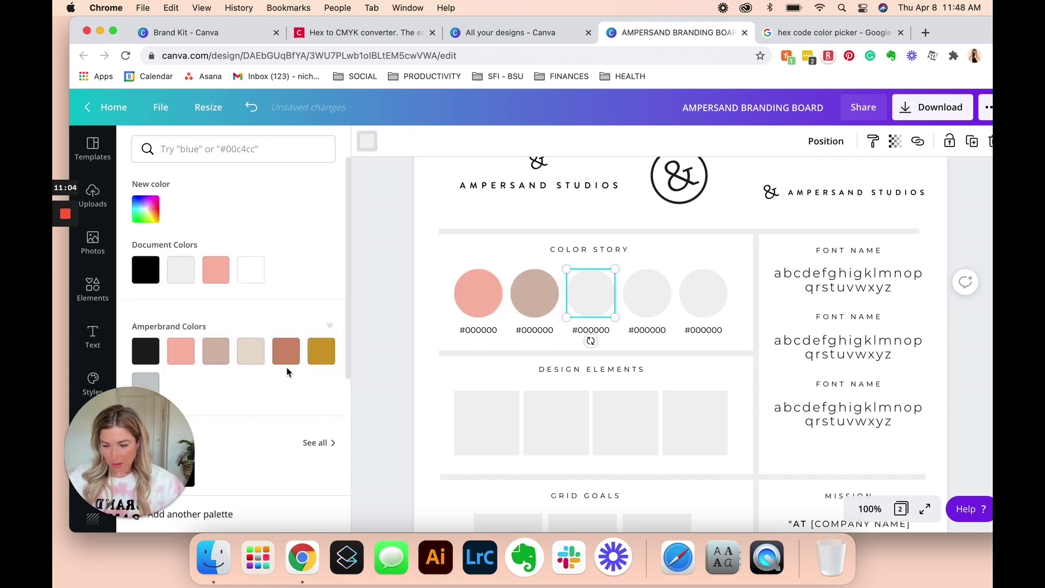
- Fill the third, fourth and fifth Color Story circles with the beige, terracotta and mustard Amperbrand colors
{"action": "left_click", "coordinate": [250, 351]}
{"action": "left_click", "coordinate": [647, 293]}
{"action": "left_click", "coordinate": [286, 351]}
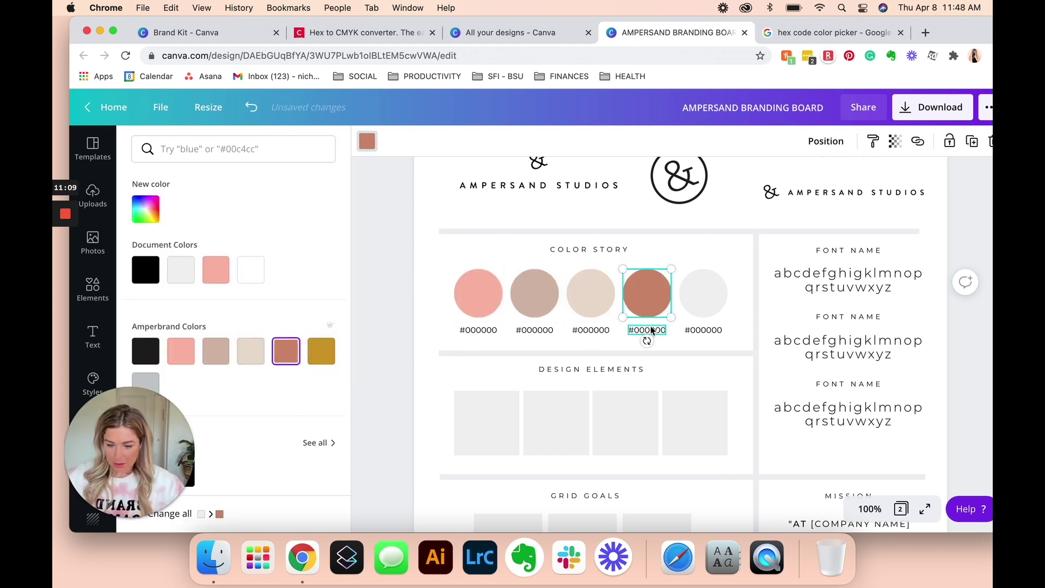
{"action": "left_click", "coordinate": [703, 293]}
{"action": "left_click", "coordinate": [321, 350]}
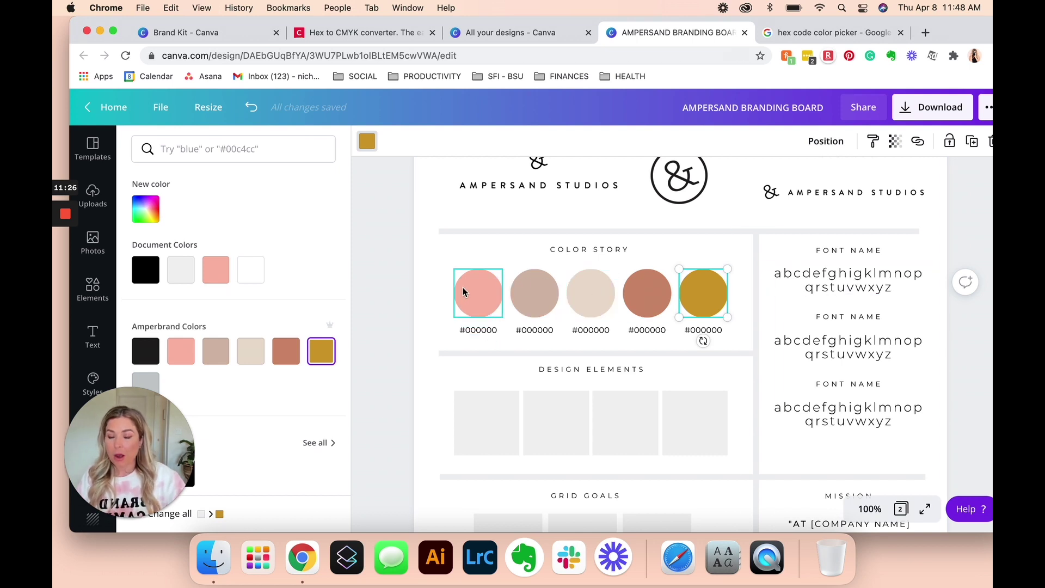
- Set the hex labels under the first three Color Story circles to #FAB949, #D4BAAC and #EADCCF
{"action": "mouse_move", "coordinate": [82, 287]}
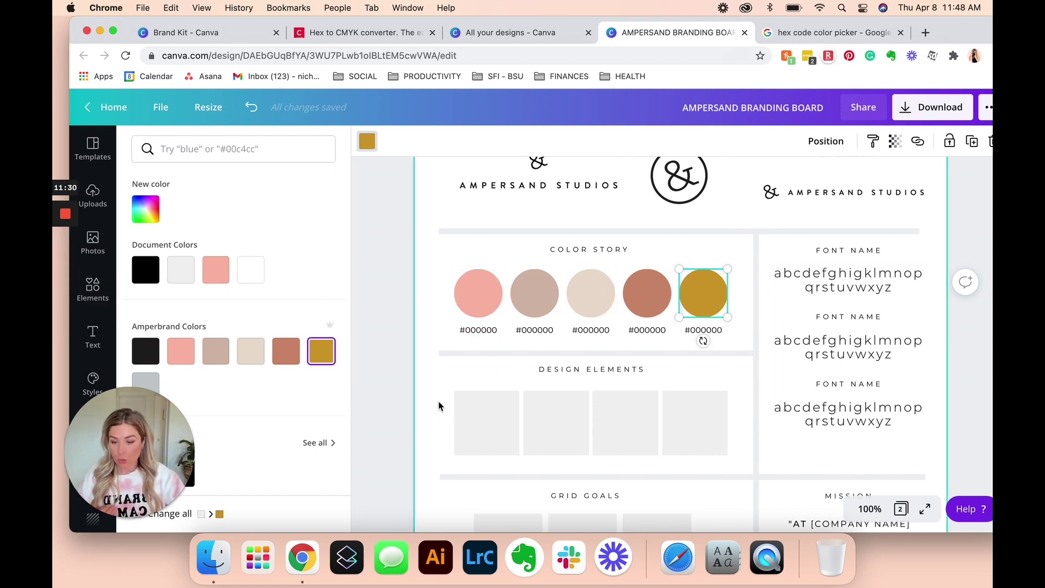
{"action": "left_click", "coordinate": [481, 333]}
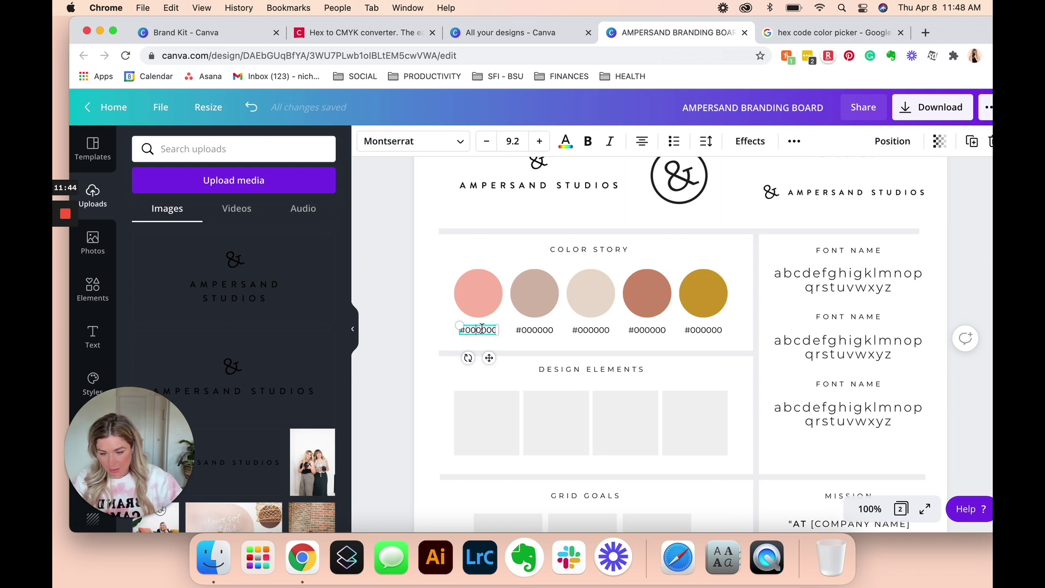
{"action": "key", "text": "super+a"}
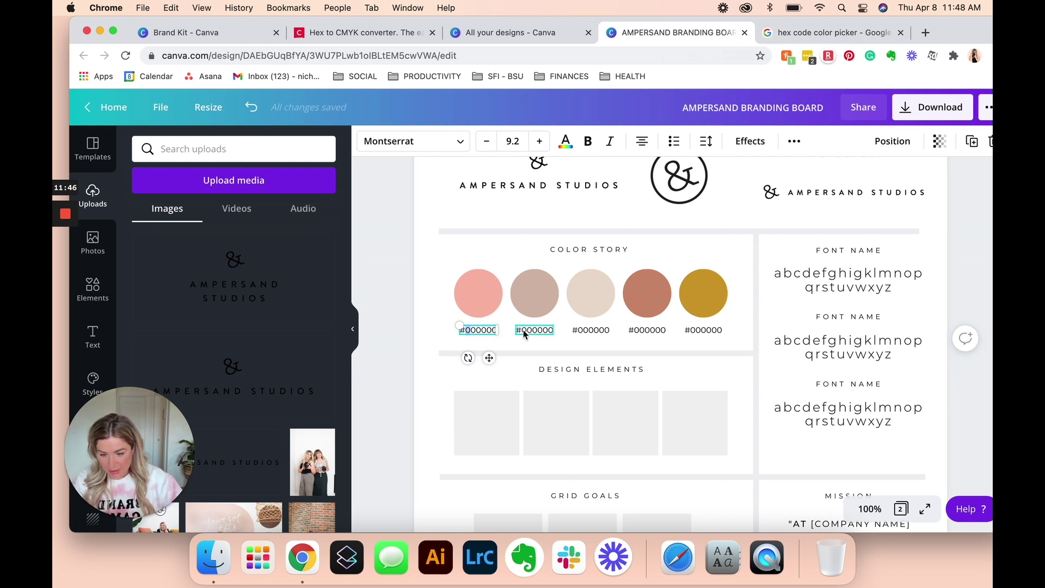
{"action": "type", "text": "#FAB949"}
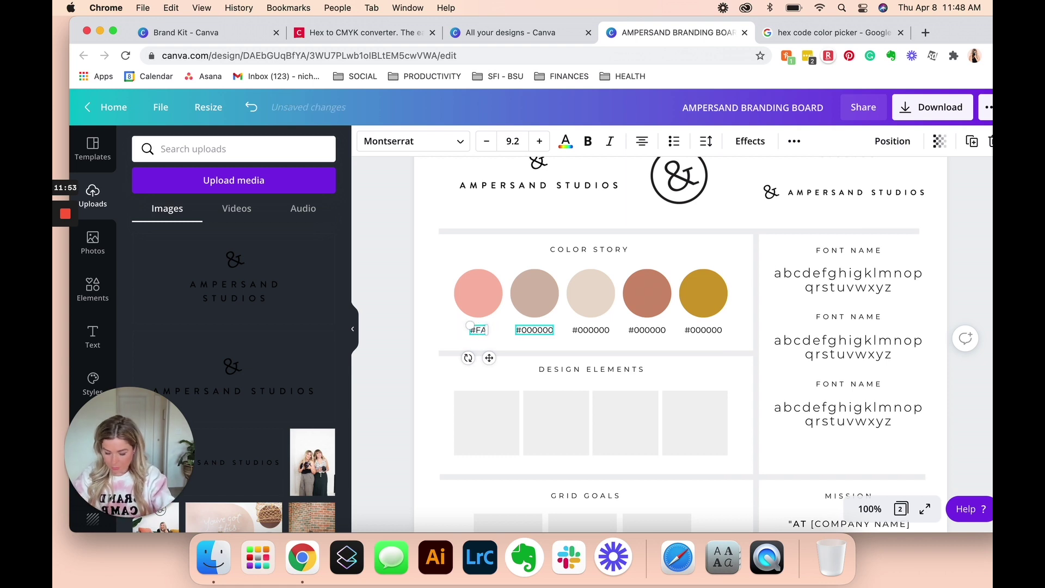
{"action": "double_click", "coordinate": [534, 330]}
{"action": "type", "text": "#D4BAAC"}
{"action": "double_click", "coordinate": [591, 330]}
{"action": "type", "text": "#EADCCF"}
- Set the hex labels under the fourth and fifth Color Story circles to #CF8E70 and #D09D2E
{"action": "double_click", "coordinate": [646, 330]}
{"action": "type", "text": "#"}
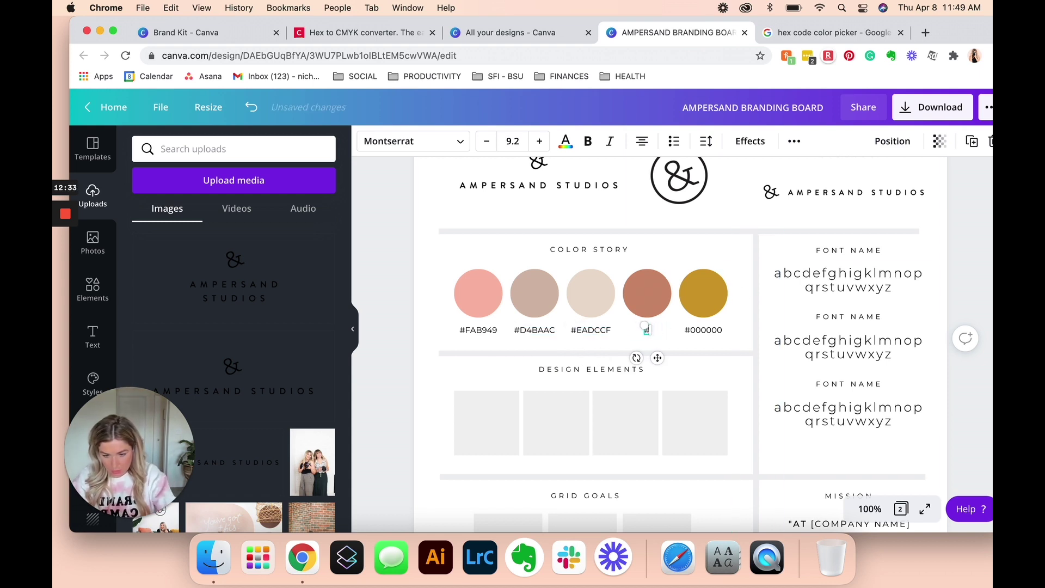
{"action": "type", "text": "CF8E70"}
{"action": "double_click", "coordinate": [703, 330]}
{"action": "type", "text": "#D09D2E"}
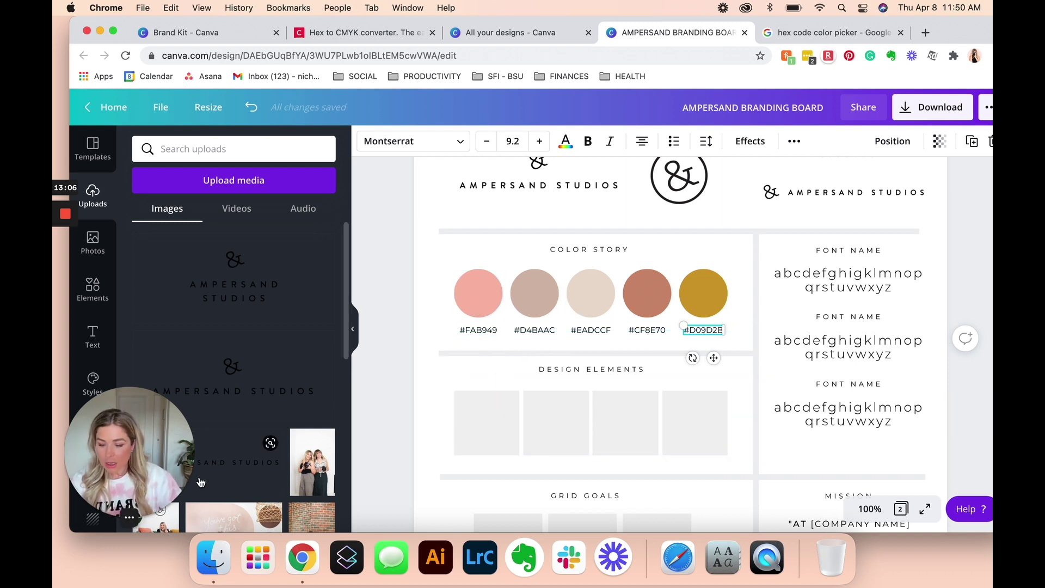
- Upload Elements-01.png through Elements-04.png from the Elements folder inside the Ampersand Brand Guide folder on the Desktop
{"action": "left_click", "coordinate": [192, 184]}
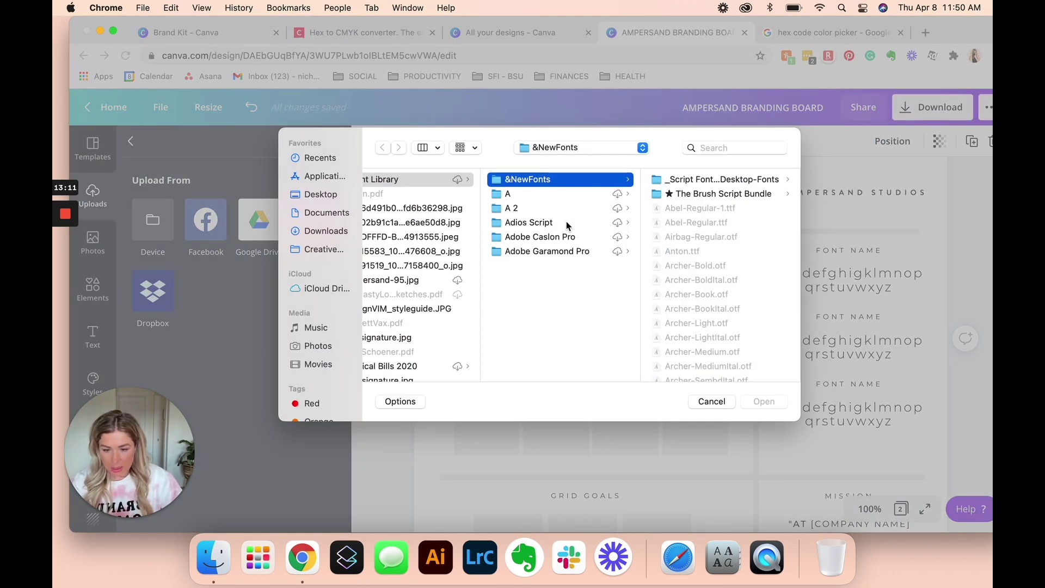
{"action": "left_click", "coordinate": [328, 194]}
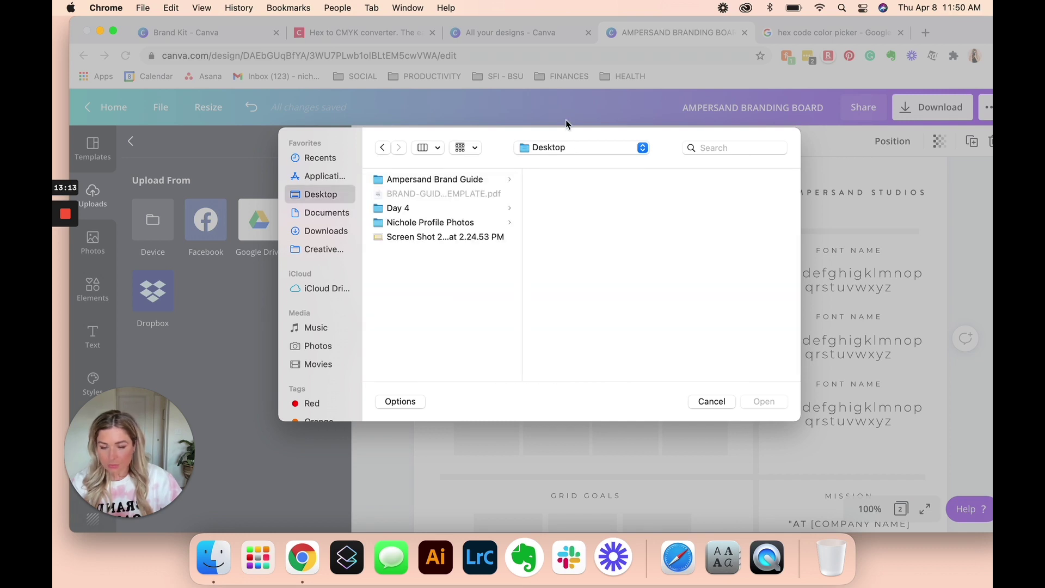
{"action": "left_click", "coordinate": [433, 182]}
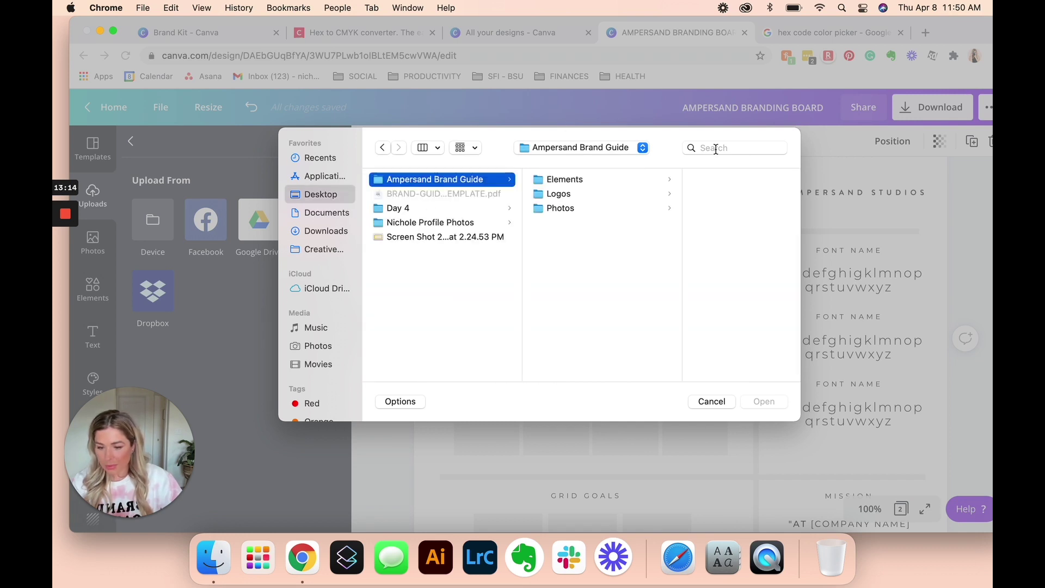
{"action": "left_click", "coordinate": [570, 181]}
{"action": "left_click", "coordinate": [697, 178]}
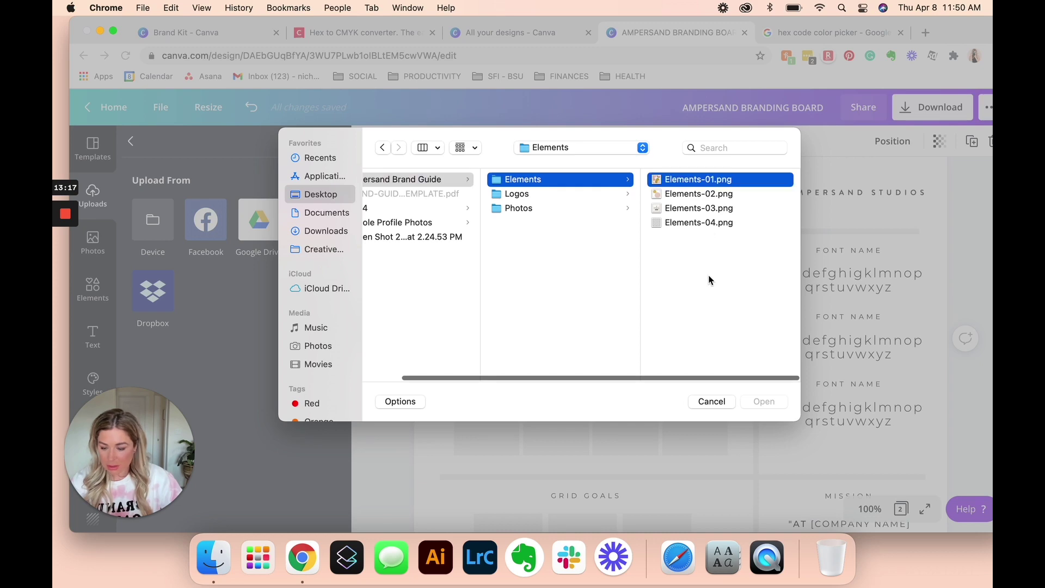
{"action": "left_click", "coordinate": [542, 223], "text": "shift"}
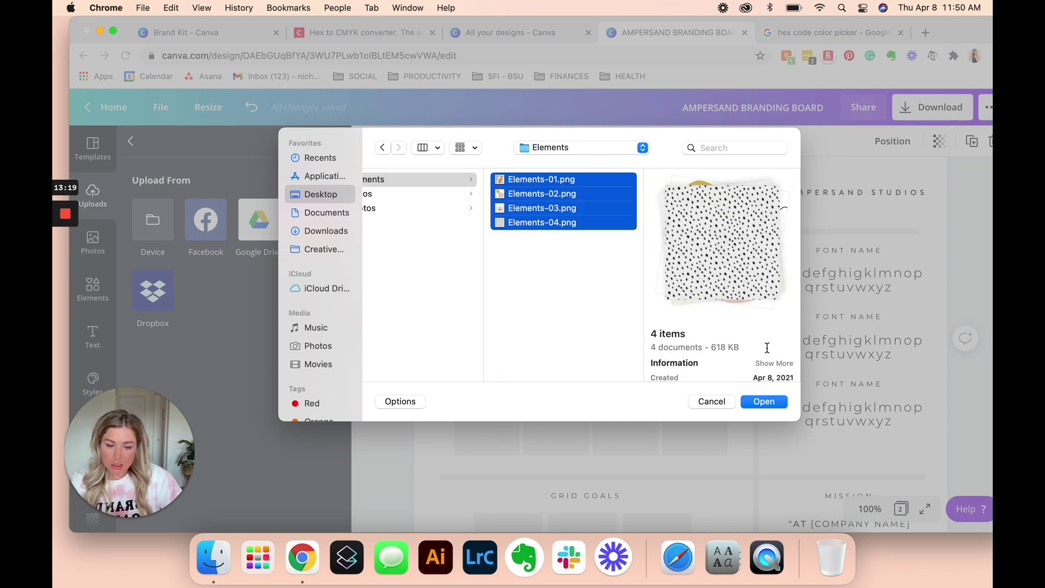
{"action": "left_click", "coordinate": [780, 406]}
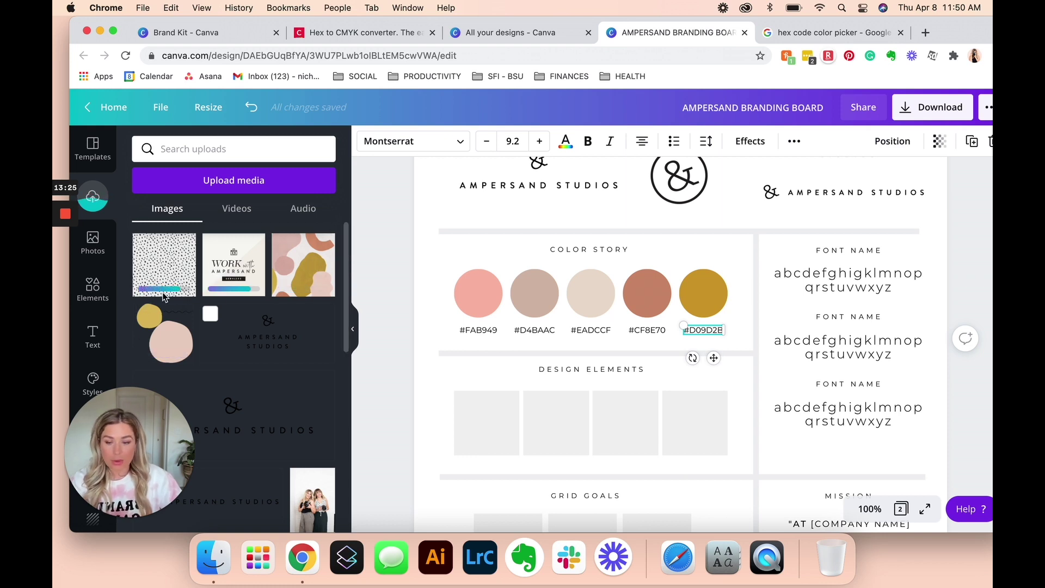
- Fill the four Design Elements frames in order with the abstract pattern, Work with Ampersand graphic, black-dotted pattern and yellow-and-pink shapes
{"action": "left_click_drag", "start_coordinate": [297, 263], "coordinate": [482, 406]}
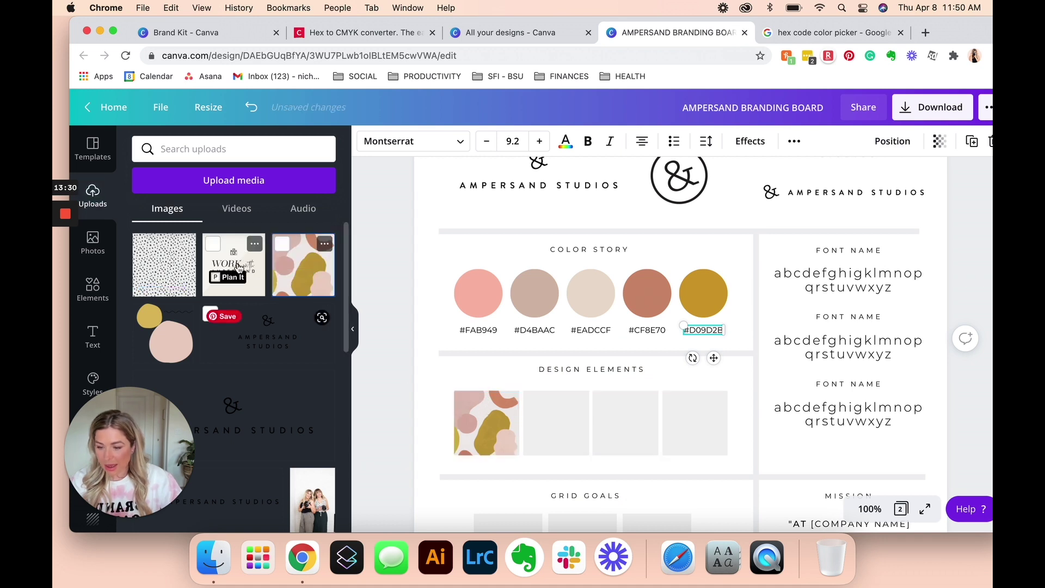
{"action": "left_click_drag", "start_coordinate": [255, 266], "coordinate": [563, 424]}
{"action": "left_click_drag", "start_coordinate": [185, 281], "coordinate": [605, 409]}
{"action": "left_click_drag", "start_coordinate": [163, 333], "coordinate": [697, 442]}
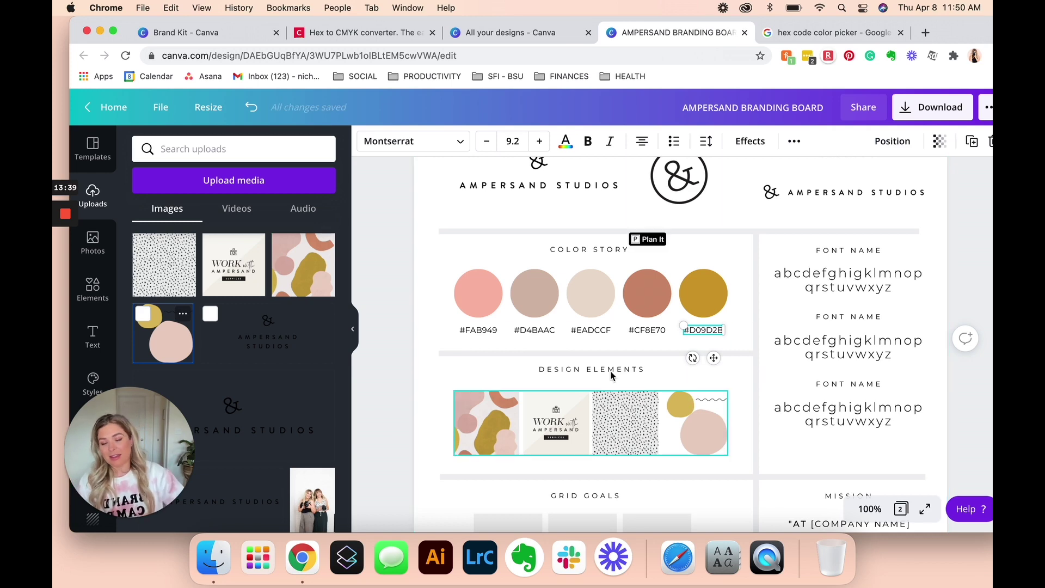
- Replace the dotted pattern in the third Design Elements frame with the yellow-and-pink shapes image
{"action": "scroll", "coordinate": [643, 371], "scroll_direction": "down", "scroll_amount": 2}
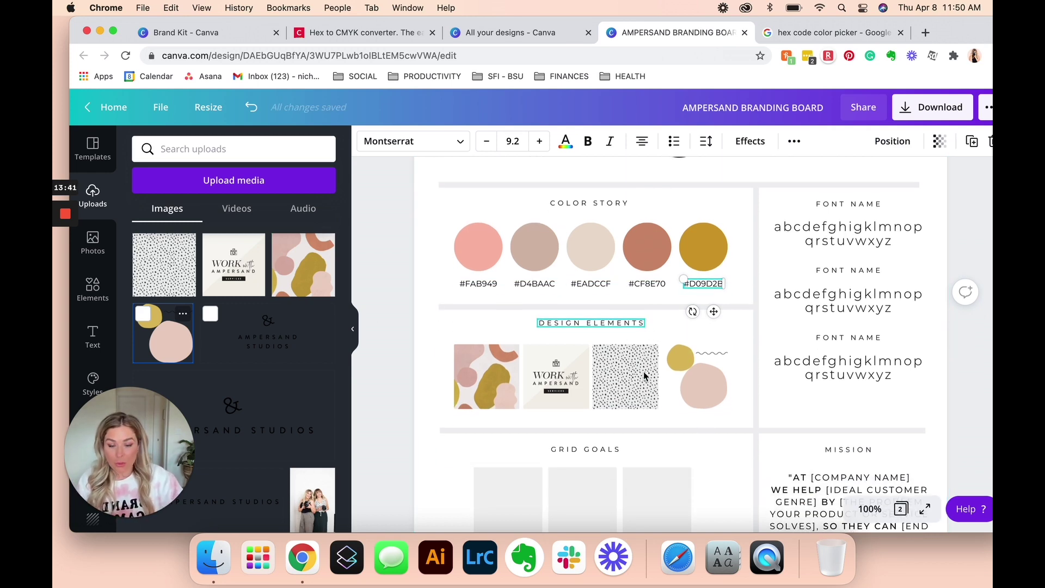
{"action": "scroll", "coordinate": [505, 317], "scroll_direction": "down", "scroll_amount": 3}
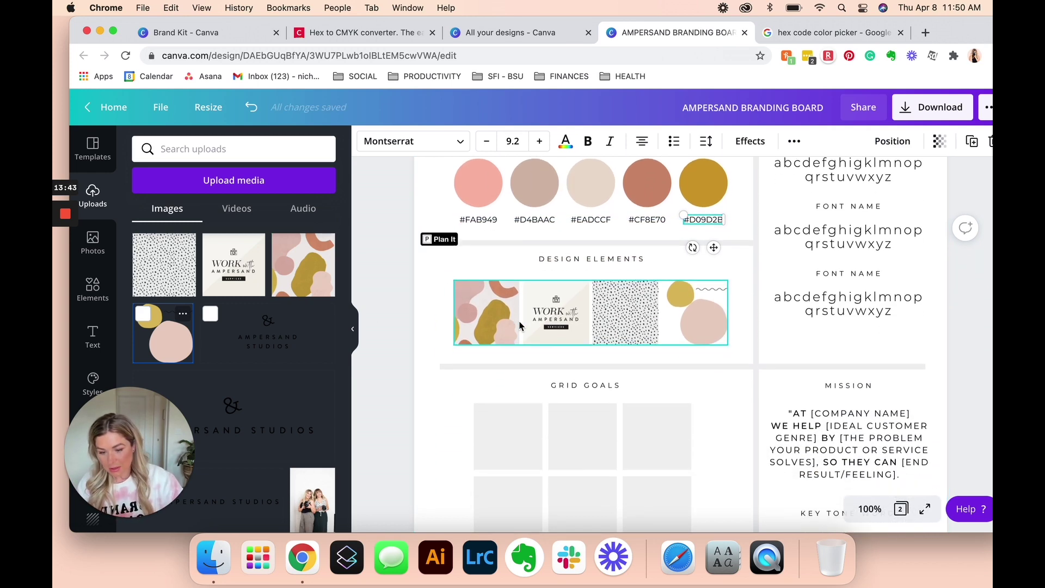
{"action": "left_click_drag", "start_coordinate": [162, 333], "coordinate": [645, 287]}
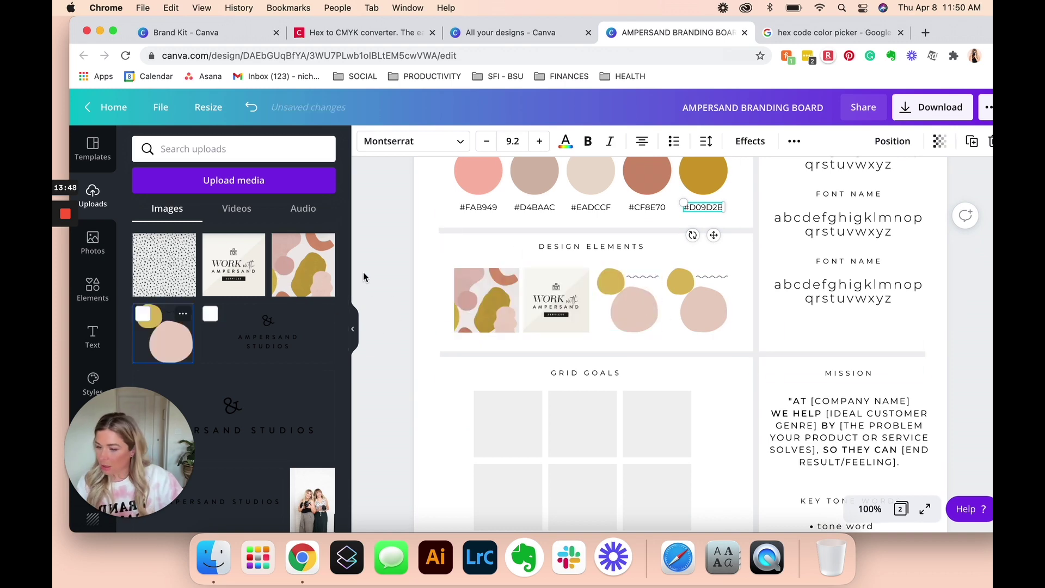
- Replace the image in the fourth Design Elements frame with the black-dotted pattern
{"action": "left_click_drag", "start_coordinate": [180, 272], "coordinate": [687, 273]}
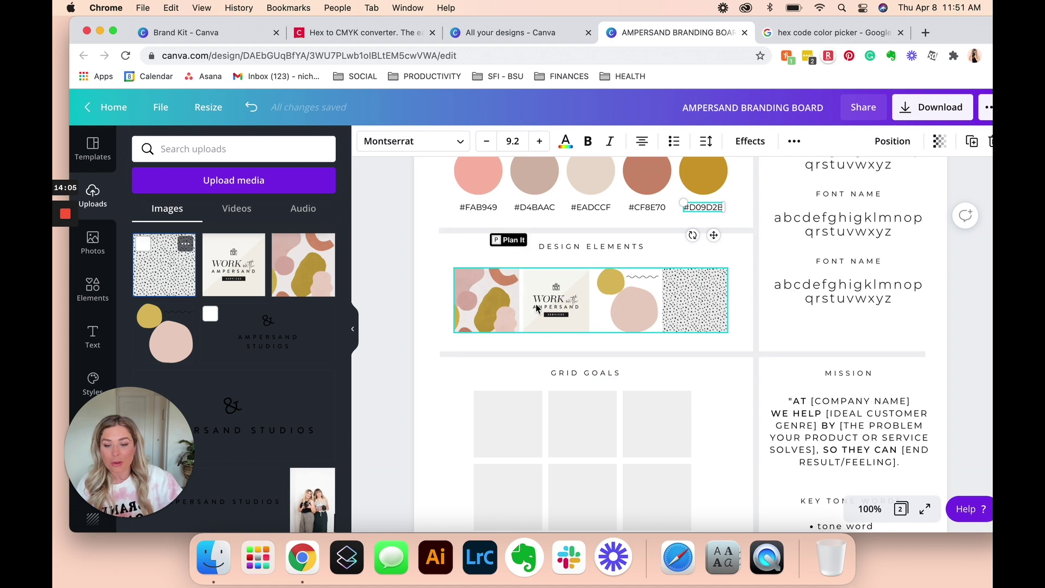
{"action": "left_click", "coordinate": [555, 325]}
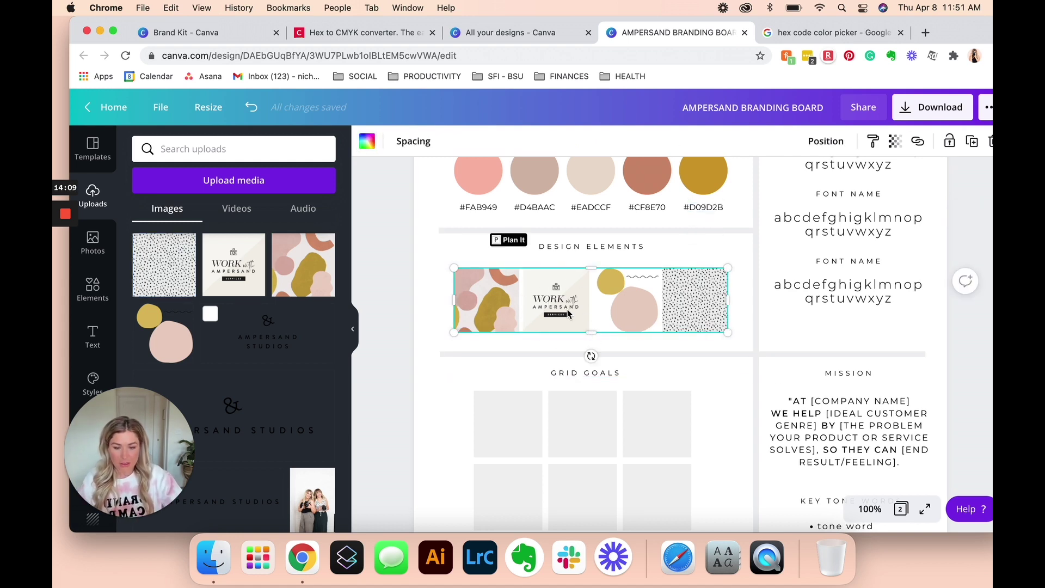
- Upload all 16 images from the Photos folder inside the Ampersand Brand Guide folder for the Grid Goals section
{"action": "scroll", "coordinate": [550, 325], "scroll_direction": "down", "scroll_amount": 1}
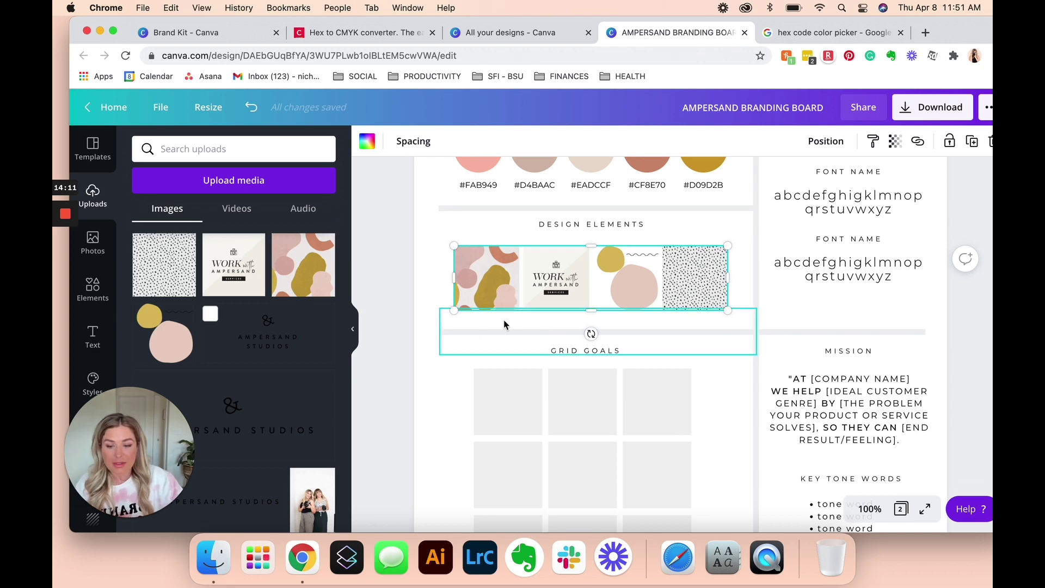
{"action": "scroll", "coordinate": [550, 392], "scroll_direction": "down", "scroll_amount": 3}
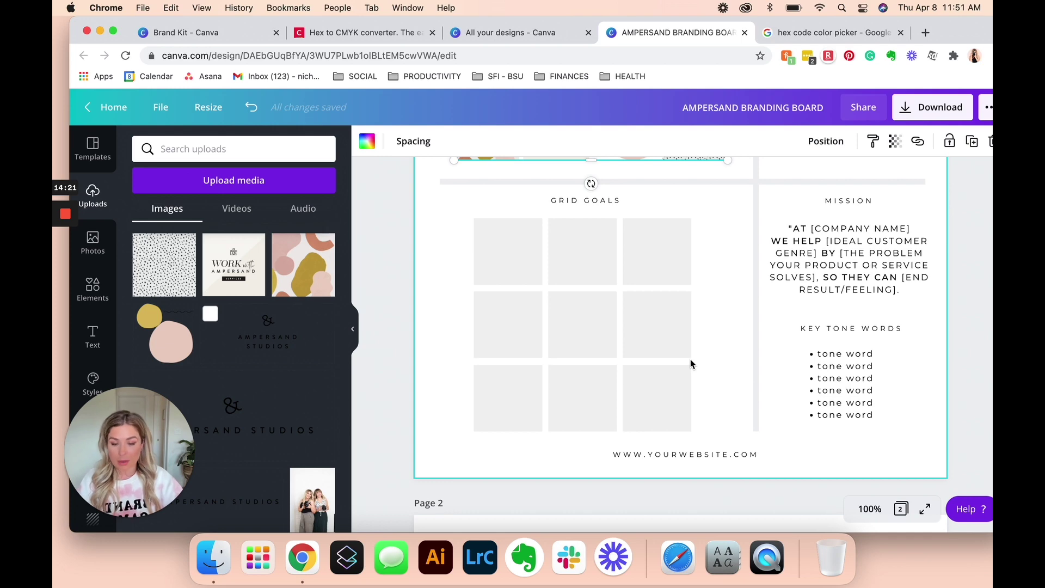
{"action": "left_click", "coordinate": [267, 180]}
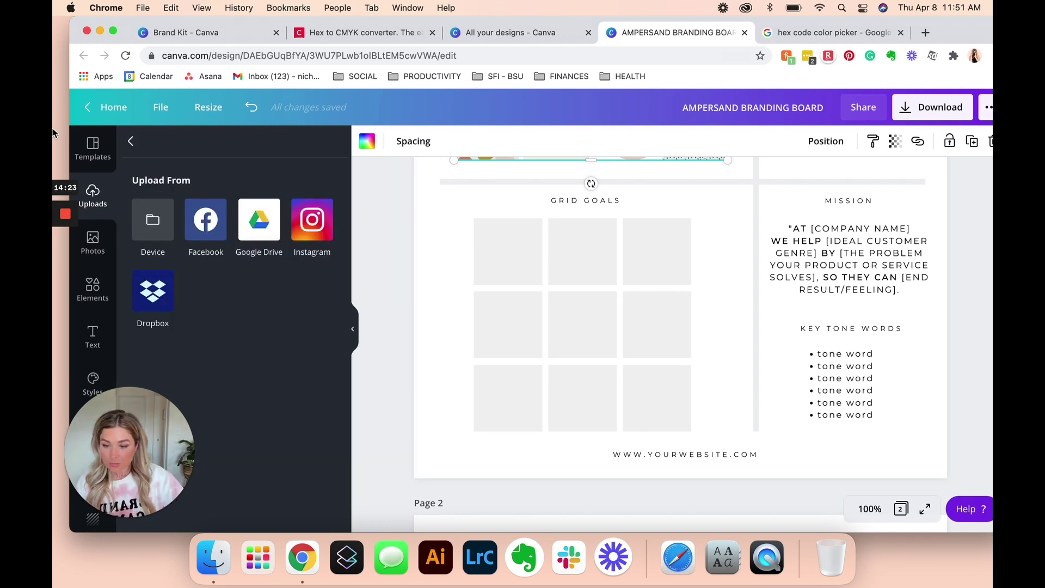
{"action": "left_click", "coordinate": [163, 232]}
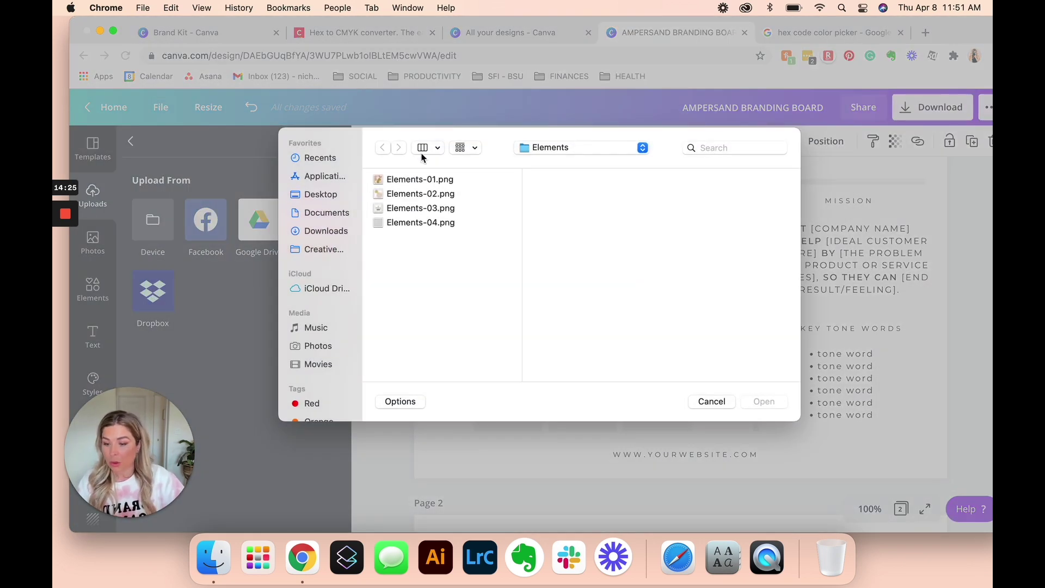
{"action": "left_click", "coordinate": [593, 150]}
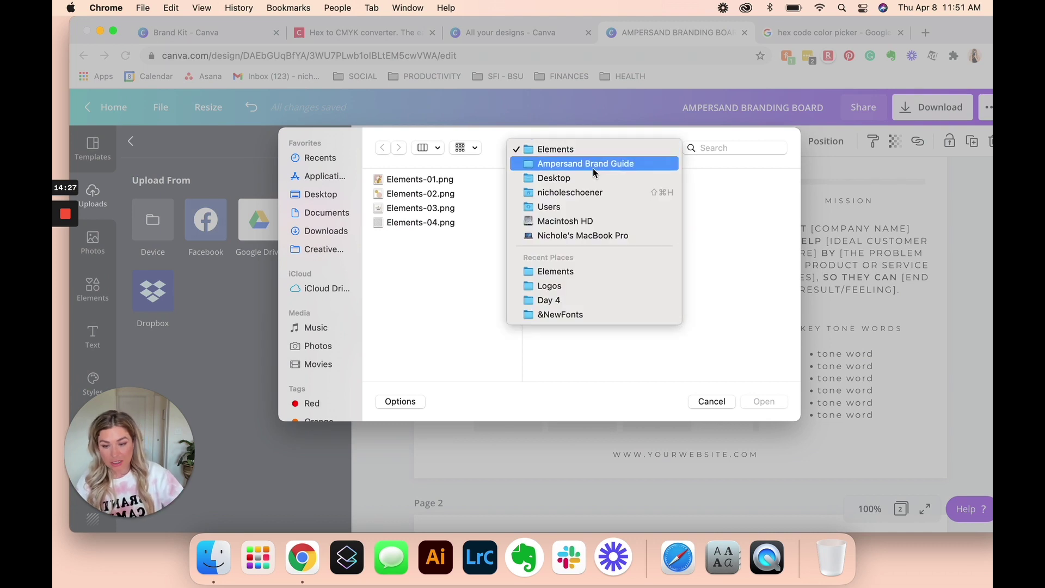
{"action": "left_click", "coordinate": [593, 166]}
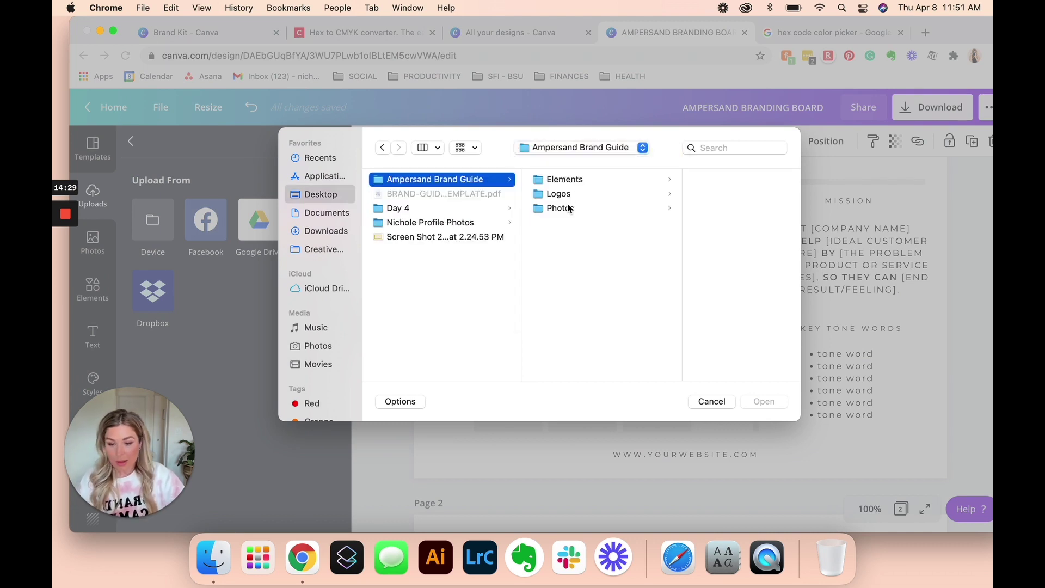
{"action": "left_click", "coordinate": [569, 208]}
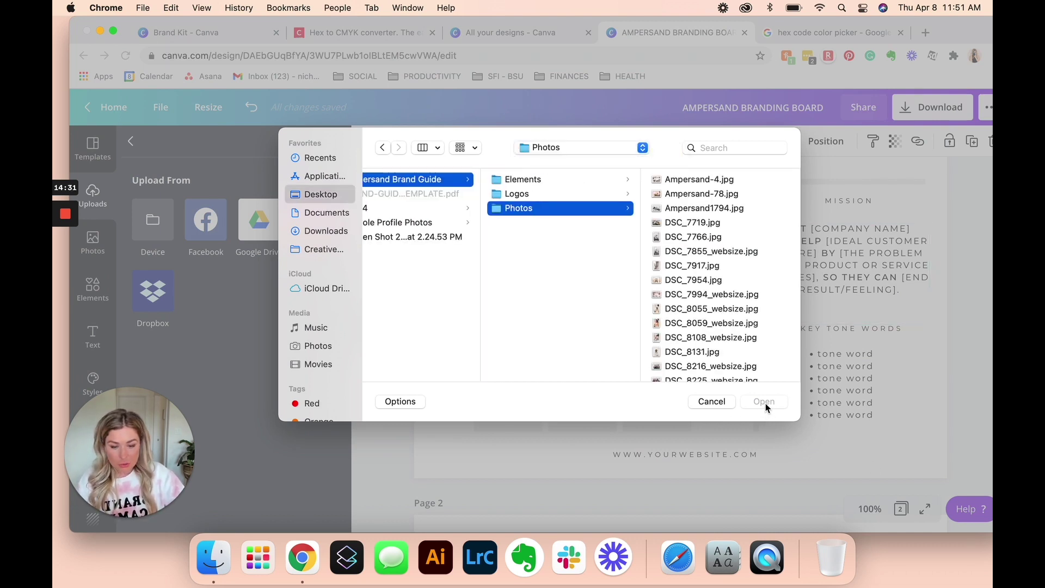
{"action": "left_click", "coordinate": [691, 180]}
{"action": "scroll", "coordinate": [593, 338], "scroll_direction": "down", "scroll_amount": 2}
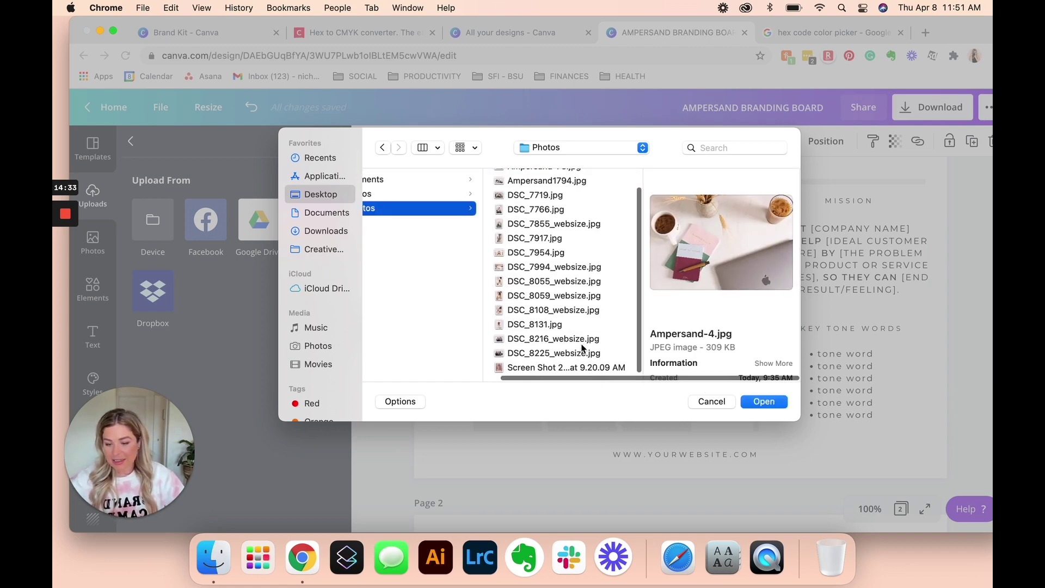
{"action": "left_click", "coordinate": [611, 369], "text": "shift"}
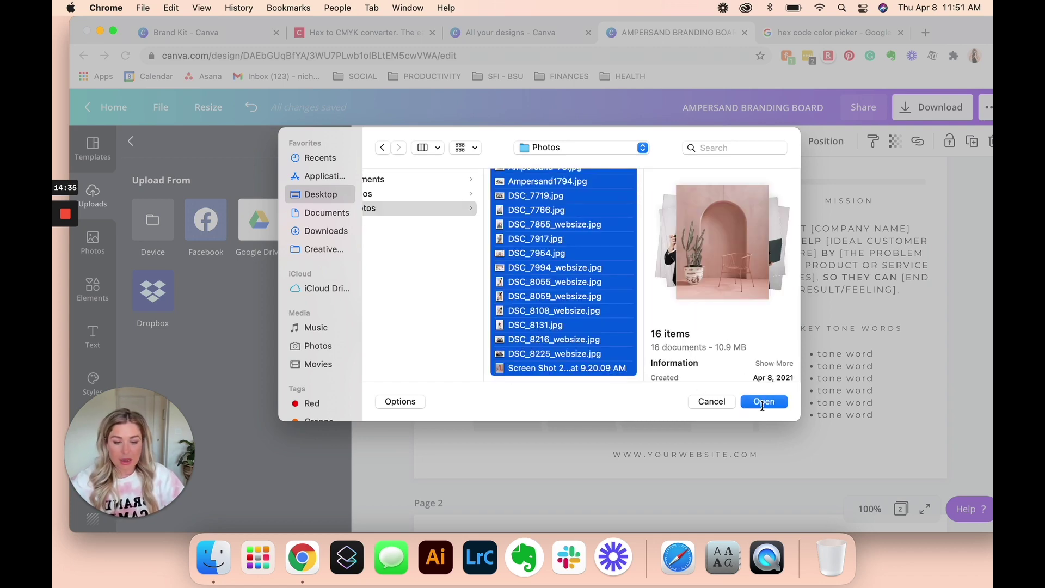
{"action": "left_click", "coordinate": [763, 403]}
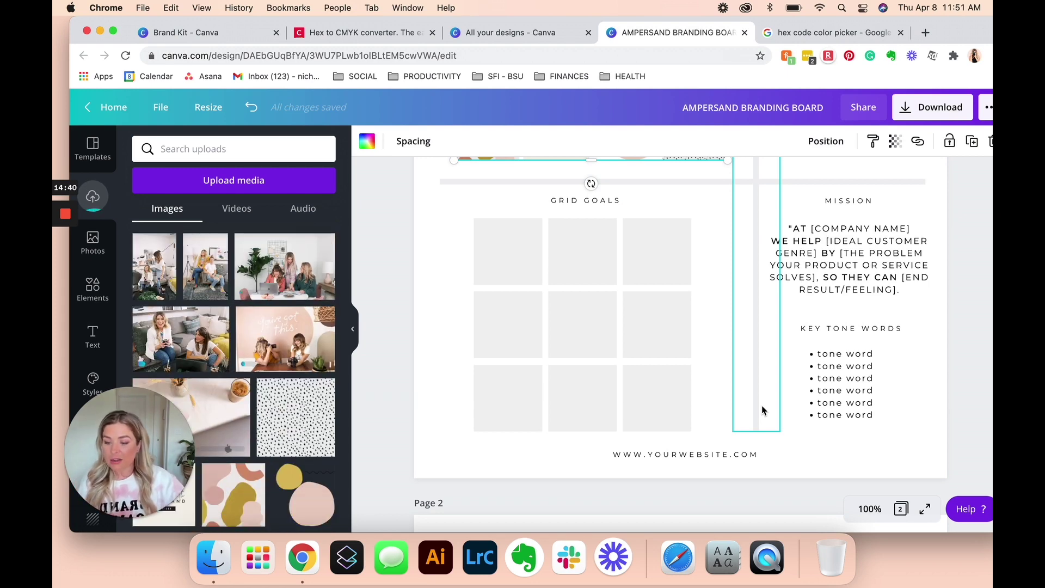
{"action": "left_click", "coordinate": [638, 384]}
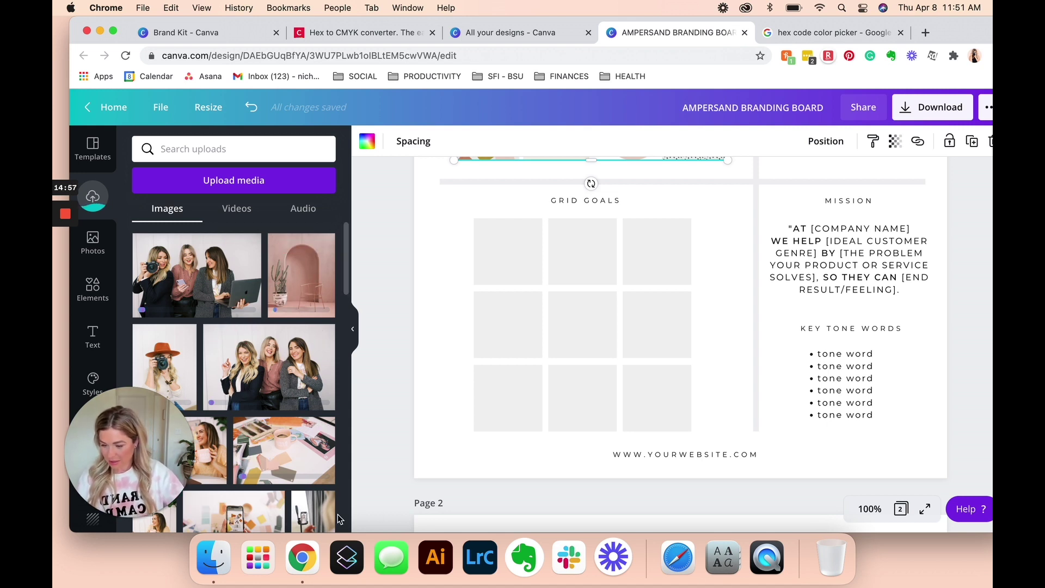
- Fill the center Grid Goals frame with the two seated women photo and the middle-left frame with the phone-over-swatches photo
{"action": "scroll", "coordinate": [338, 514], "scroll_direction": "down", "scroll_amount": 1}
{"action": "scroll", "coordinate": [325, 518], "scroll_direction": "down", "scroll_amount": 5}
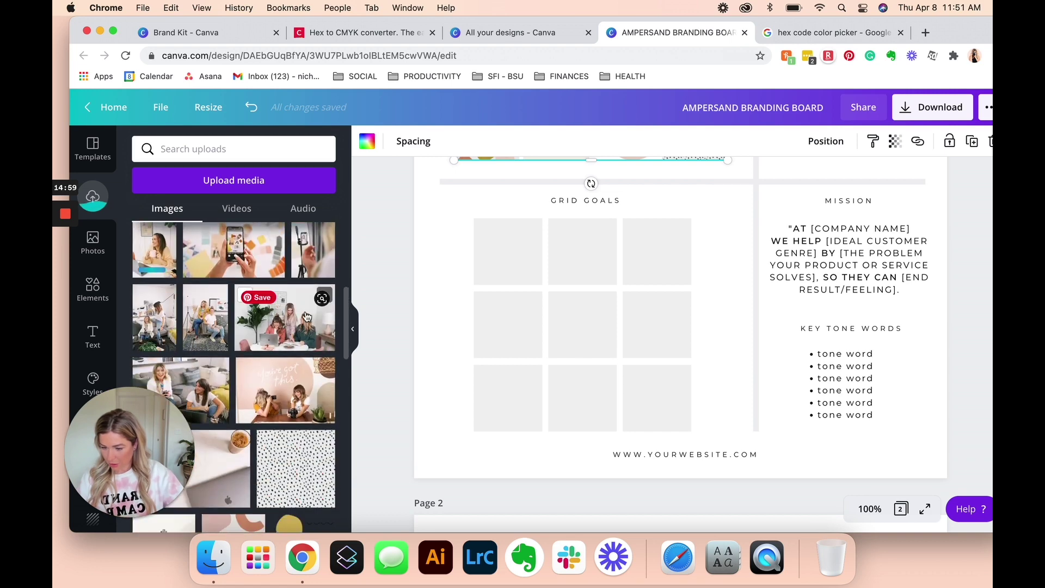
{"action": "scroll", "coordinate": [304, 307], "scroll_direction": "down", "scroll_amount": 3}
{"action": "scroll", "coordinate": [298, 312], "scroll_direction": "up", "scroll_amount": 3}
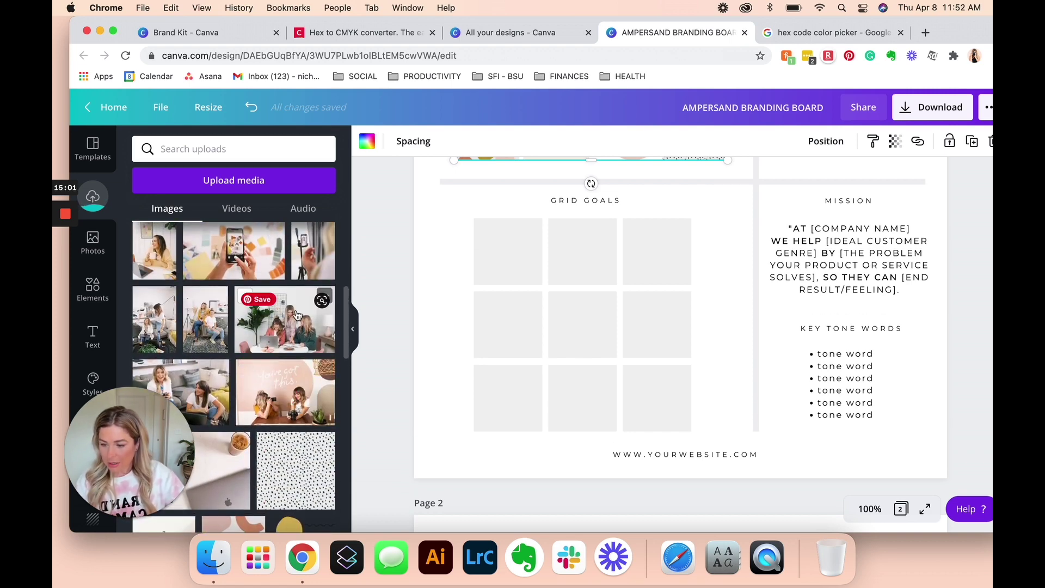
{"action": "left_click_drag", "start_coordinate": [194, 340], "coordinate": [569, 325]}
{"action": "left_click_drag", "start_coordinate": [244, 257], "coordinate": [508, 325]}
- Fill the top-right Grid Goals frame with the color swatches photo and the top-center frame with the three standing women photo
{"action": "scroll", "coordinate": [305, 406], "scroll_direction": "down", "scroll_amount": 1}
{"action": "scroll", "coordinate": [267, 404], "scroll_direction": "up", "scroll_amount": 1}
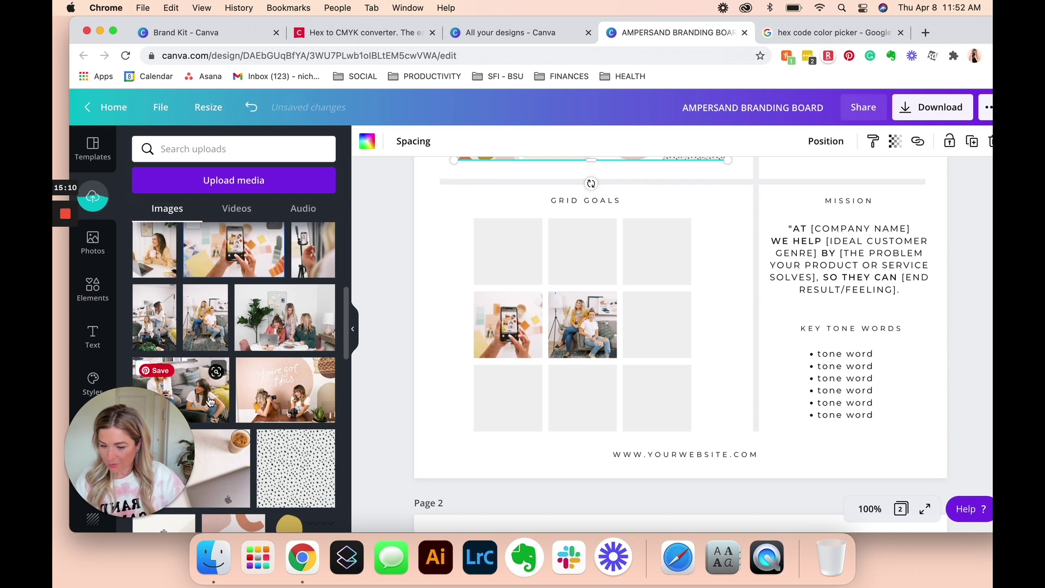
{"action": "scroll", "coordinate": [209, 401], "scroll_direction": "up", "scroll_amount": 3}
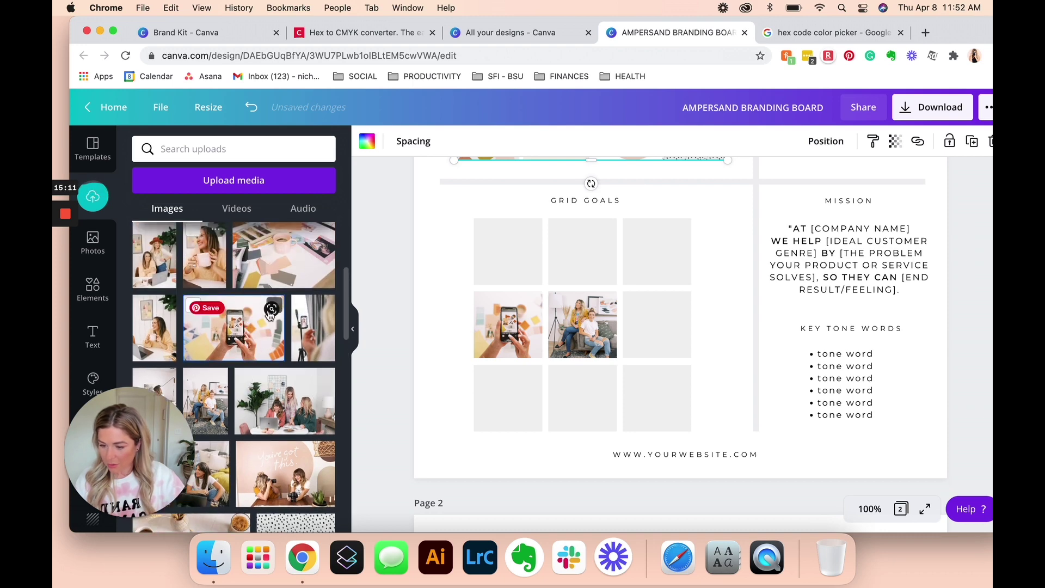
{"action": "scroll", "coordinate": [275, 320], "scroll_direction": "up", "scroll_amount": 2}
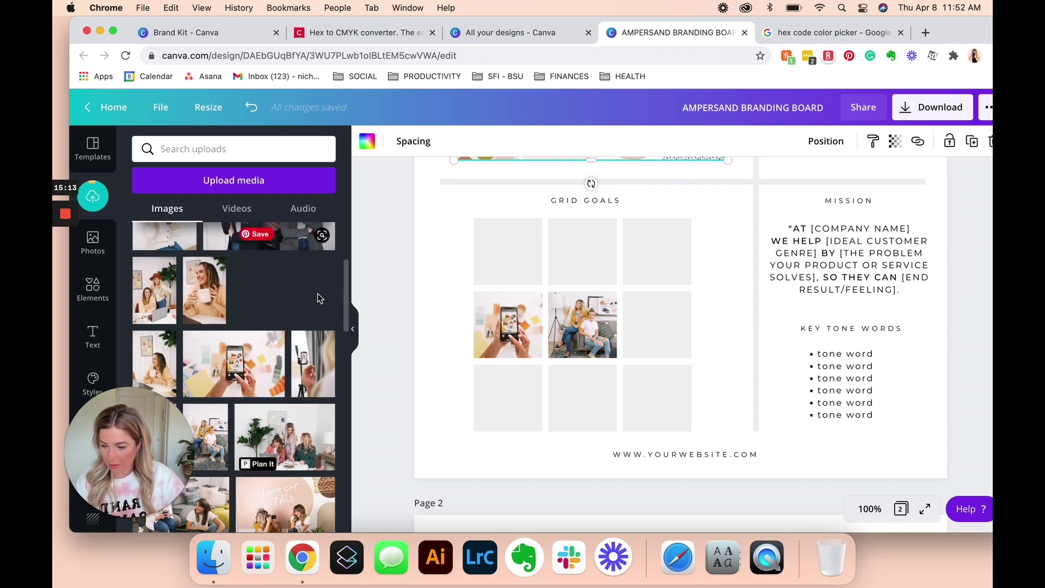
{"action": "left_click_drag", "start_coordinate": [323, 295], "coordinate": [656, 251]}
{"action": "scroll", "coordinate": [233, 355], "scroll_direction": "up", "scroll_amount": 3}
{"action": "left_click_drag", "start_coordinate": [269, 295], "coordinate": [567, 266]}
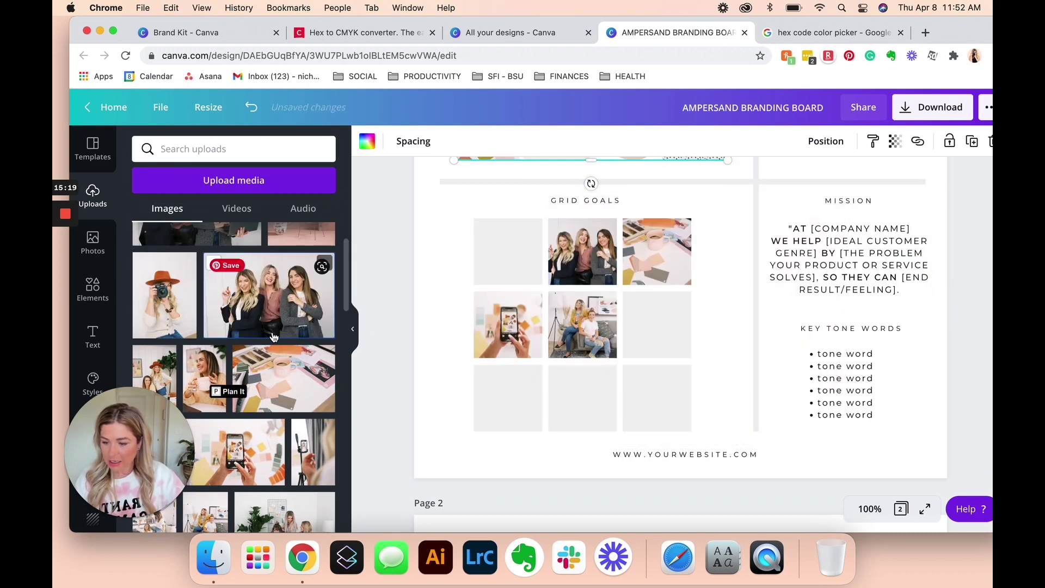
- Fill the bottom-center, middle-right and bottom-right Grid Goals frames with the orange-hat photographer, woman with a mug and pink arch photos
{"action": "left_click_drag", "start_coordinate": [173, 313], "coordinate": [605, 392]}
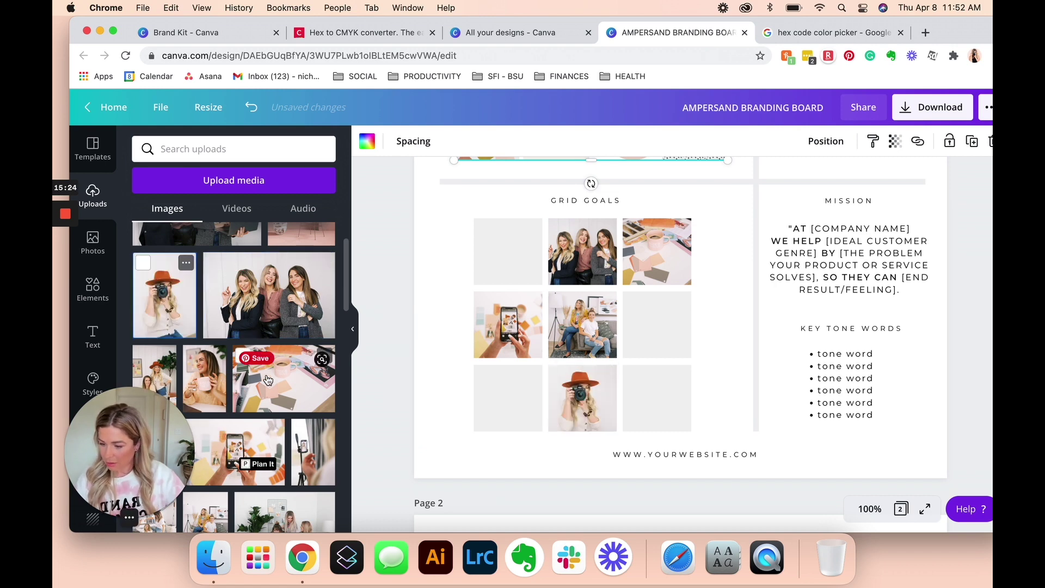
{"action": "left_click_drag", "start_coordinate": [225, 375], "coordinate": [634, 313]}
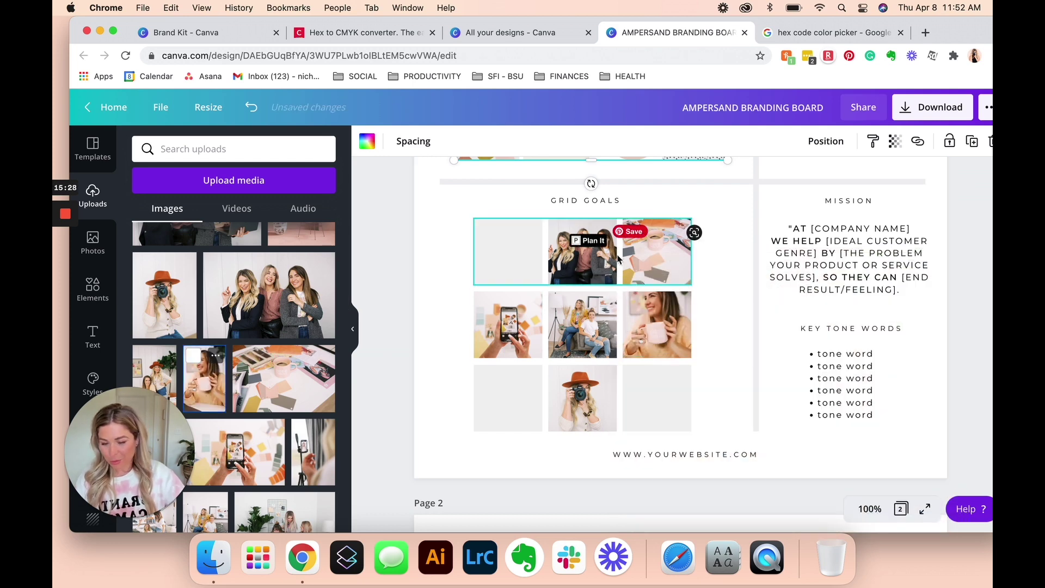
{"action": "scroll", "coordinate": [261, 342], "scroll_direction": "up", "scroll_amount": 2}
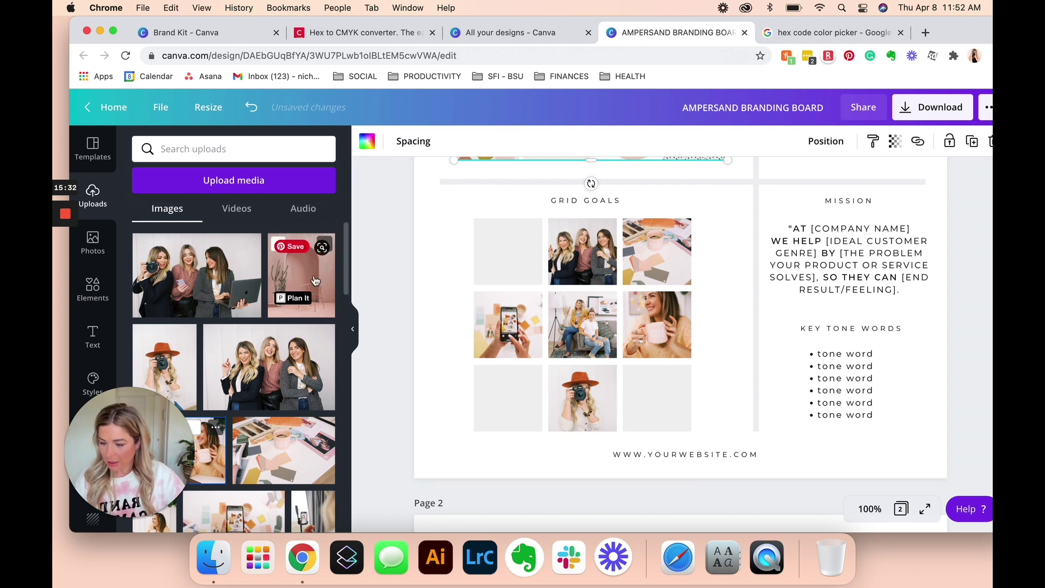
{"action": "left_click_drag", "start_coordinate": [307, 270], "coordinate": [660, 387]}
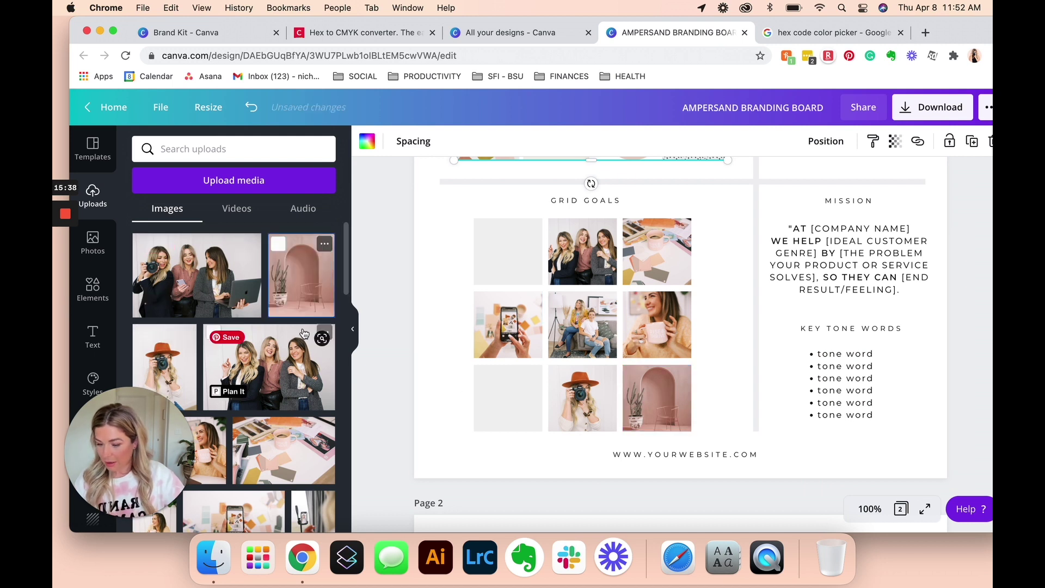
- Place the phone-on-tripod photo in the bottom-left Grid Goals frame and the "You've got this" photo in the top-left frame
{"action": "scroll", "coordinate": [303, 333], "scroll_direction": "down", "scroll_amount": 2}
{"action": "scroll", "coordinate": [303, 333], "scroll_direction": "down", "scroll_amount": 5}
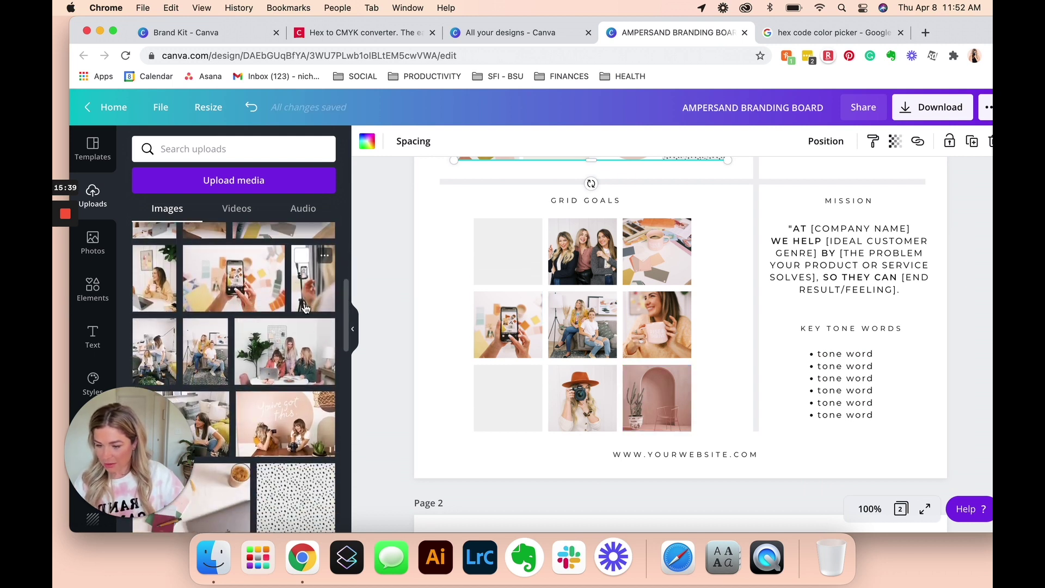
{"action": "left_click_drag", "start_coordinate": [366, 299], "coordinate": [524, 384]}
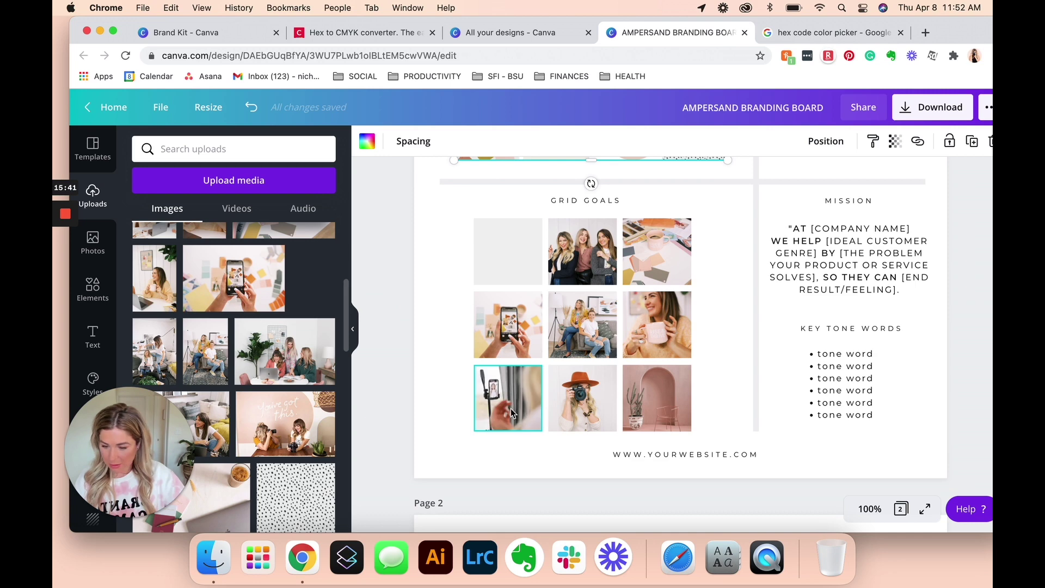
{"action": "scroll", "coordinate": [256, 327], "scroll_direction": "down", "scroll_amount": 5}
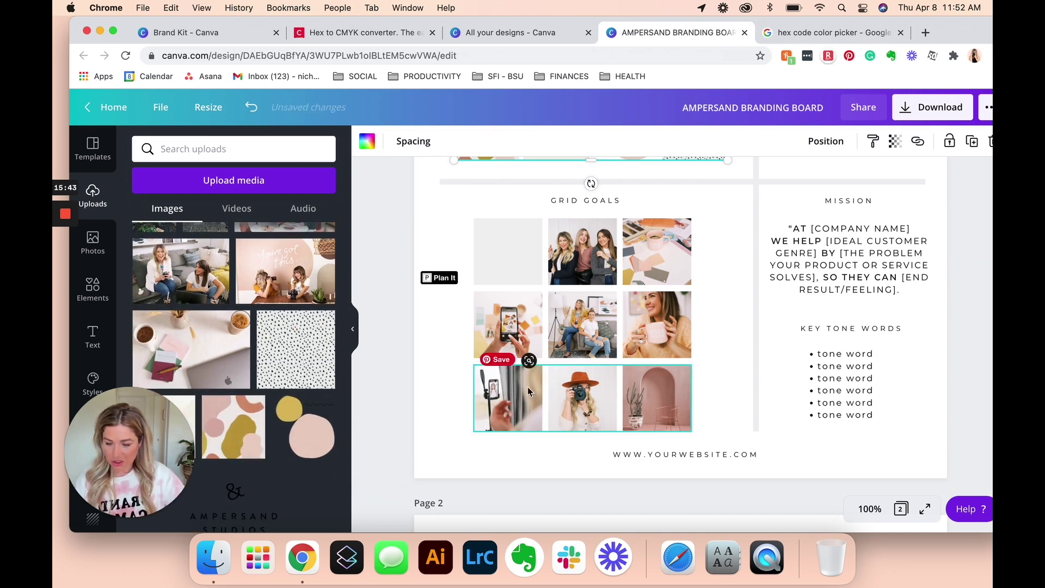
{"action": "scroll", "coordinate": [304, 295], "scroll_direction": "down", "scroll_amount": 1}
{"action": "left_click_drag", "start_coordinate": [289, 281], "coordinate": [506, 253]}
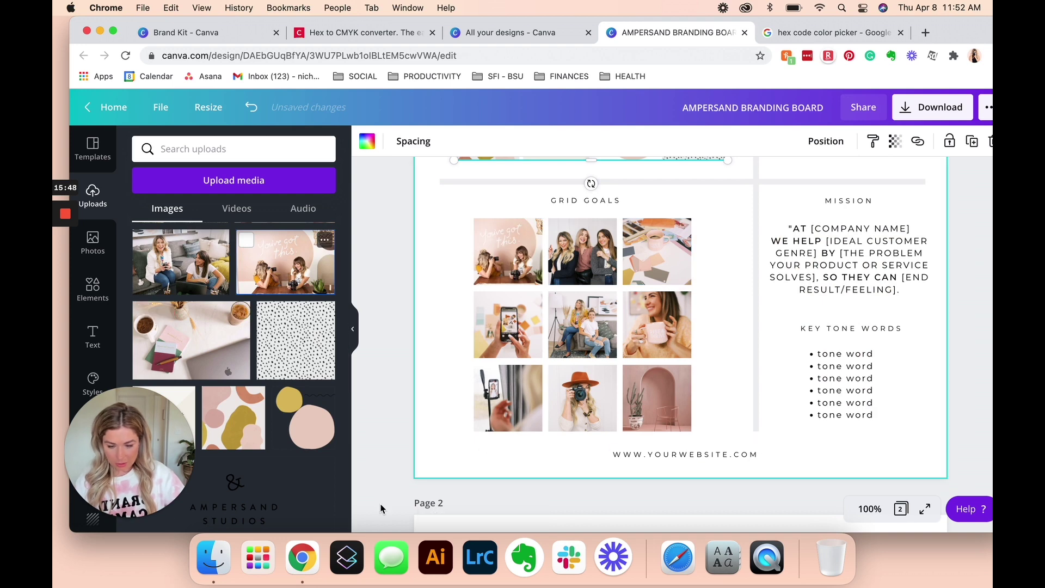
- Replace the bottom-left Grid Goals photo with the "You've got this" image and the top-left one with the desk and laptop flat lay
{"action": "left_click_drag", "start_coordinate": [307, 285], "coordinate": [487, 403]}
{"action": "scroll", "coordinate": [227, 317], "scroll_direction": "up", "scroll_amount": 1}
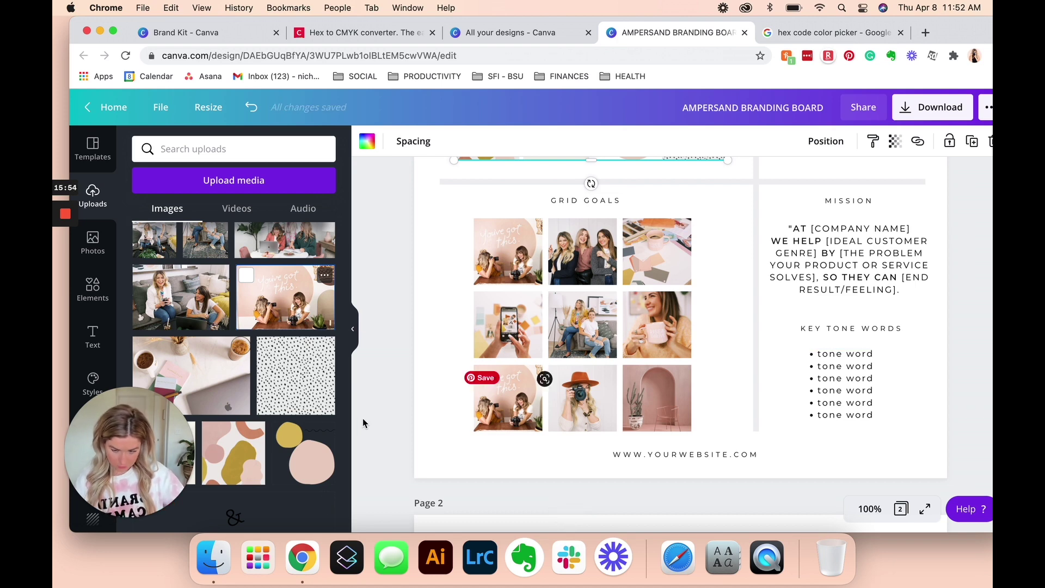
{"action": "left_click_drag", "start_coordinate": [190, 376], "coordinate": [520, 254]}
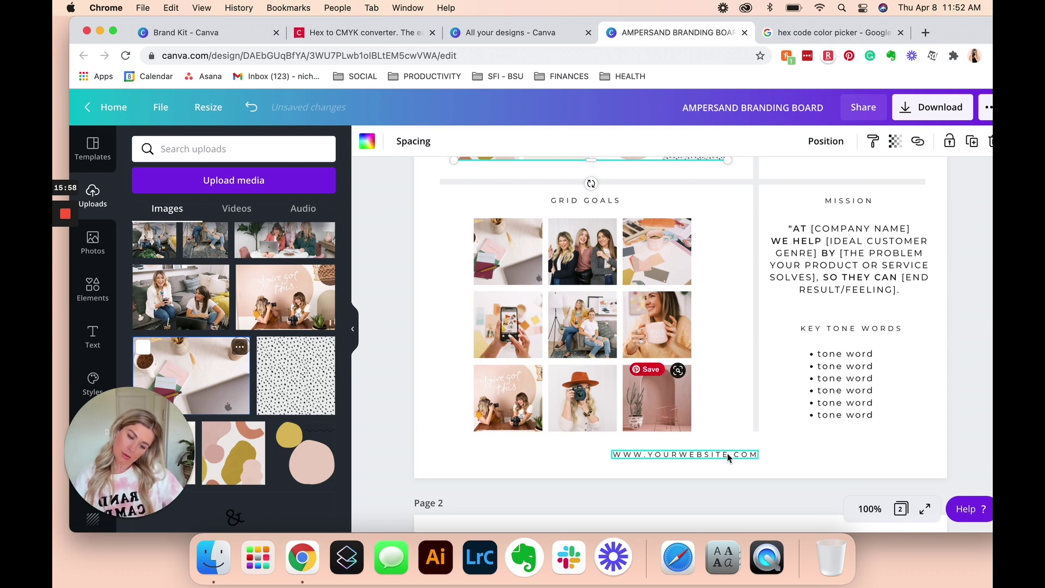
{"action": "left_click_drag", "start_coordinate": [180, 378], "coordinate": [185, 348]}
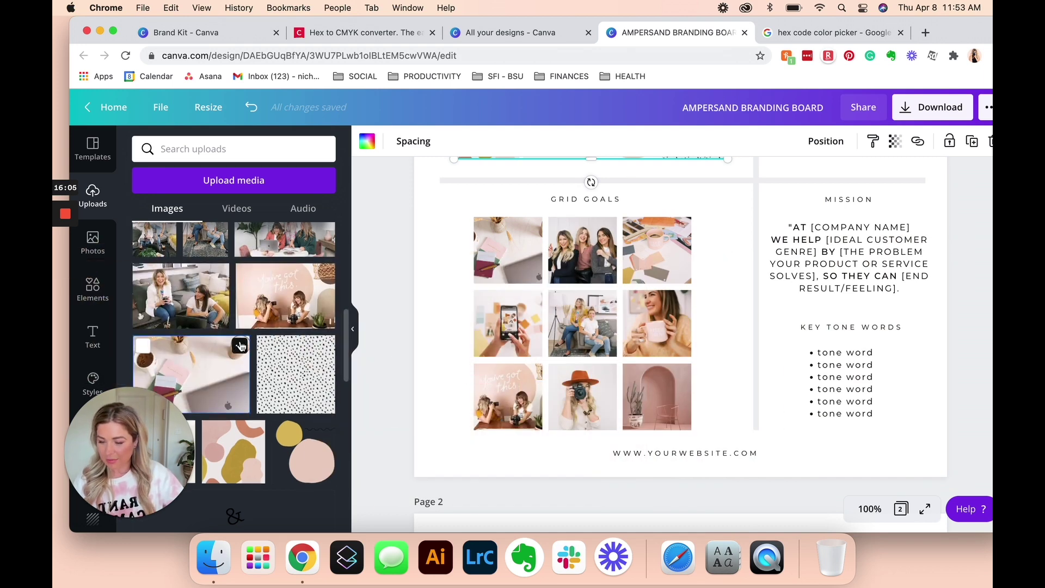
- Replace the top-left Grid Goals photo with the three women working at a table beside a plant
{"action": "scroll", "coordinate": [298, 369], "scroll_direction": "up", "scroll_amount": 5}
{"action": "left_click_drag", "start_coordinate": [297, 369], "coordinate": [509, 248]}
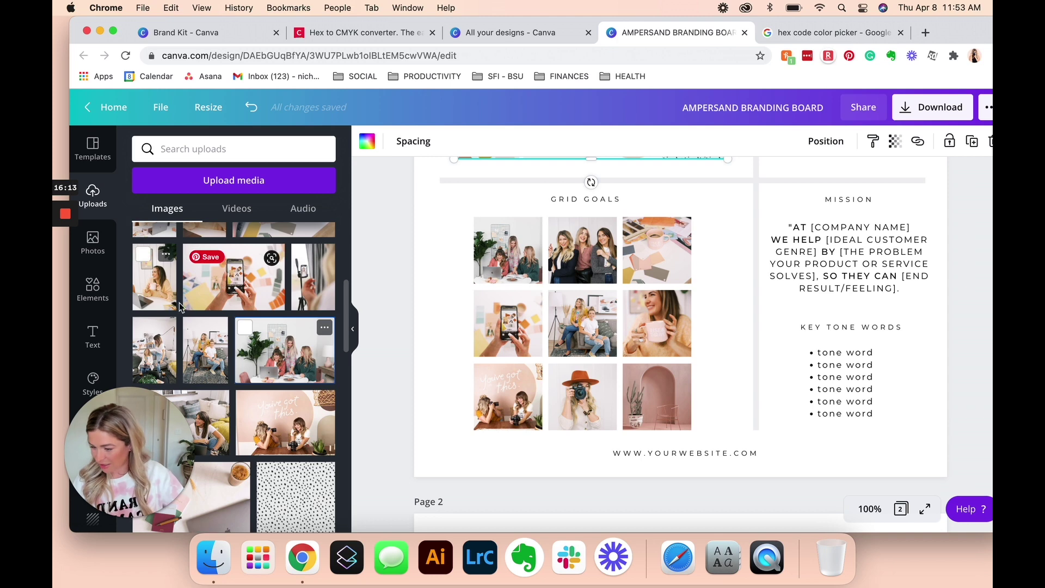
{"action": "scroll", "coordinate": [226, 297], "scroll_direction": "up", "scroll_amount": 3}
{"action": "scroll", "coordinate": [227, 309], "scroll_direction": "up", "scroll_amount": 2}
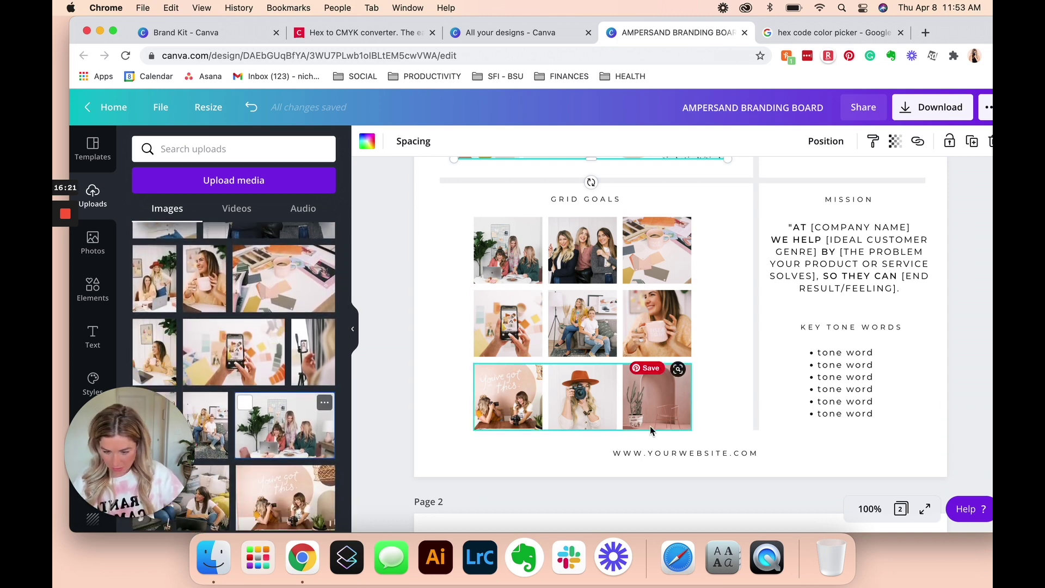
- Replace the top-center, middle-right and top-right Grid Goals photos with the desk flat lay, color swatches and woman in a yellow sweater
{"action": "scroll", "coordinate": [280, 425], "scroll_direction": "down", "scroll_amount": 3}
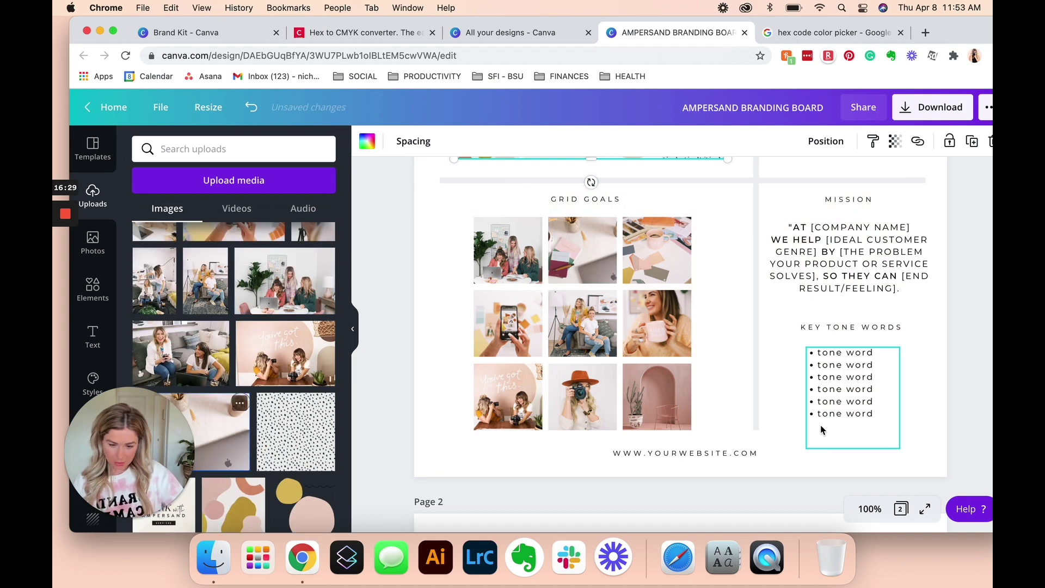
{"action": "scroll", "coordinate": [253, 401], "scroll_direction": "up", "scroll_amount": 3}
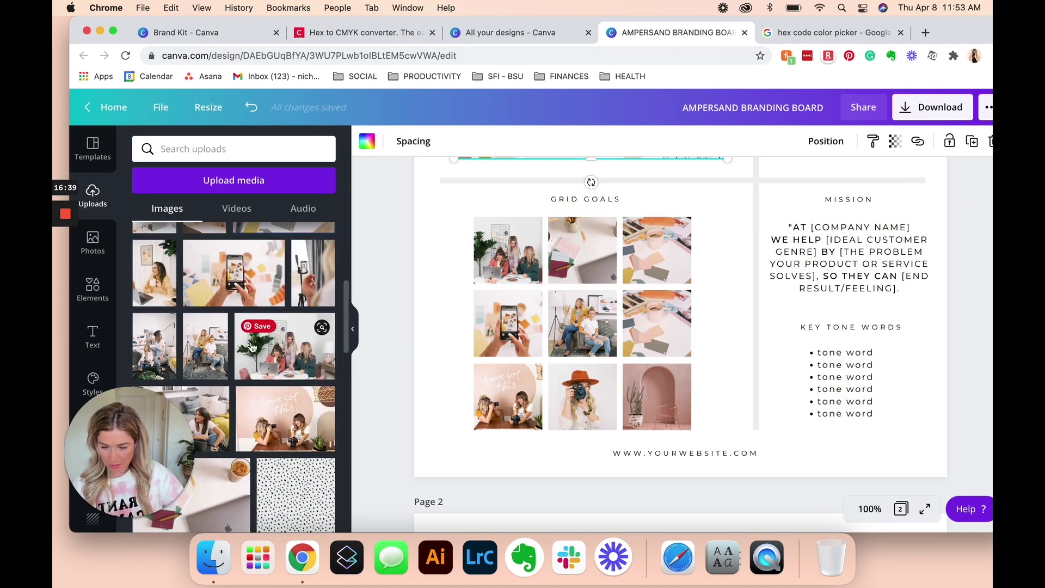
{"action": "scroll", "coordinate": [234, 305], "scroll_direction": "up", "scroll_amount": 1}
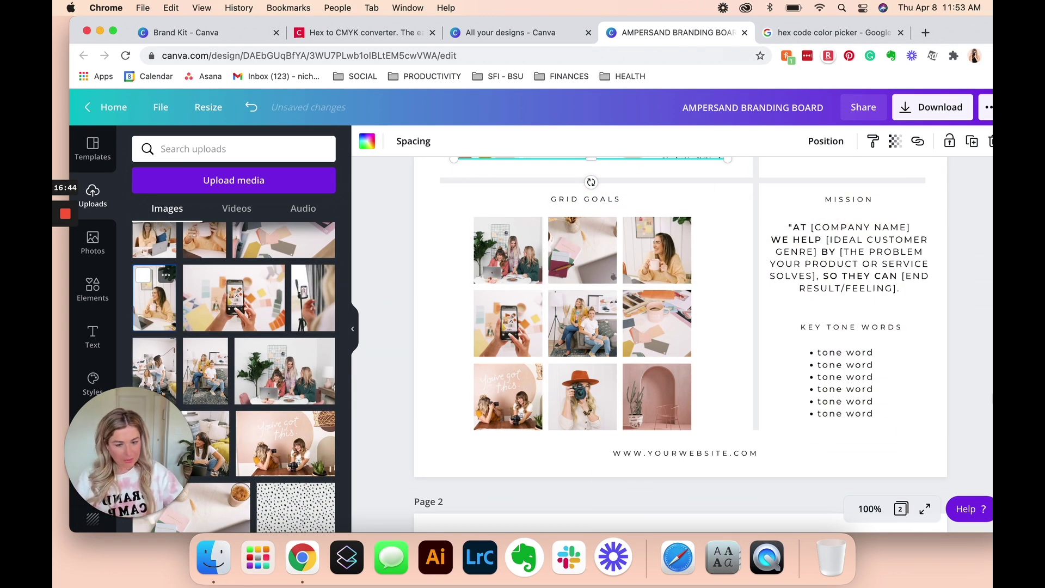
- Change the first two "FONT NAME" labels to "BRANDON BOLD" and "BRANDON MEDIUM"
{"action": "scroll", "coordinate": [816, 296], "scroll_direction": "up", "scroll_amount": 4}
{"action": "scroll", "coordinate": [817, 299], "scroll_direction": "up", "scroll_amount": 2}
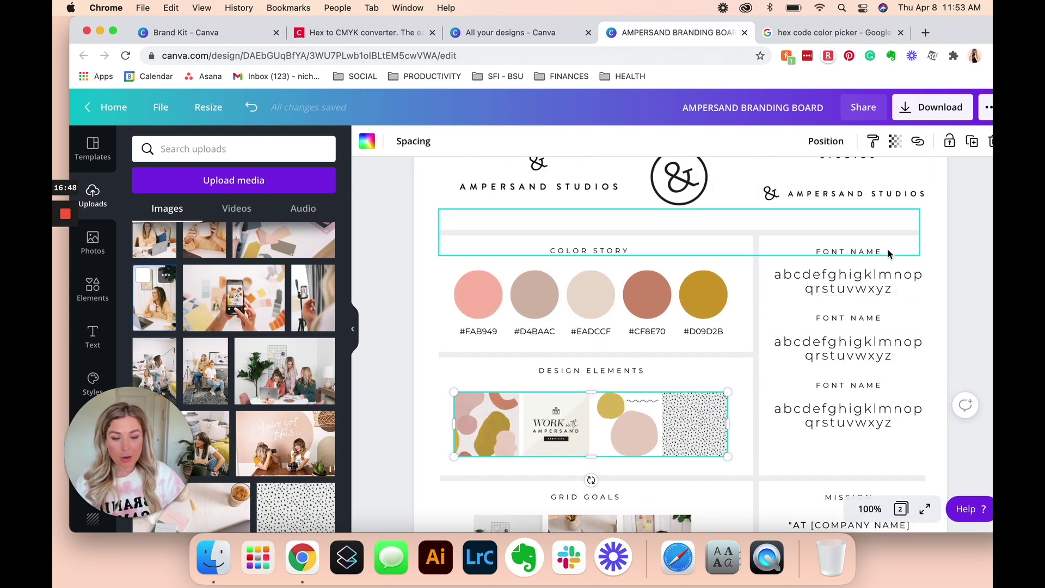
{"action": "scroll", "coordinate": [894, 406], "scroll_direction": "up", "scroll_amount": 2}
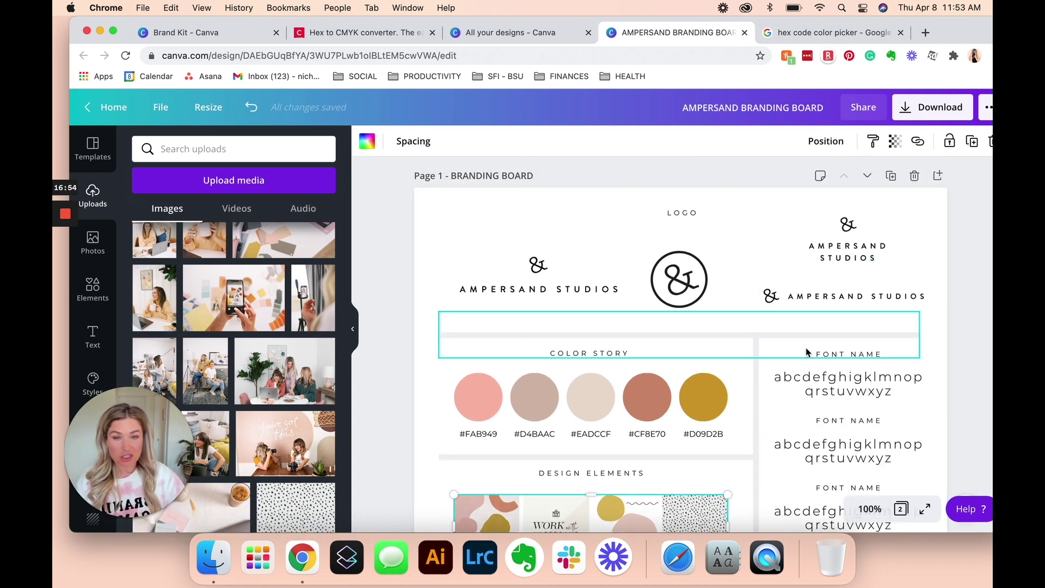
{"action": "scroll", "coordinate": [887, 370], "scroll_direction": "down", "scroll_amount": 3}
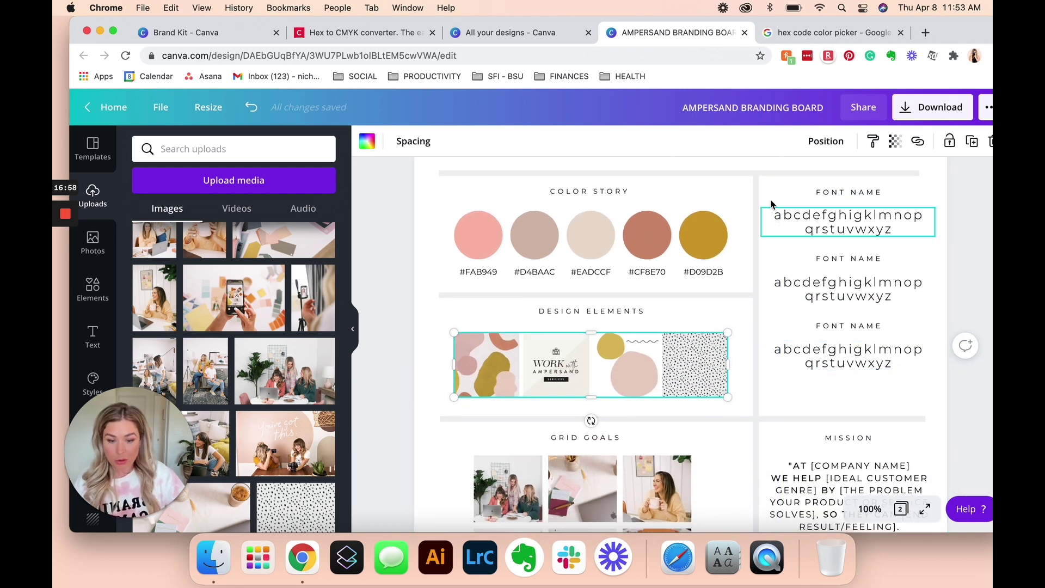
{"action": "left_click", "coordinate": [855, 195]}
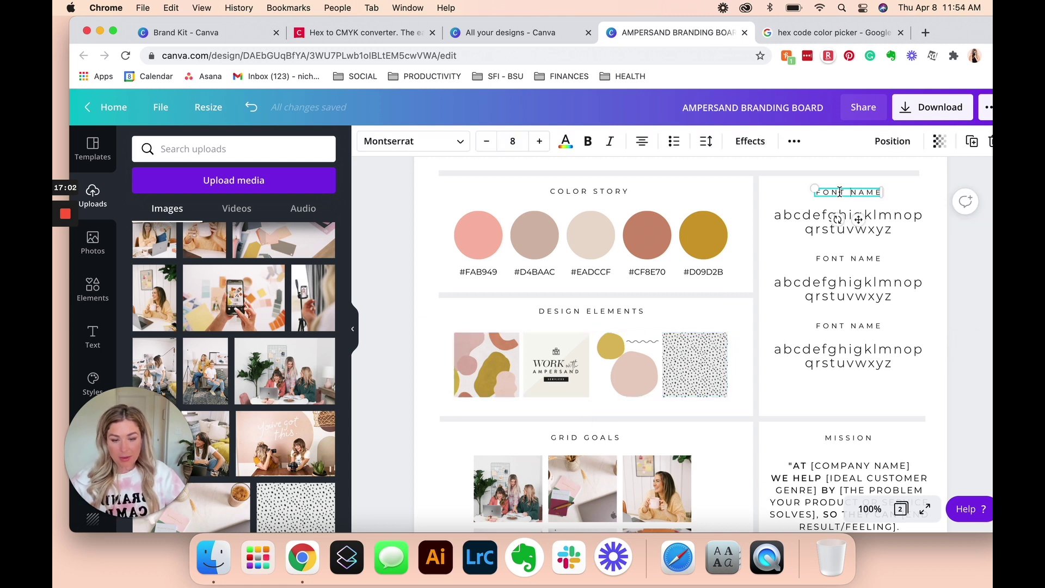
{"action": "key", "text": "BackSpace"}
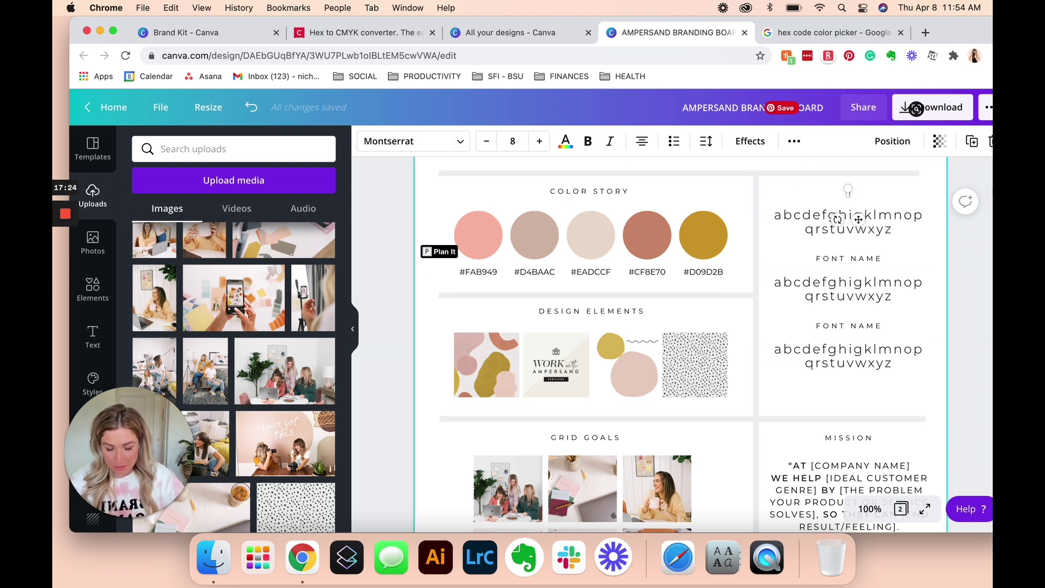
{"action": "type", "text": "N ME"}
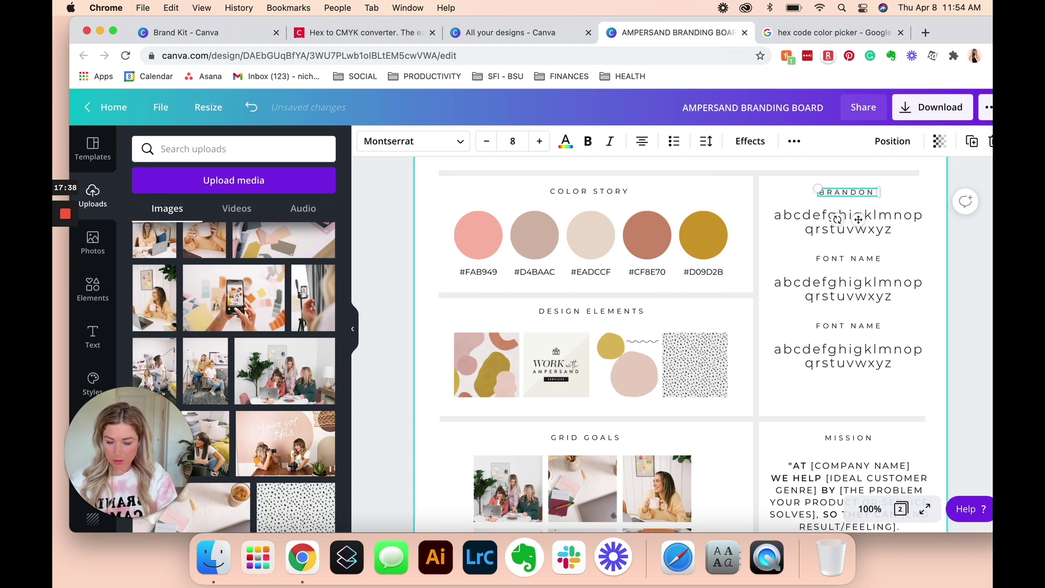
{"action": "left_click", "coordinate": [866, 261]}
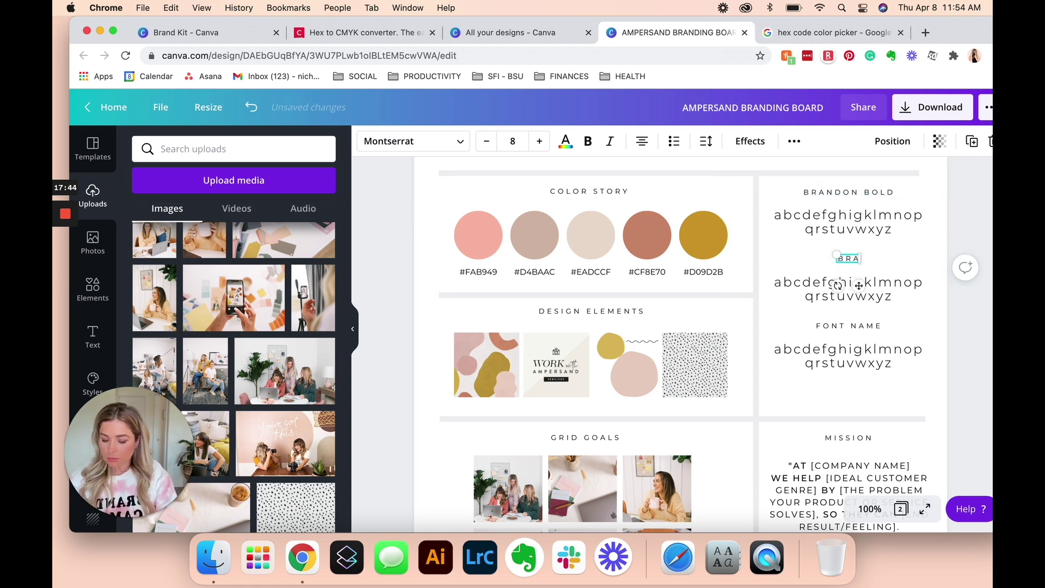
- Rename the three font labels, in order, as "BRANDON GROTESQUE", "ENCORPADA" and "SANTORINI"
{"action": "left_click", "coordinate": [881, 192]}
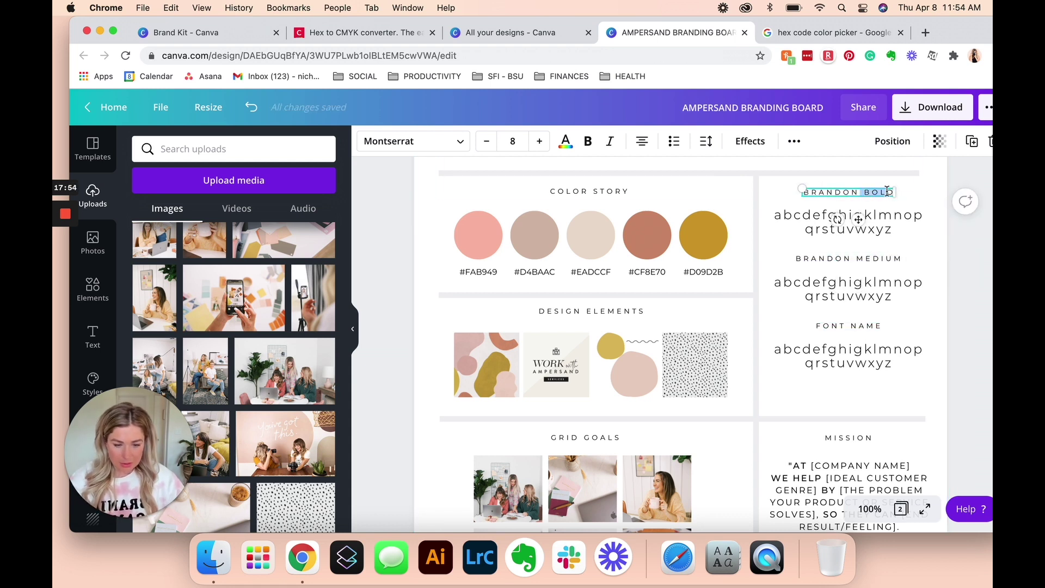
{"action": "type", "text": "QUE"}
{"action": "double_click", "coordinate": [847, 258]}
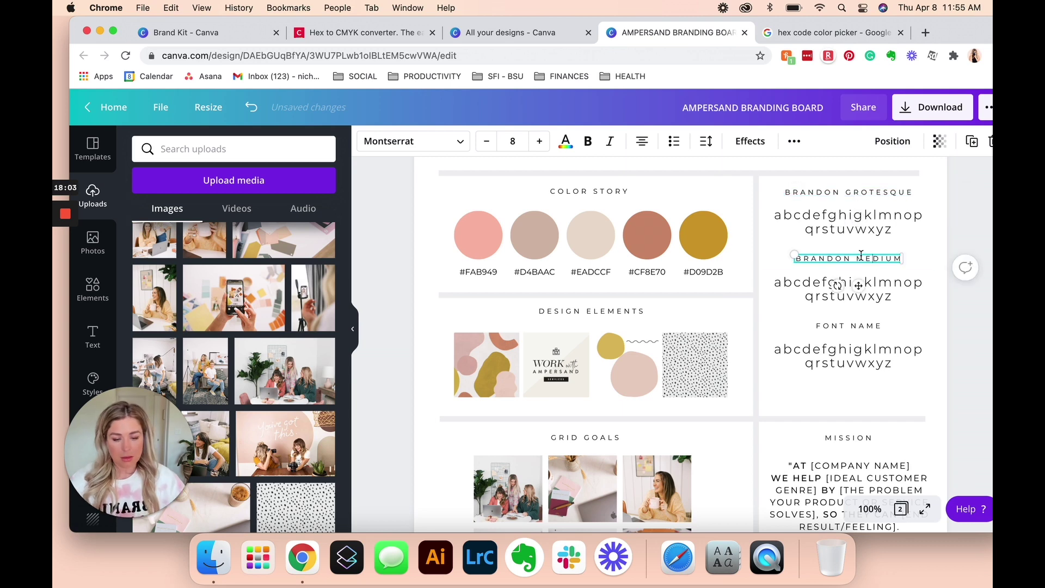
{"action": "key", "text": "BackSpace"}
{"action": "double_click", "coordinate": [861, 325]}
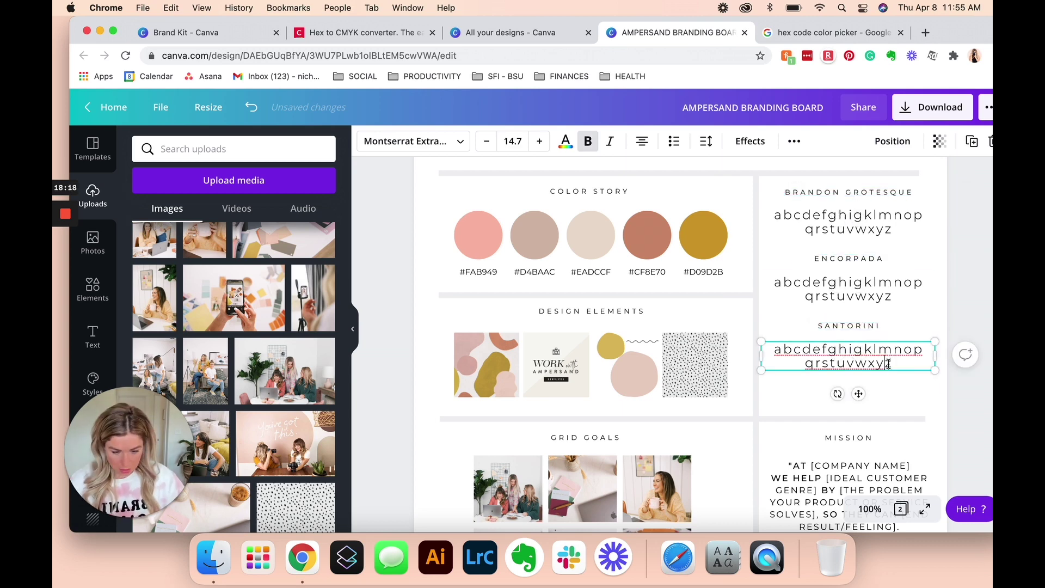
- Set the Santorini sample alphabet to the Santorini Regular font and the Encorpada sample to uppercase Encorpada Classic in its extra-light style
{"action": "key", "text": "super+a"}
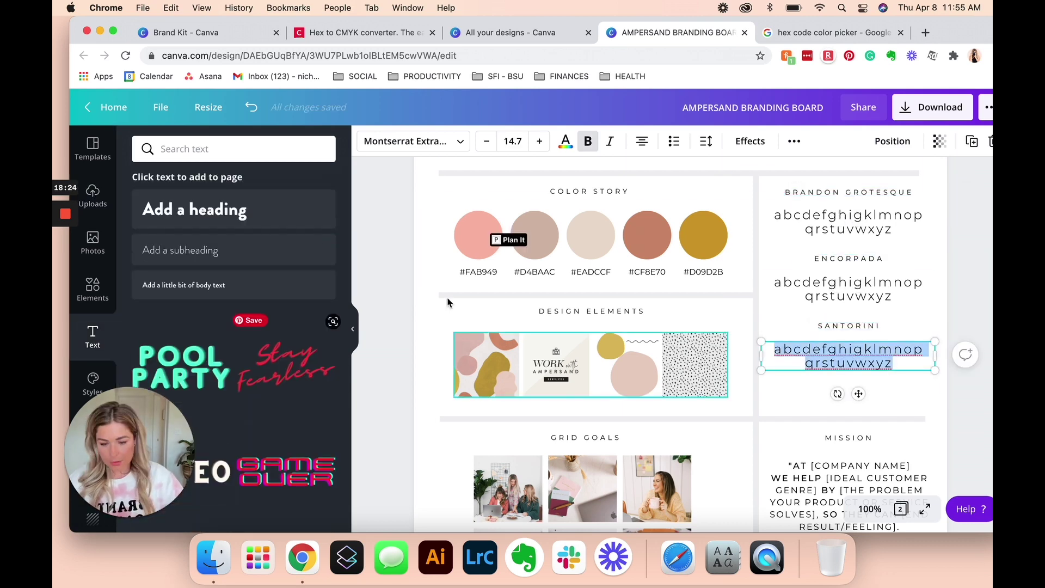
{"action": "left_click", "coordinate": [413, 141]}
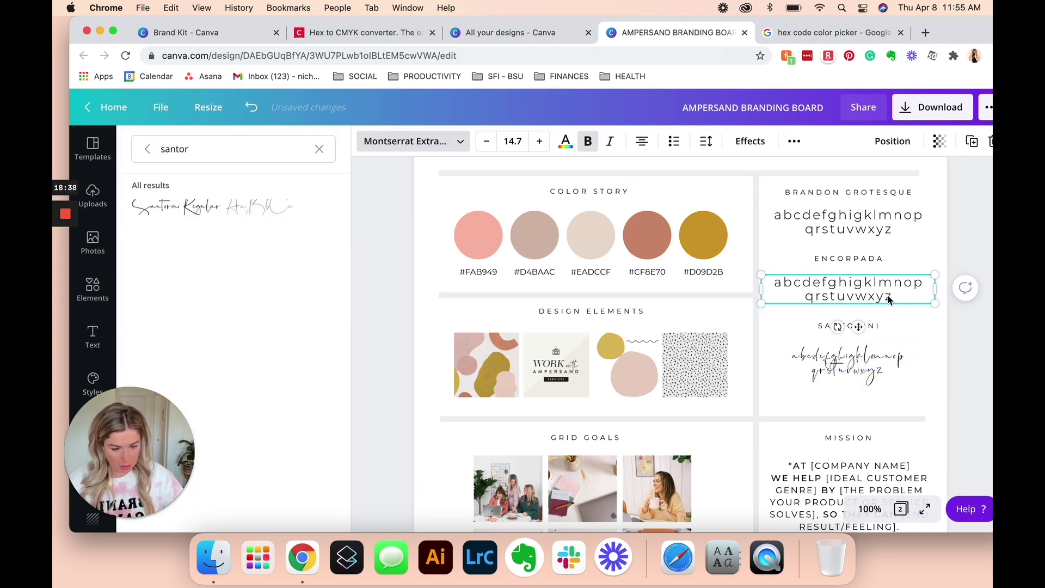
{"action": "key", "text": "super+a"}
{"action": "triple_click", "coordinate": [256, 145]}
{"action": "type", "text": "encorp"}
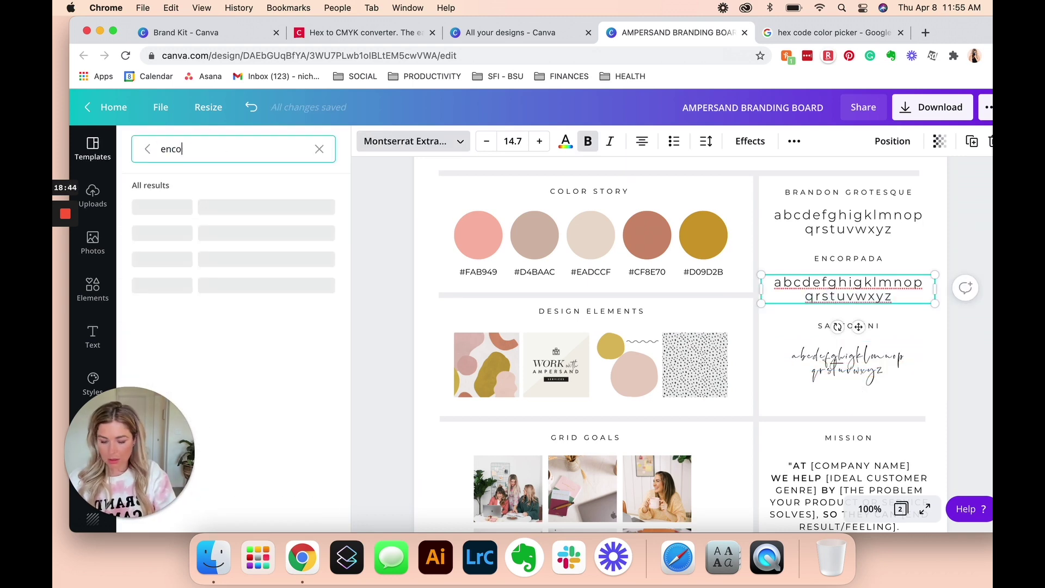
{"action": "left_click", "coordinate": [231, 241]}
{"action": "left_click", "coordinate": [801, 142]}
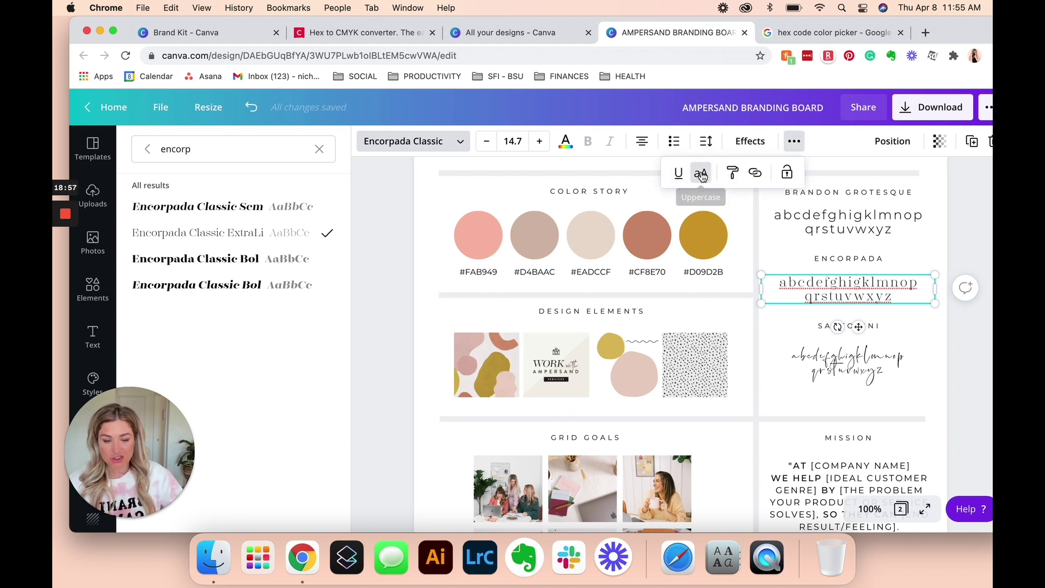
{"action": "left_click", "coordinate": [701, 173]}
- Set the sample alphabet under Brandon Grotesque to Brandon Grotesque Medium in uppercase and shrink it to size 13.4 to fit its column
{"action": "left_click", "coordinate": [882, 230]}
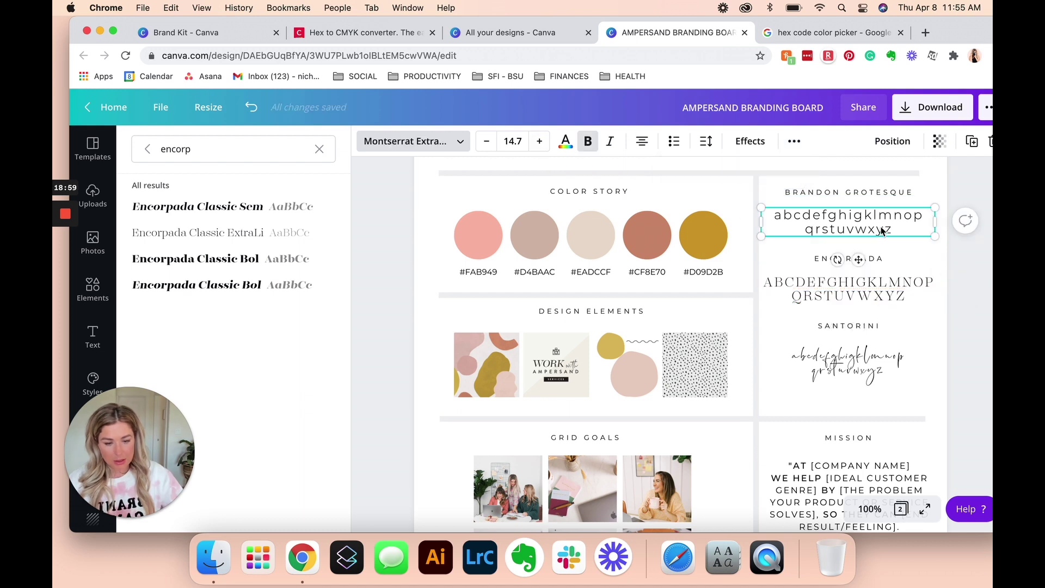
{"action": "double_click", "coordinate": [882, 231]}
{"action": "key", "text": "super+a"}
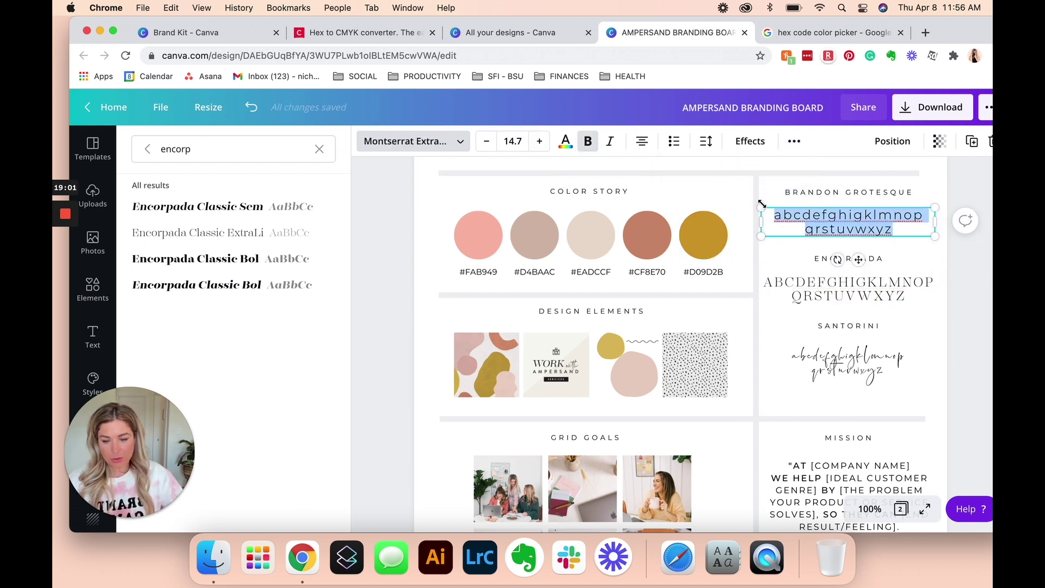
{"action": "double_click", "coordinate": [187, 146]}
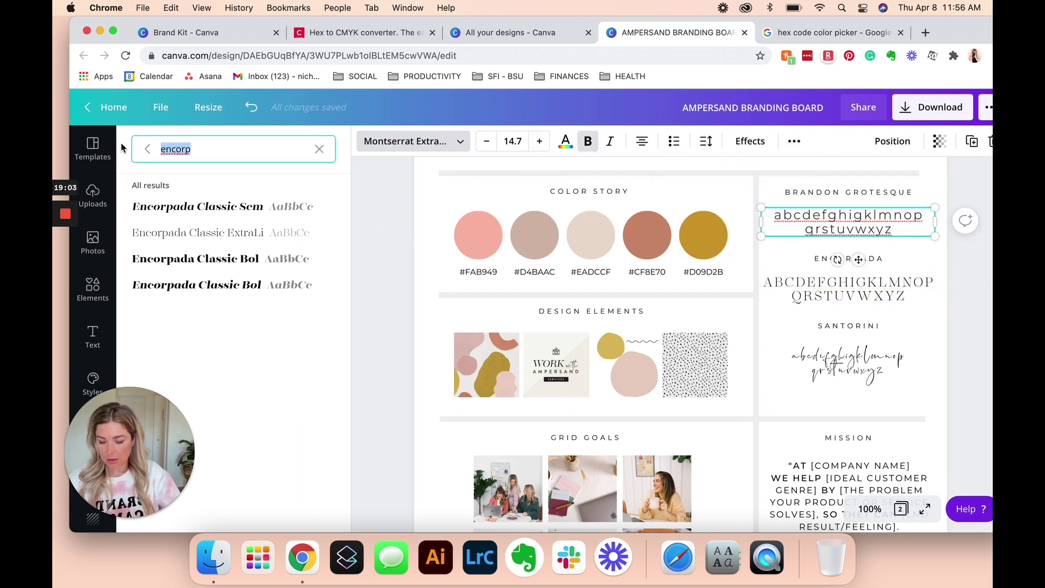
{"action": "type", "text": "brandon"}
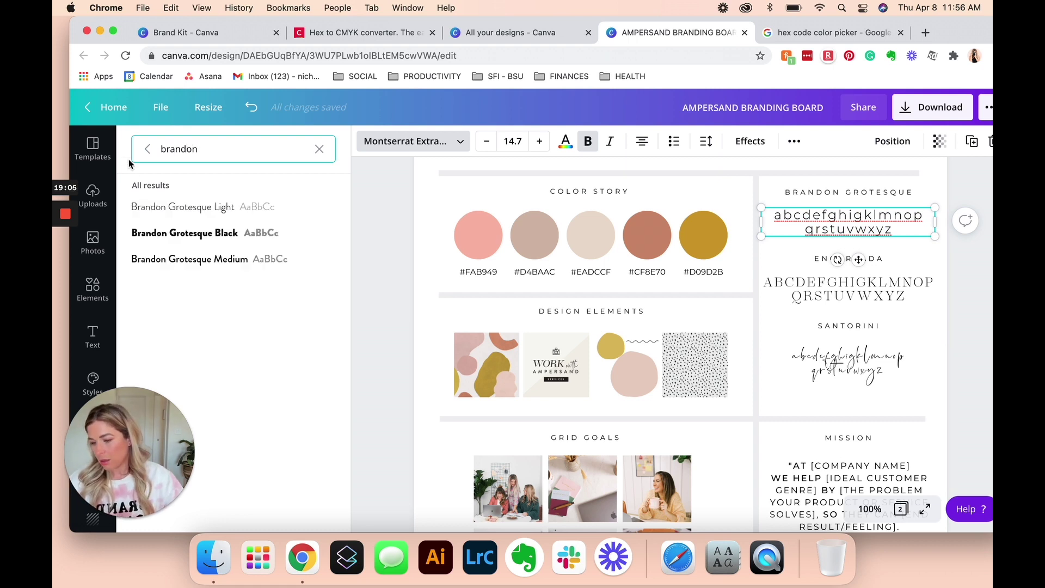
{"action": "left_click", "coordinate": [296, 257]}
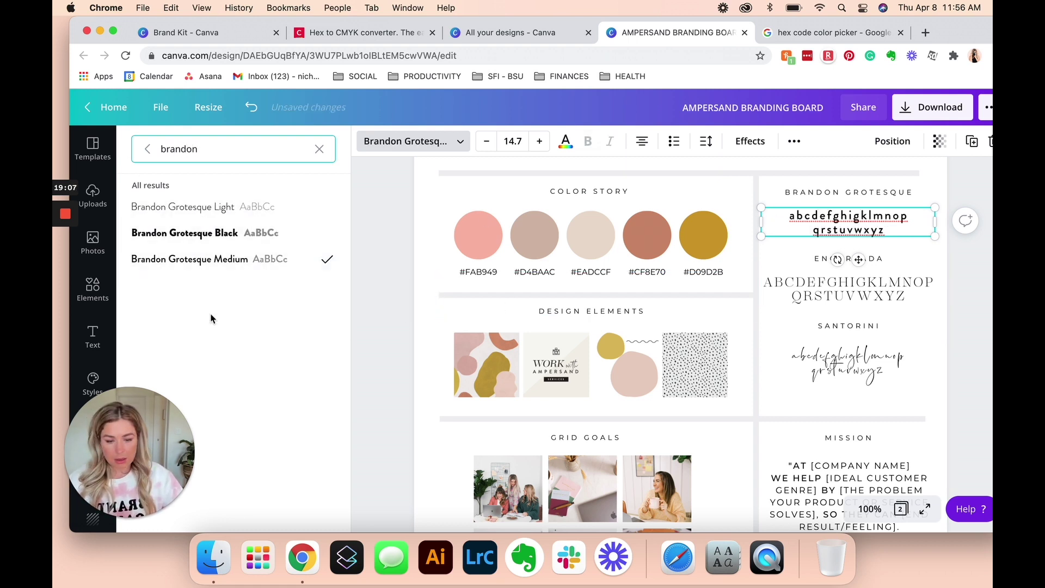
{"action": "left_click", "coordinate": [795, 142]}
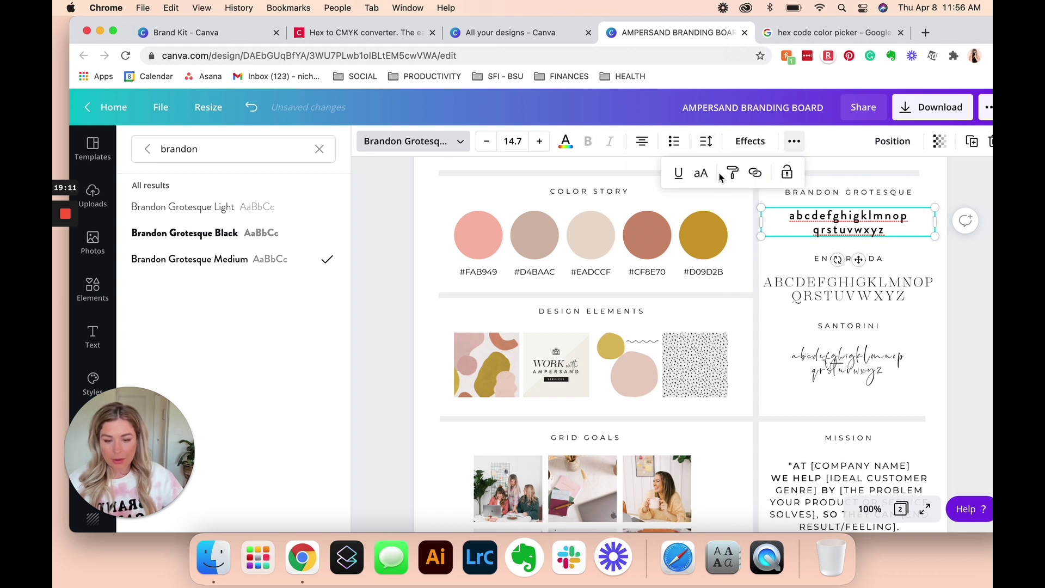
{"action": "left_click", "coordinate": [700, 173]}
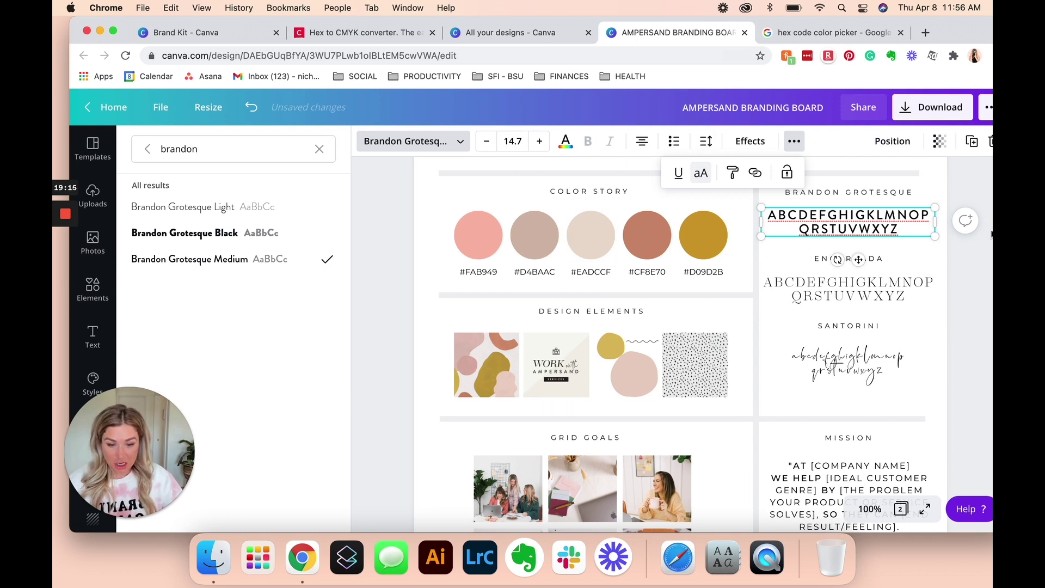
{"action": "left_click_drag", "start_coordinate": [935, 239], "coordinate": [919, 234]}
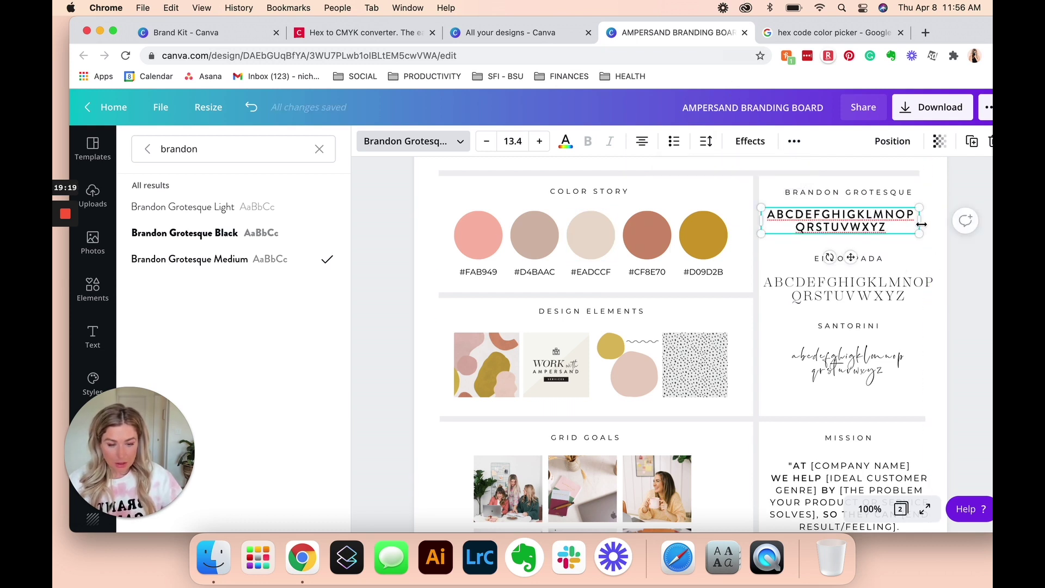
{"action": "mouse_move", "coordinate": [902, 239]}
{"action": "left_mouse_down"}
{"action": "mouse_move", "coordinate": [914, 235]}
{"action": "mouse_move", "coordinate": [908, 228]}
{"action": "left_mouse_up"}
- Replace the first two placeholders under Key Tone Words with "fun" and "professional"
{"action": "scroll", "coordinate": [906, 227], "scroll_direction": "down", "scroll_amount": 5}
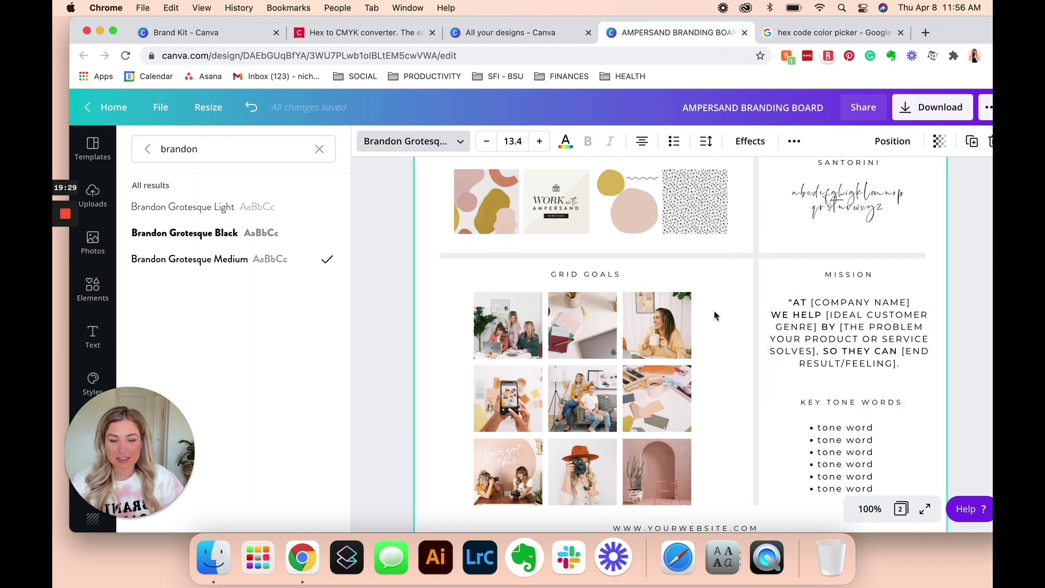
{"action": "scroll", "coordinate": [714, 311], "scroll_direction": "down", "scroll_amount": 3}
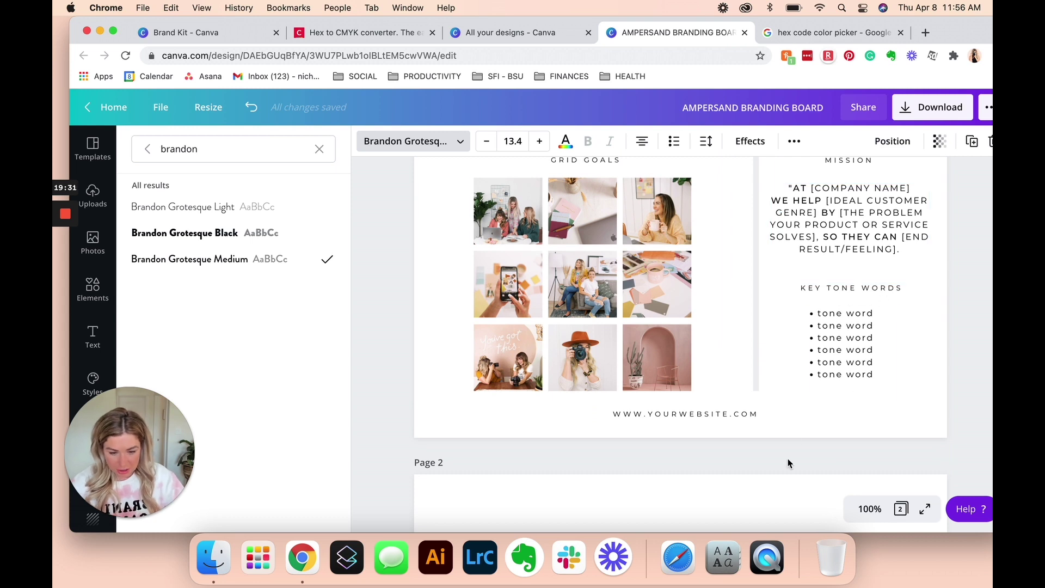
{"action": "left_click", "coordinate": [867, 380]}
{"action": "left_click", "coordinate": [867, 376]}
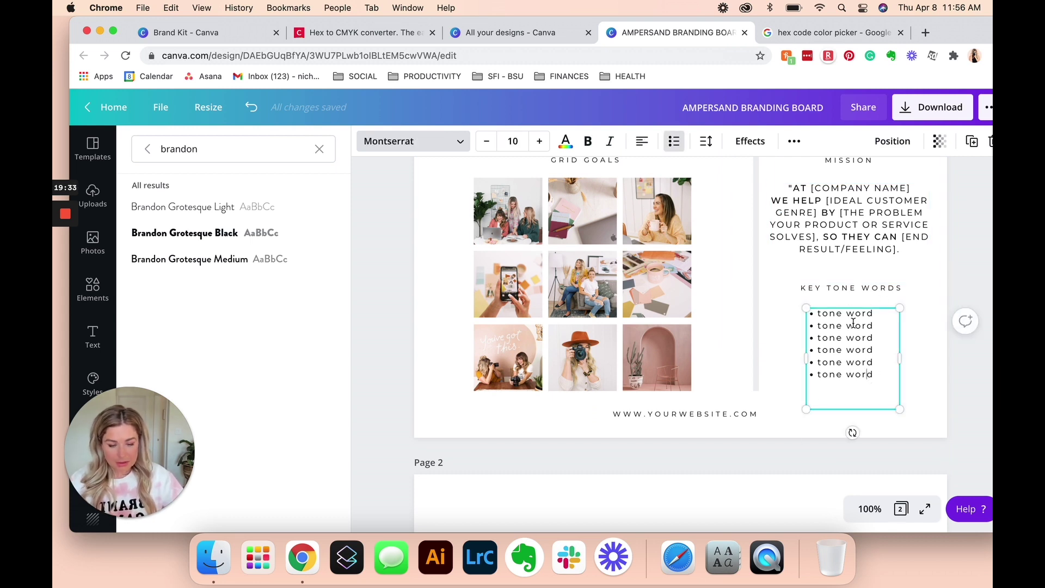
{"action": "left_click_drag", "start_coordinate": [873, 314], "coordinate": [813, 314]}
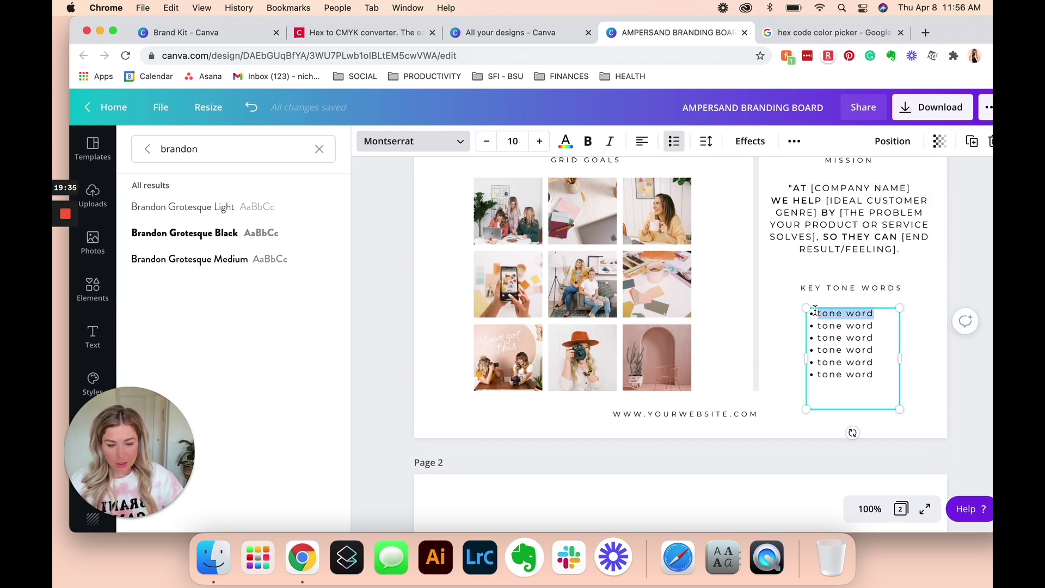
{"action": "key", "text": "BackSpace"}
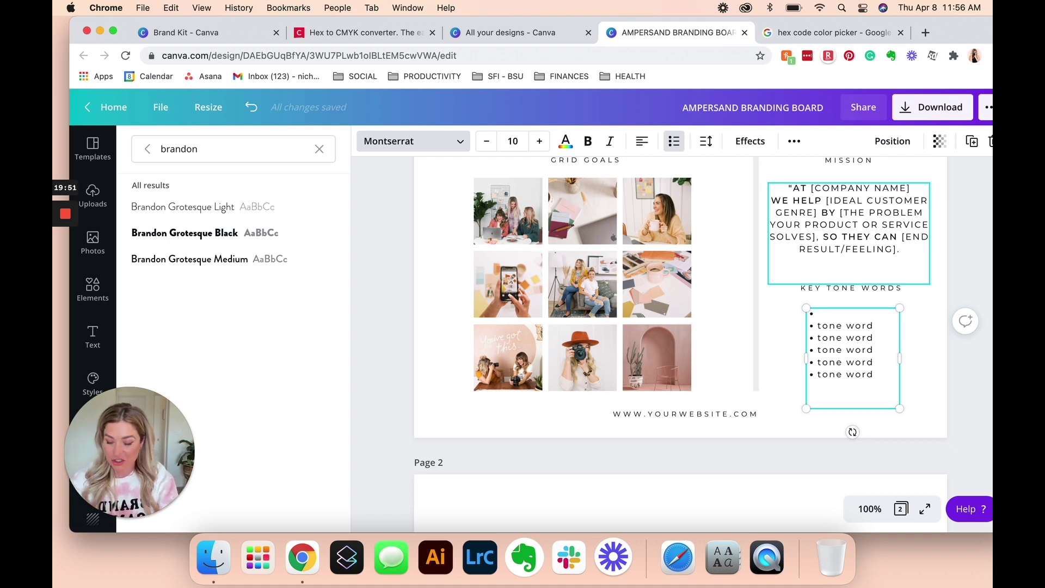
{"action": "type", "text": "fun"}
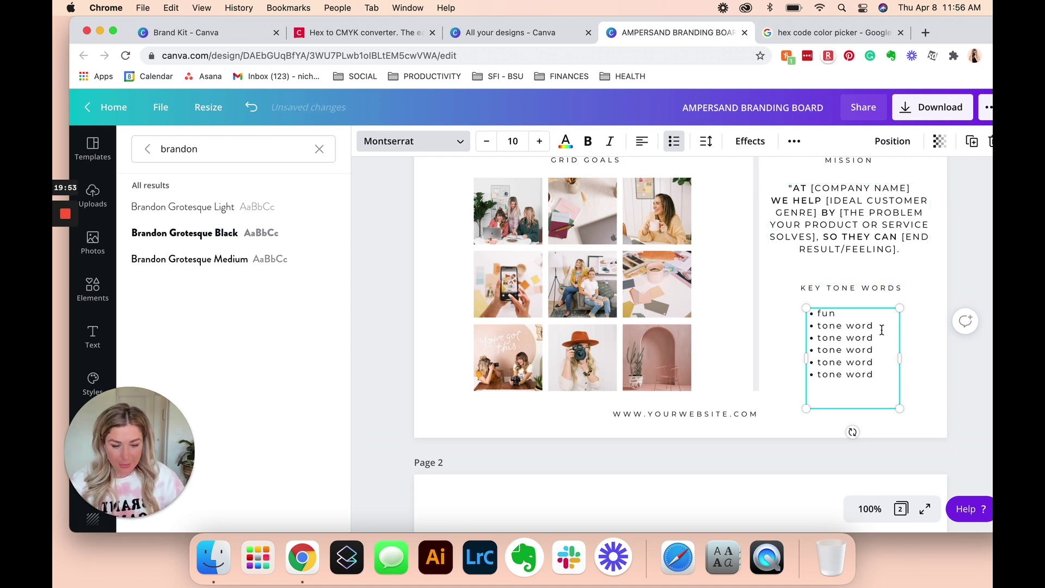
{"action": "left_click_drag", "start_coordinate": [873, 326], "coordinate": [817, 324]}
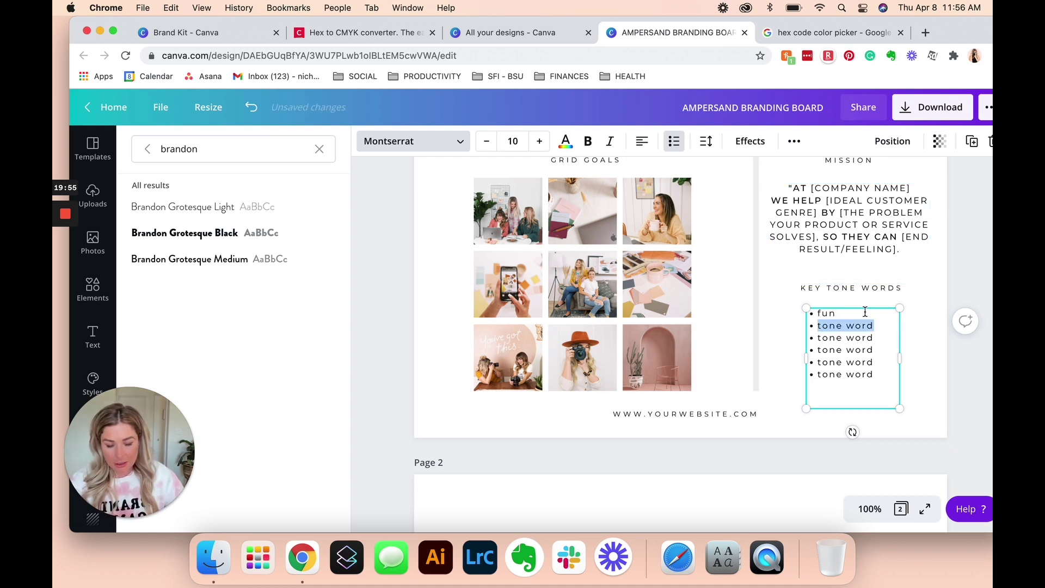
{"action": "key", "text": "BackSpace"}
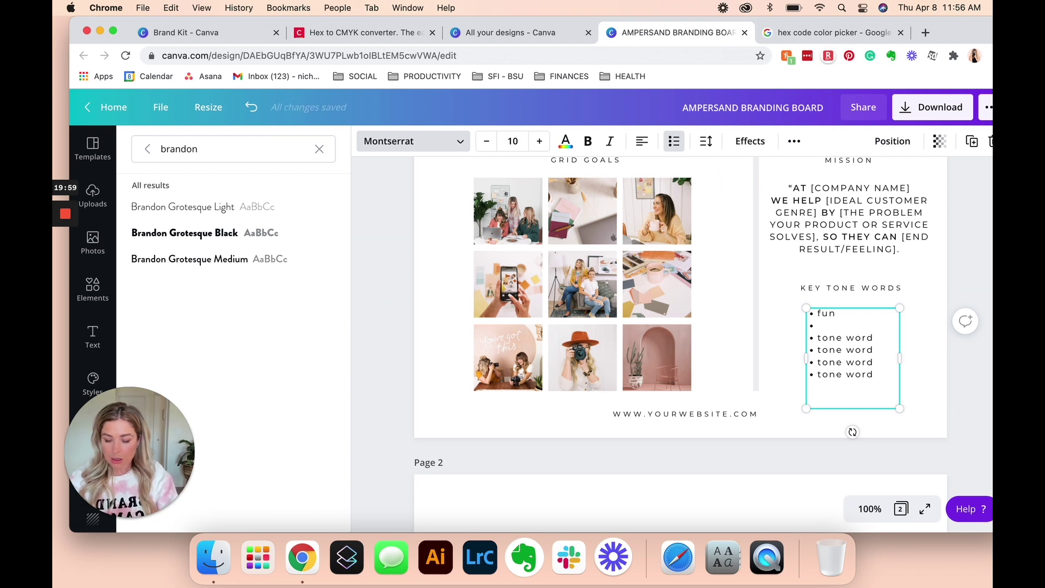
{"action": "type", "text": "professional"}
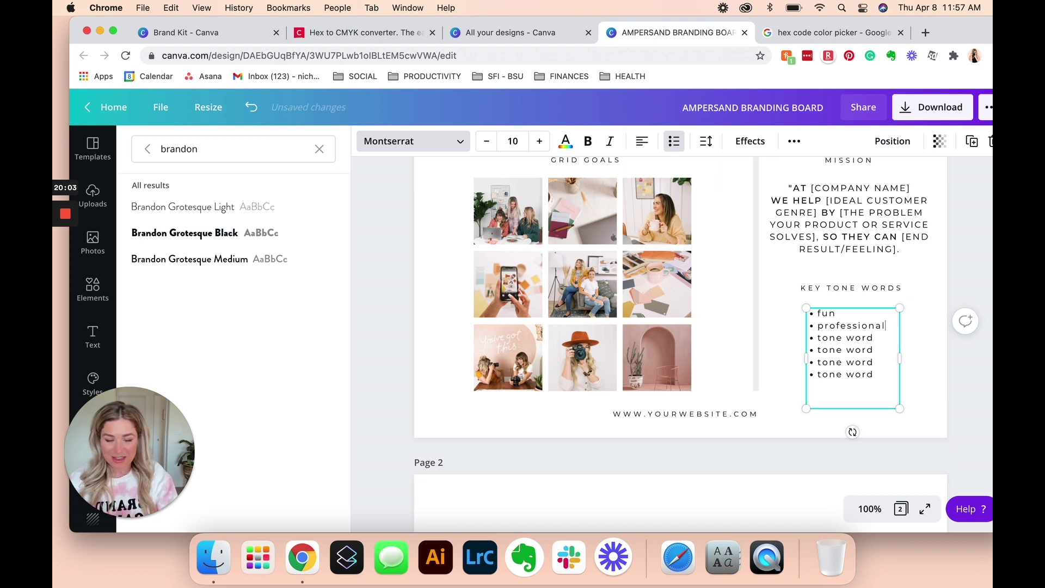
- Replace the third and fourth tone word placeholders with "energetic" and "creative"
{"action": "mouse_move", "coordinate": [874, 336]}
{"action": "left_mouse_down"}
{"action": "mouse_move", "coordinate": [818, 336]}
{"action": "mouse_move", "coordinate": [881, 336]}
{"action": "left_mouse_up"}
{"action": "left_click", "coordinate": [819, 336]}
{"action": "key", "text": "BackSpace"}
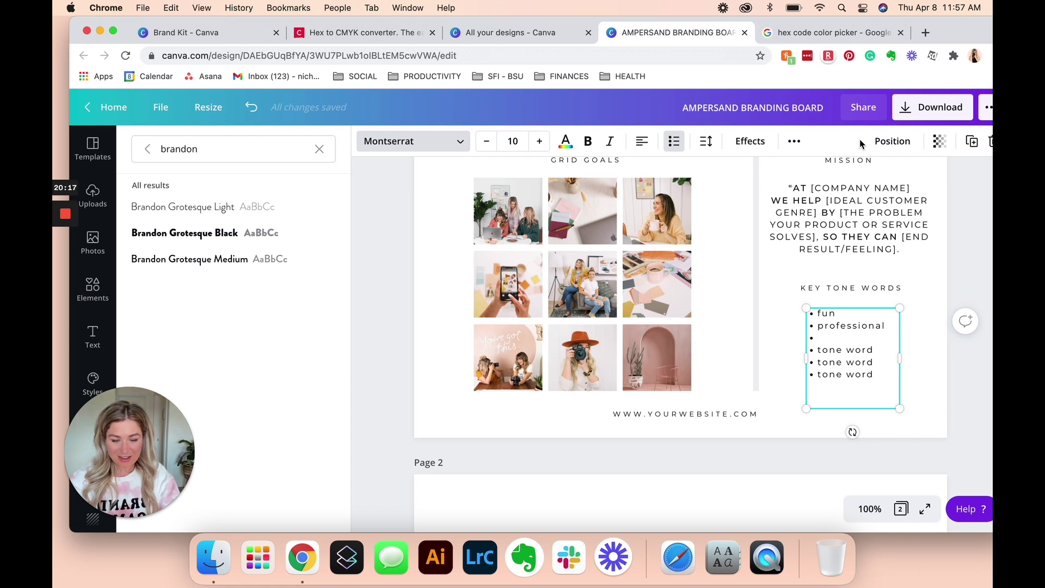
{"action": "type", "text": "energetic"}
{"action": "key", "text": "Down"}
{"action": "key", "text": "shift+Home"}
{"action": "key", "text": "BackSpace"}
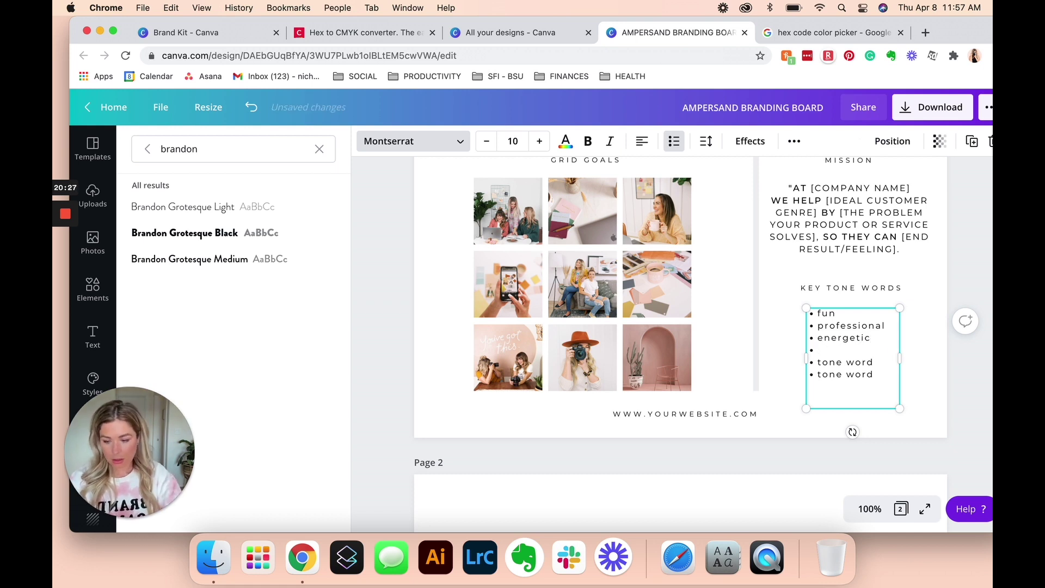
{"action": "type", "text": "creative"}
- Replace the fifth entry in the Key Tone Words list with "down to earth"
{"action": "key", "text": "Down"}
{"action": "key", "text": "shift+Home"}
{"action": "key", "text": "BackSpace"}
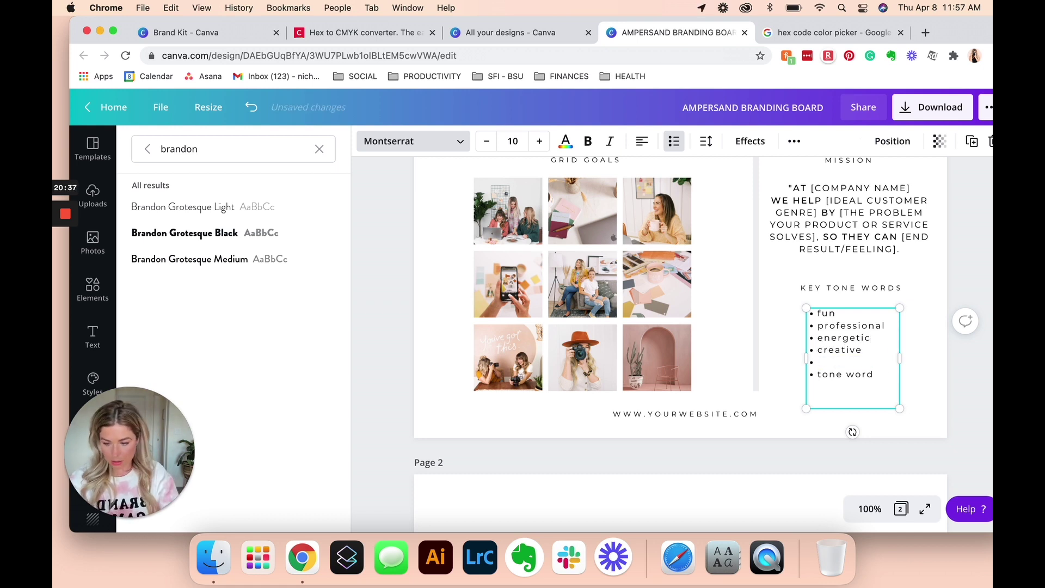
{"action": "type", "text": "relatable"}
{"action": "key", "text": "Down"}
{"action": "key", "text": "shift+Home"}
{"action": "key", "text": "Up"}
{"action": "key", "text": "shift+Home"}
{"action": "type", "text": "down to earth"}
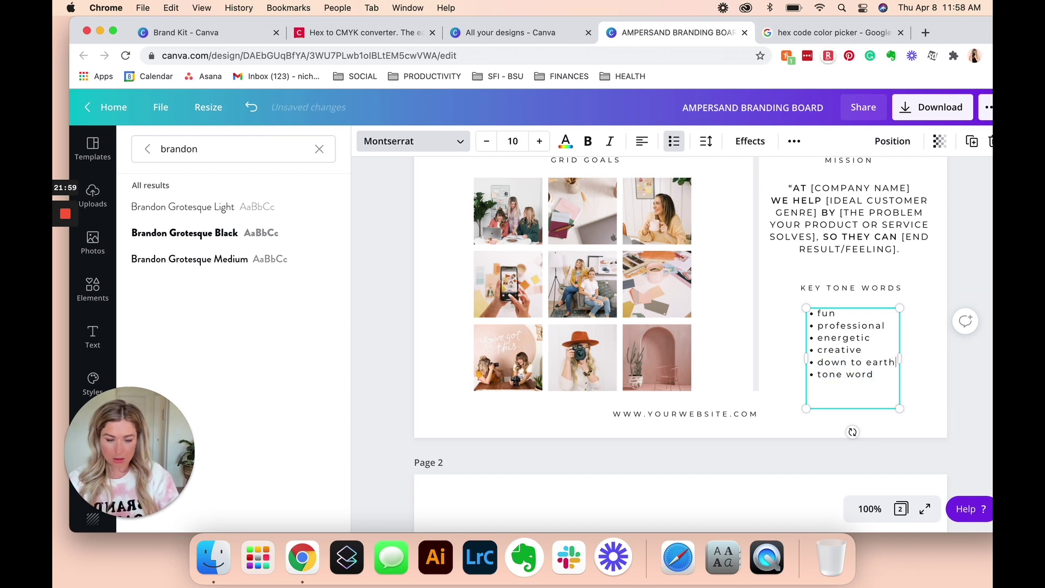
- Hyphenate the fifth entry in the Key Tone Words list so it reads "down-to-earth"
{"action": "key", "text": "Down"}
{"action": "key", "text": "shift+Home"}
{"action": "key", "text": "Up"}
{"action": "key", "text": "Left"}
{"action": "key", "text": "Left"}
{"action": "key", "text": "Left"}
{"action": "key", "text": "Left"}
{"action": "key", "text": "Left"}
{"action": "key", "text": "BackSpace"}
{"action": "type", "text": "-"}
{"action": "key", "text": "Left"}
{"action": "key", "text": "Left"}
{"action": "key", "text": "Left"}
{"action": "key", "text": "BackSpace"}
{"action": "type", "text": "-"}
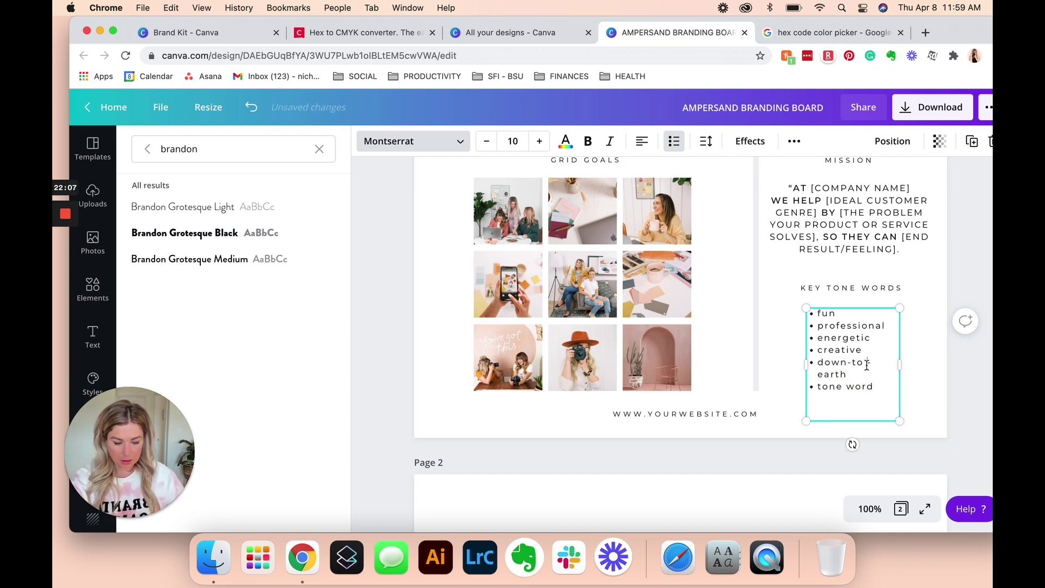
- Replace the last placeholder in the Key Tone Words list with "scrappy"
{"action": "key", "text": "shift+Home"}
{"action": "key", "text": "BackSpace"}
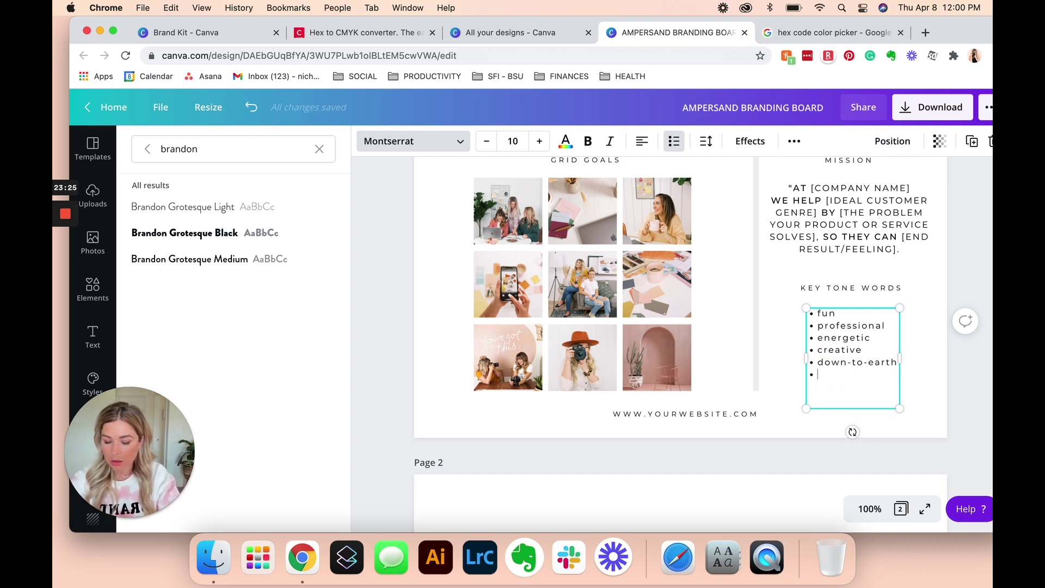
{"action": "type", "text": "scrappy"}
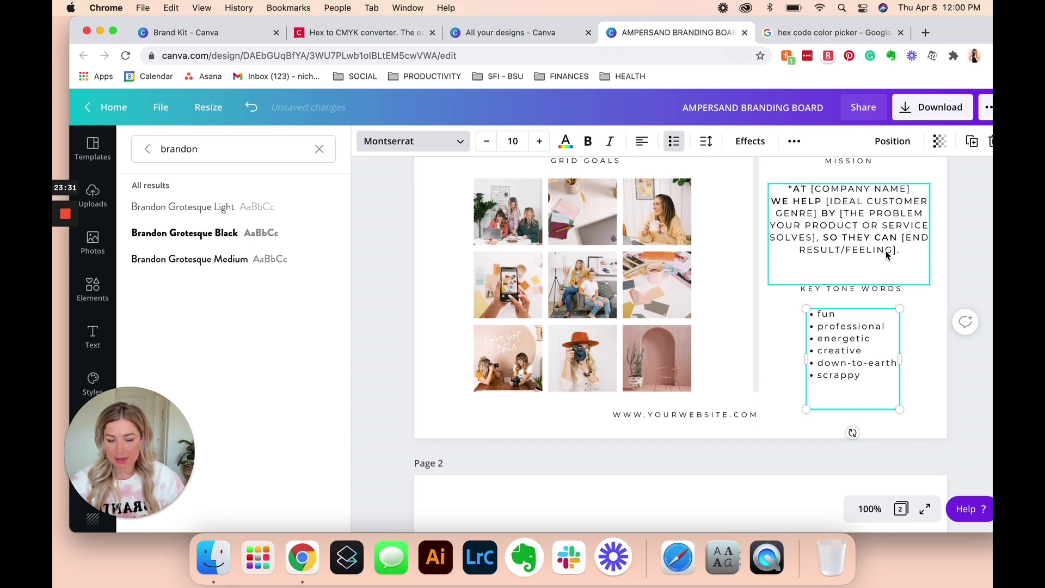
- Replace the [COMPANY NAME] placeholder in the Mission statement with "AMPERSAND STUDIOS"
{"action": "left_click", "coordinate": [840, 216]}
{"action": "scroll", "coordinate": [895, 218], "scroll_direction": "up", "scroll_amount": 2}
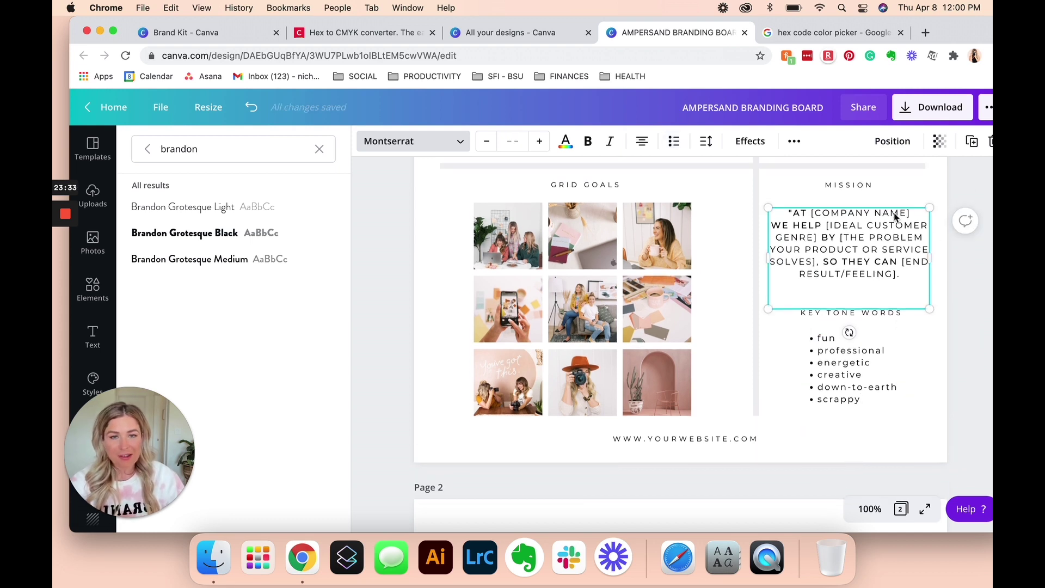
{"action": "scroll", "coordinate": [923, 322], "scroll_direction": "up", "scroll_amount": 2}
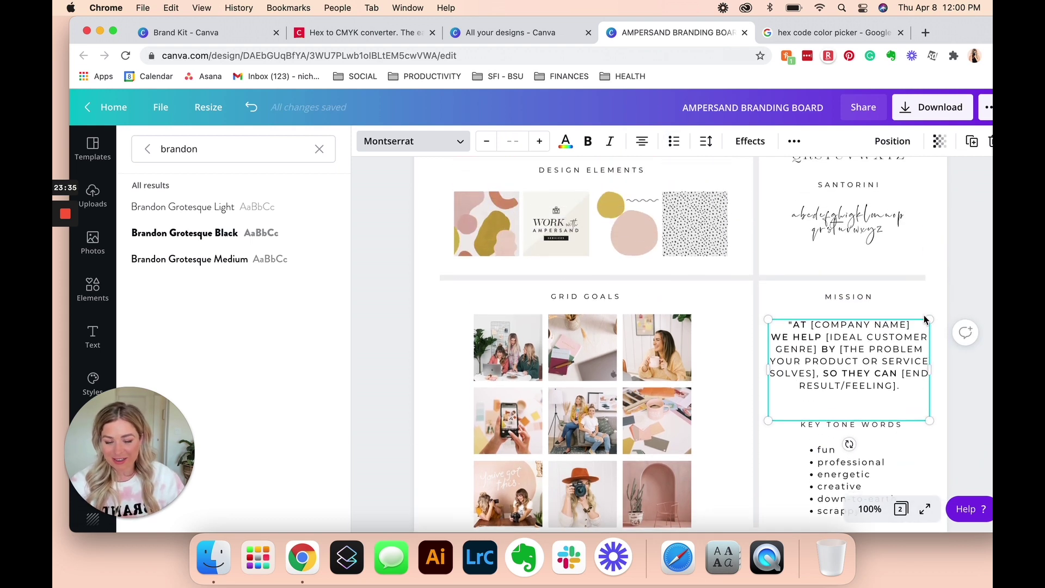
{"action": "double_click", "coordinate": [892, 337]}
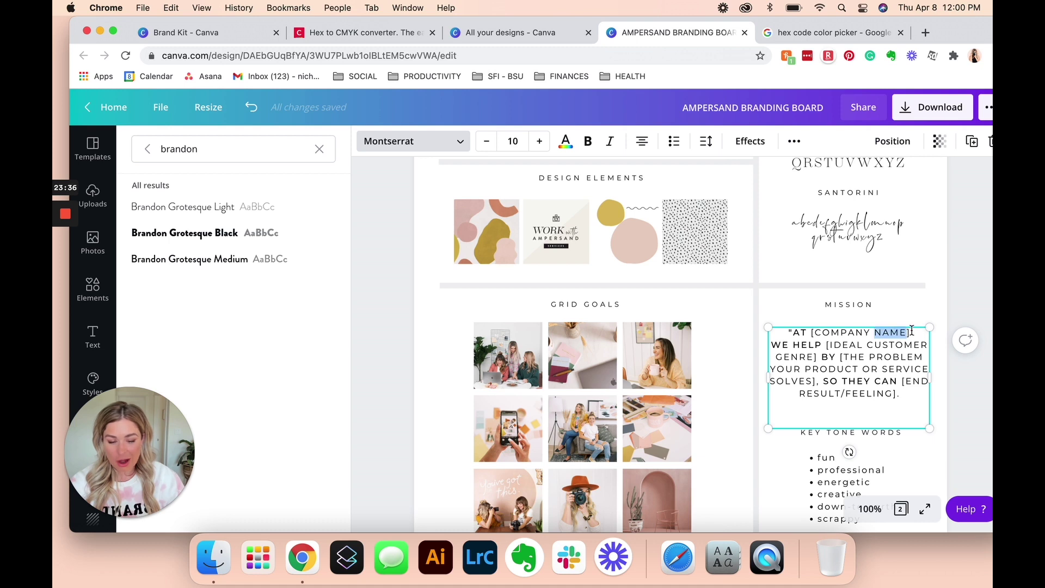
{"action": "left_click", "coordinate": [914, 333]}
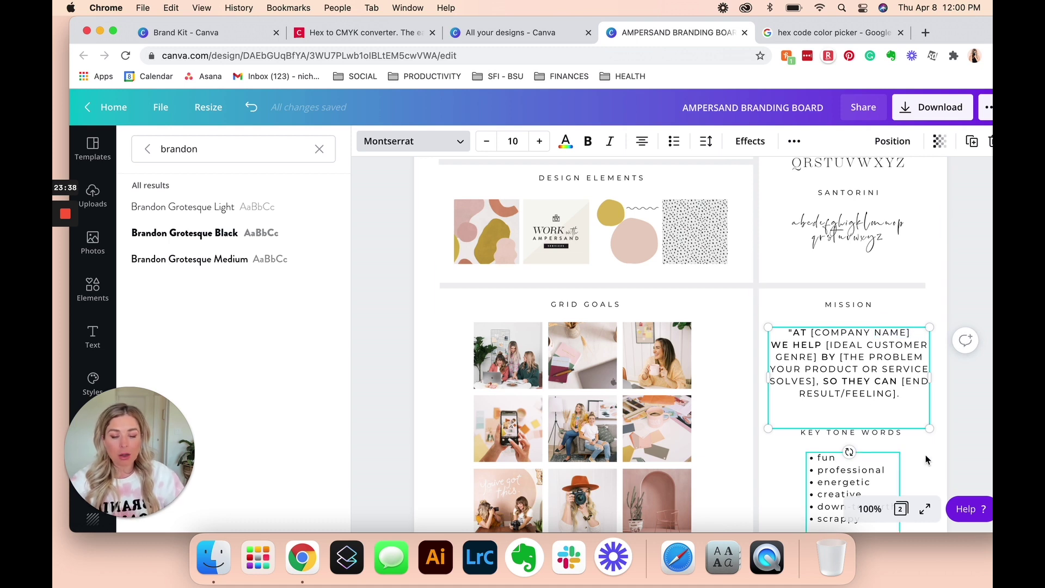
{"action": "left_click_drag", "start_coordinate": [918, 334], "coordinate": [811, 337]}
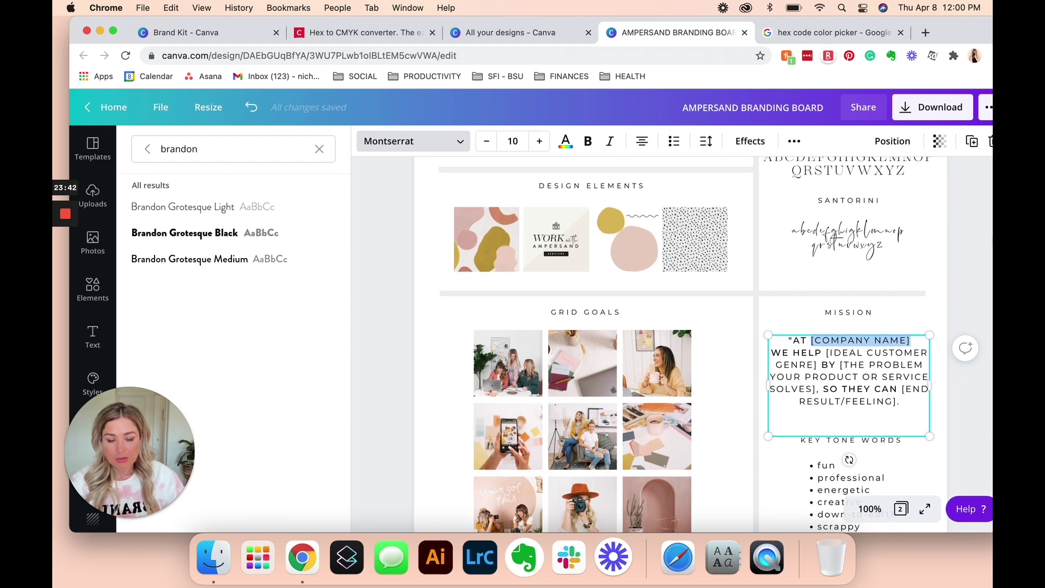
{"action": "type", "text": "AMP"}
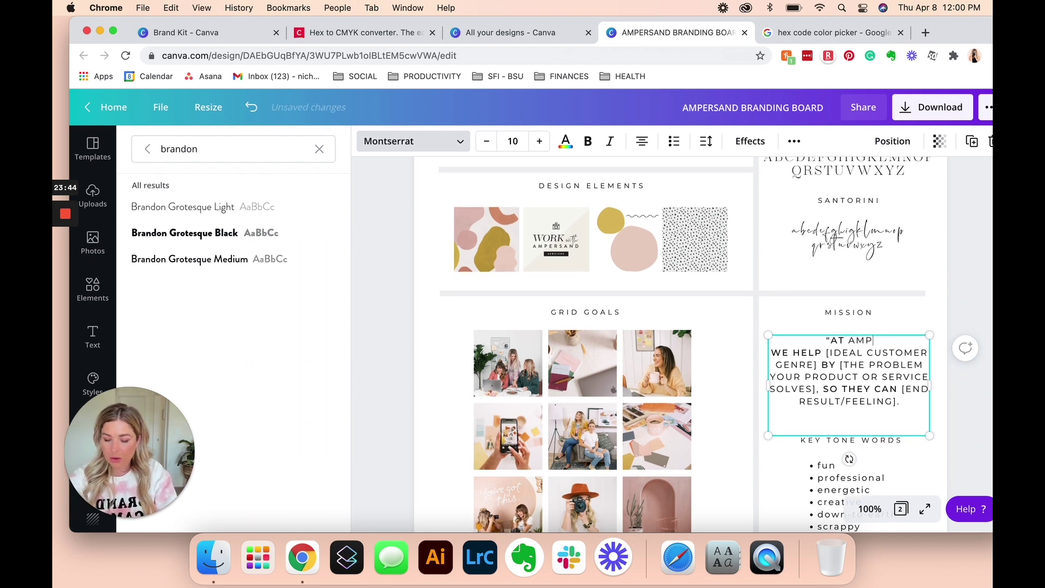
{"action": "type", "text": "ERSAND STUDIOS"}
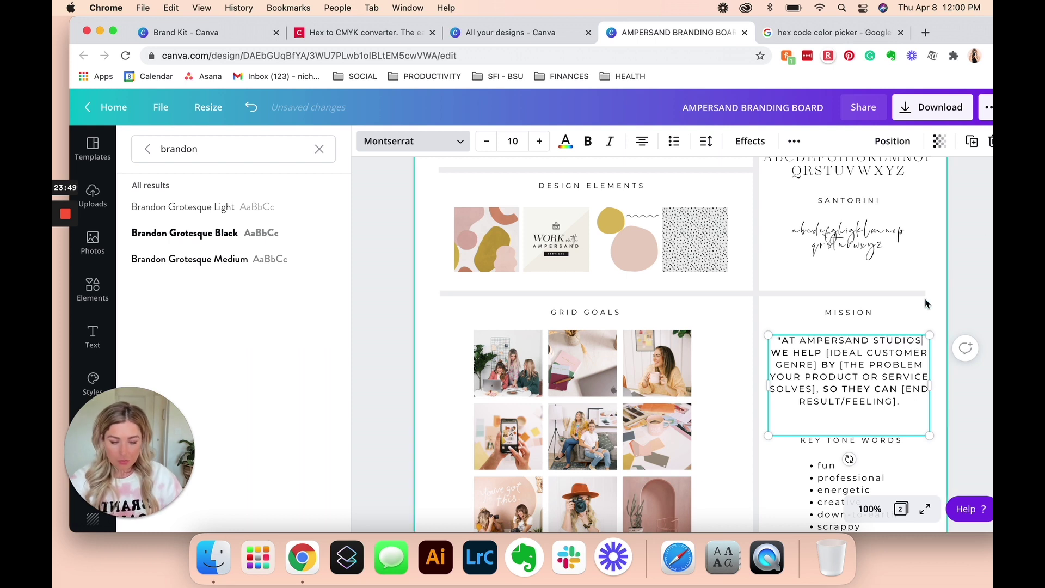
- Replace the [IDEAL CUSTOMER GENRE] placeholder in the Mission statement with "SMALL BUSINESS OWNERS"
{"action": "left_click", "coordinate": [828, 352]}
{"action": "left_click_drag", "start_coordinate": [829, 352], "coordinate": [817, 365]}
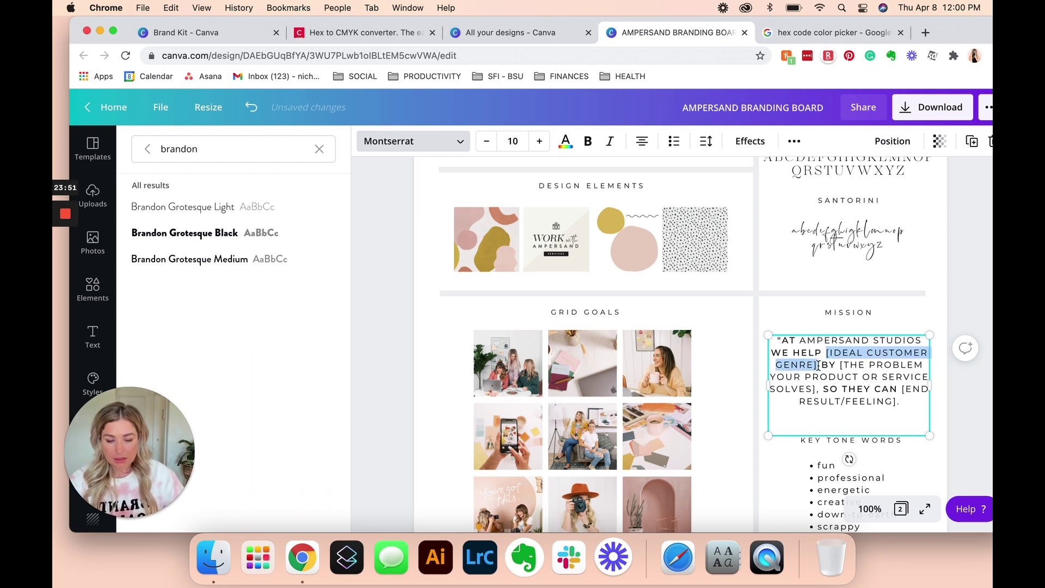
{"action": "type", "text": "SMALL"}
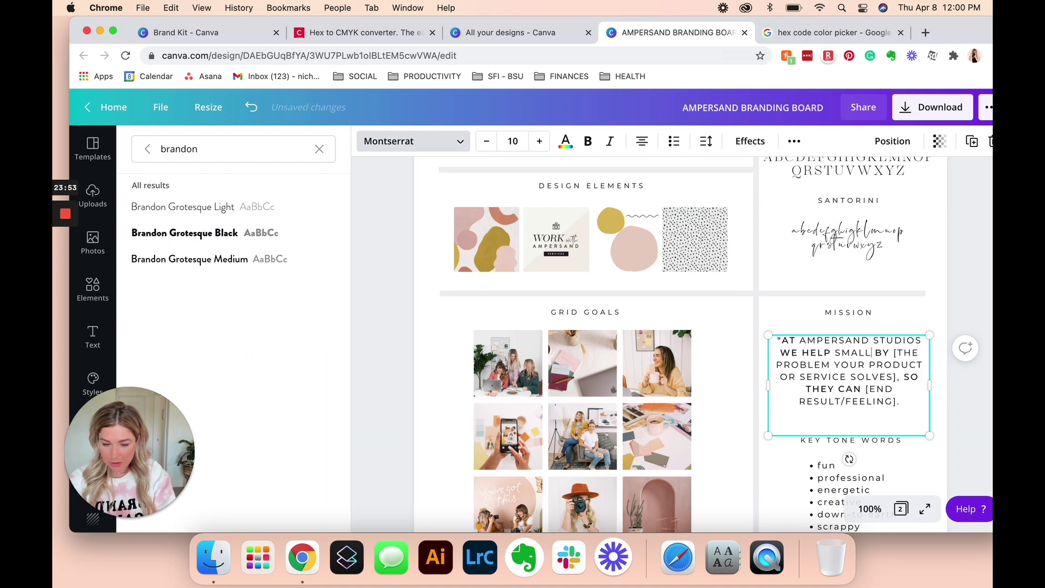
{"action": "type", "text": "  BUSINESS OW"}
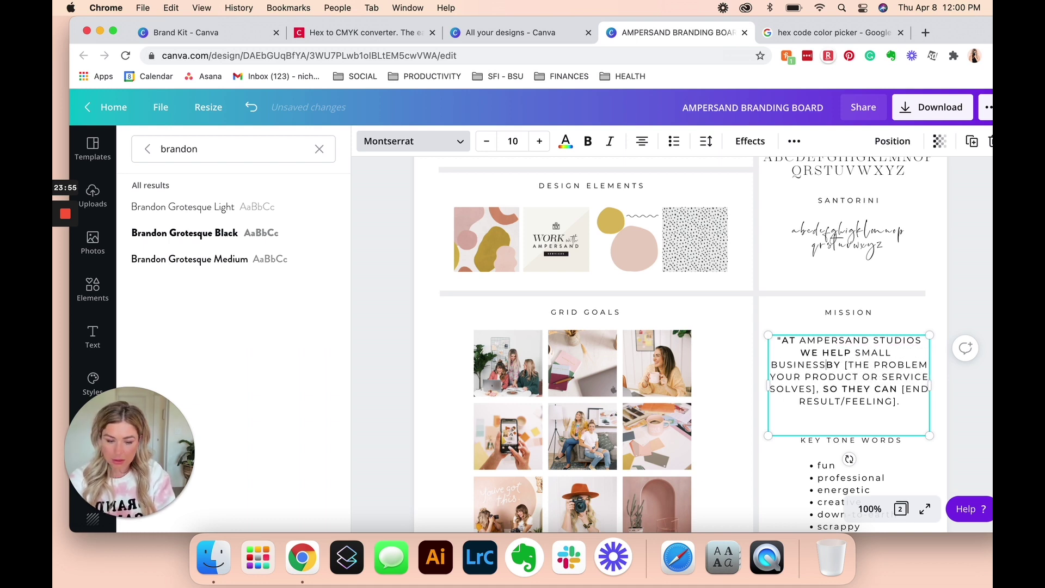
{"action": "type", "text": "NERS"}
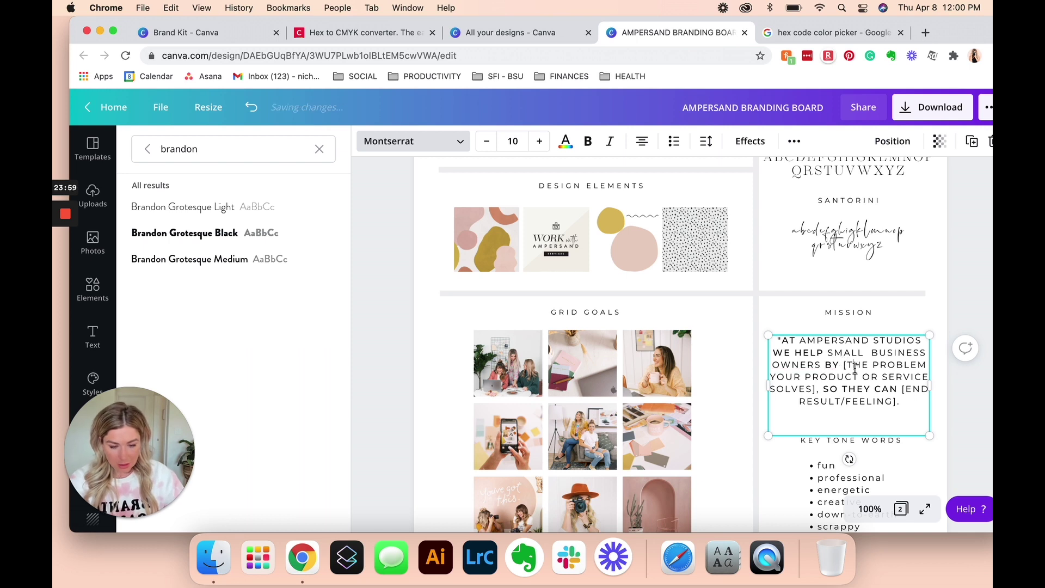
- Replace the placeholder for the problem the product or service solves in the Mission statement with "CREATING CONTENT"
{"action": "left_click_drag", "start_coordinate": [842, 364], "coordinate": [816, 386]}
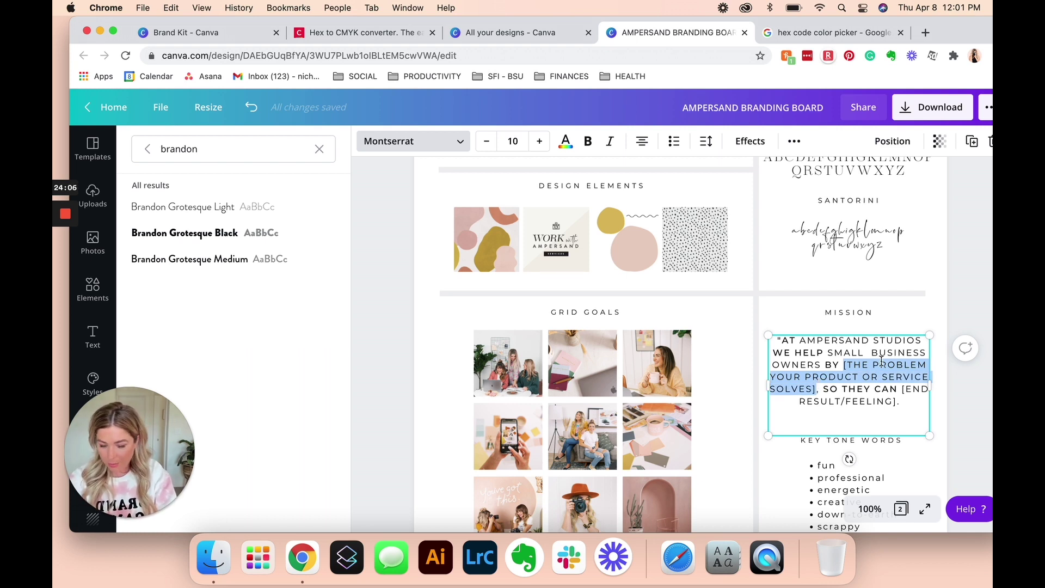
{"action": "type", "text": "CREAT"}
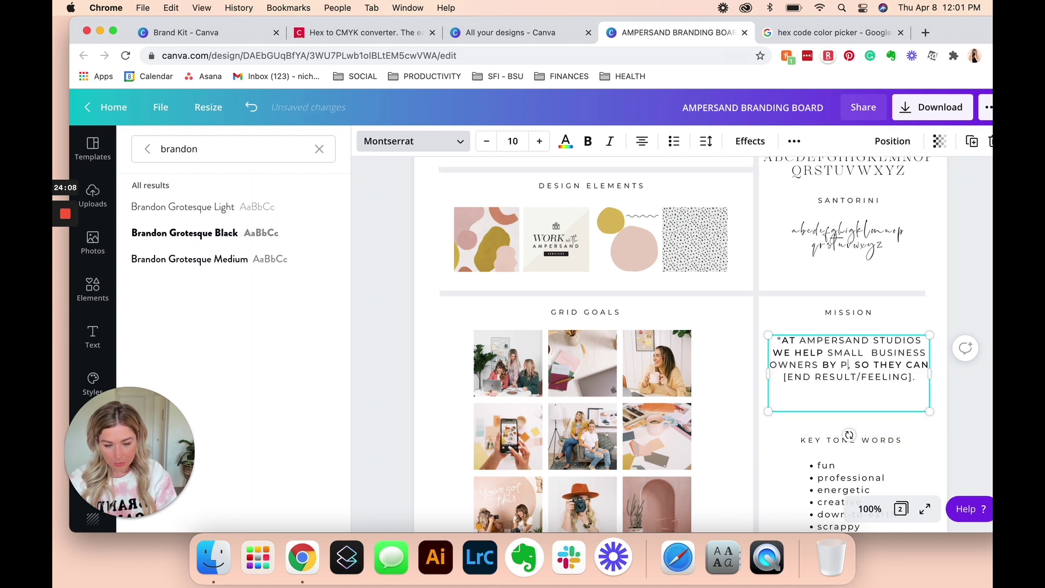
{"action": "type", "text": "ING "}
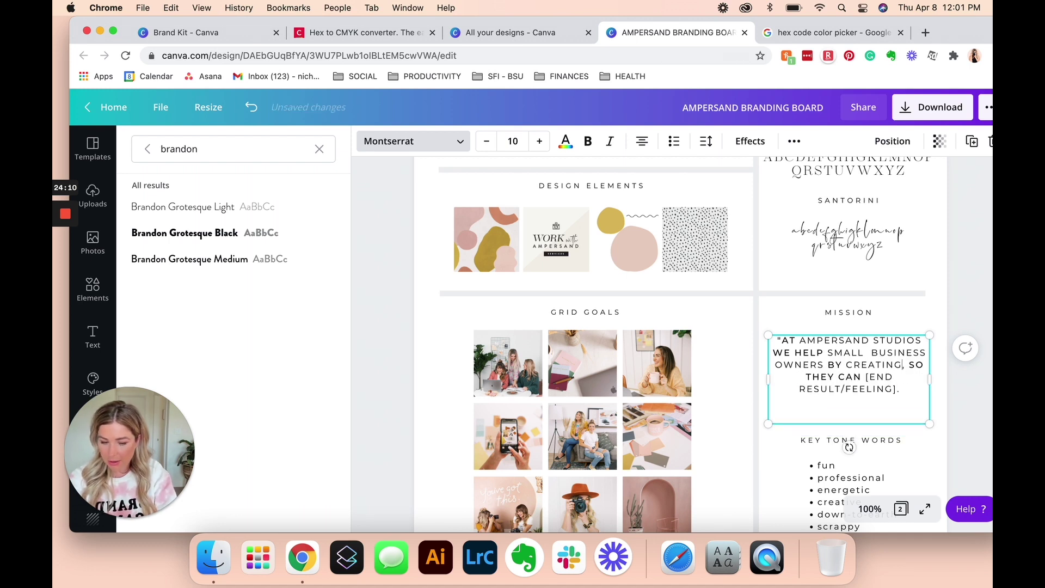
{"action": "type", "text": "CONTENT"}
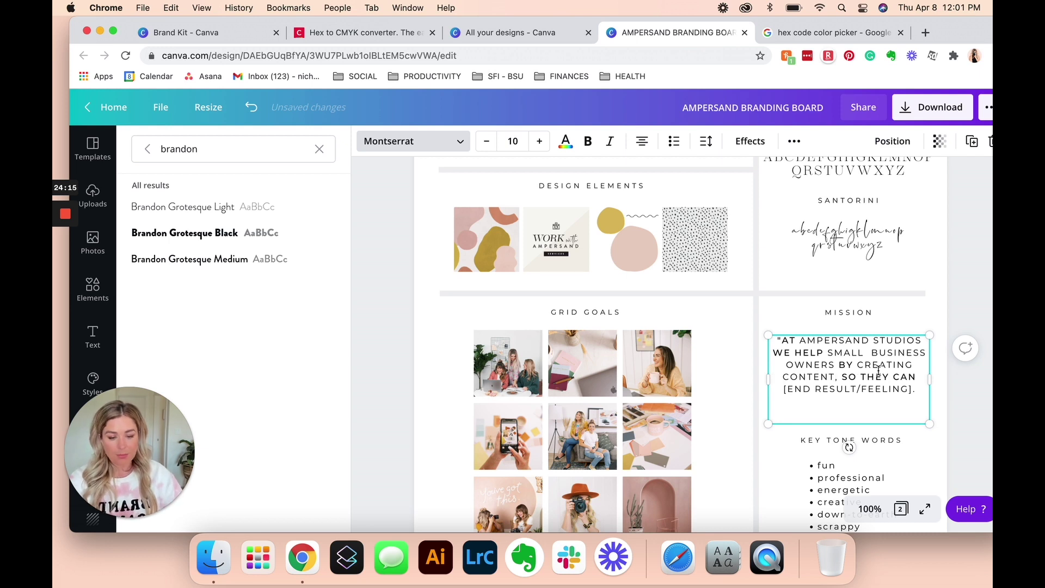
- Replace the [END RESULT/FEELING] placeholder in the Mission statement with "GET BACK TO THE REASON THEY STARTED THEIR BUSINESS IN THE FIRST PLACE", keeping one final period
{"action": "left_click_drag", "start_coordinate": [913, 390], "coordinate": [784, 390]}
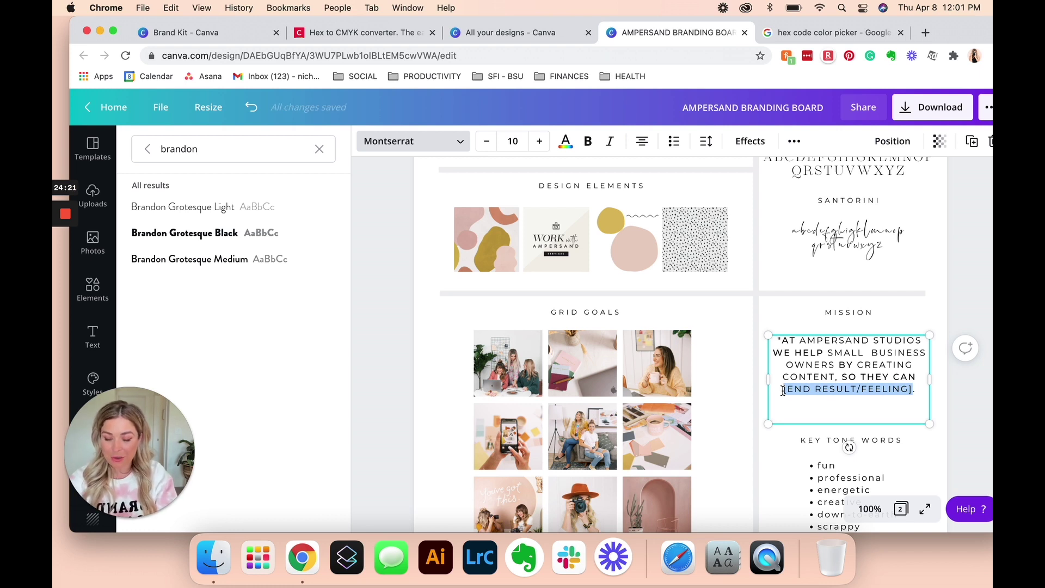
{"action": "type", "text": "GET "}
{"action": "type", "text": "BACK TO THE "}
{"action": "type", "text": "REASON THEY"}
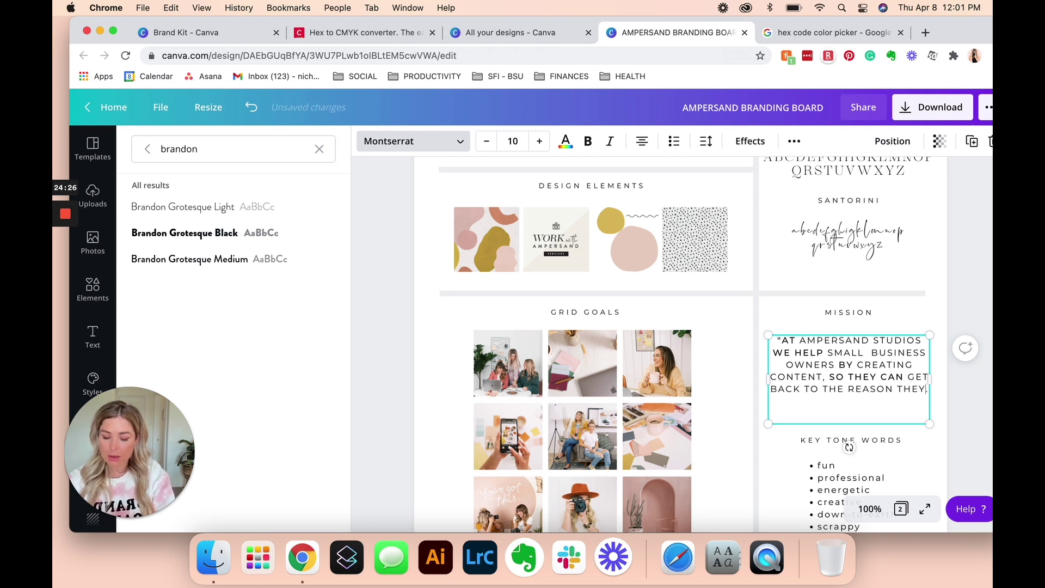
{"action": "type", "text": " STARTE"}
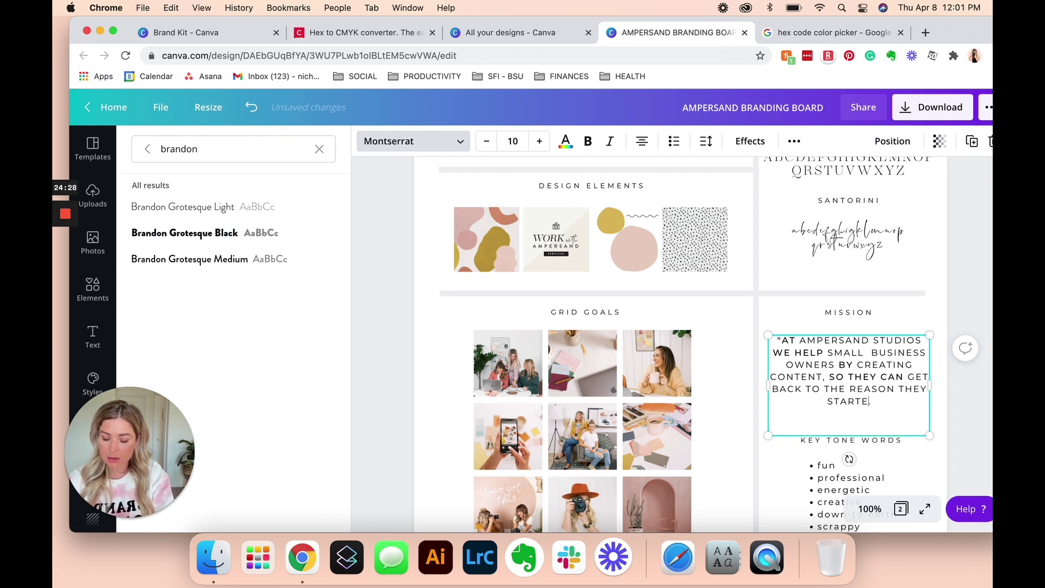
{"action": "type", "text": "D THEIR B"}
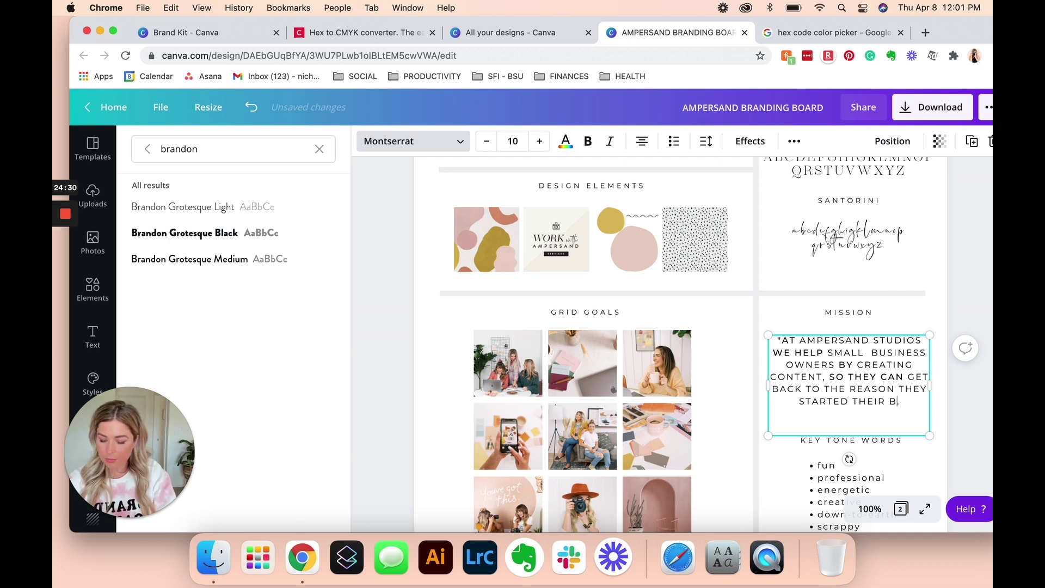
{"action": "type", "text": "USIEN"}
{"action": "key", "text": "BackSpace"}
{"action": "key", "text": "BackSpace"}
{"action": "type", "text": "NESS."}
{"action": "key", "text": "BackSpace"}
{"action": "type", "text": "IN THE "}
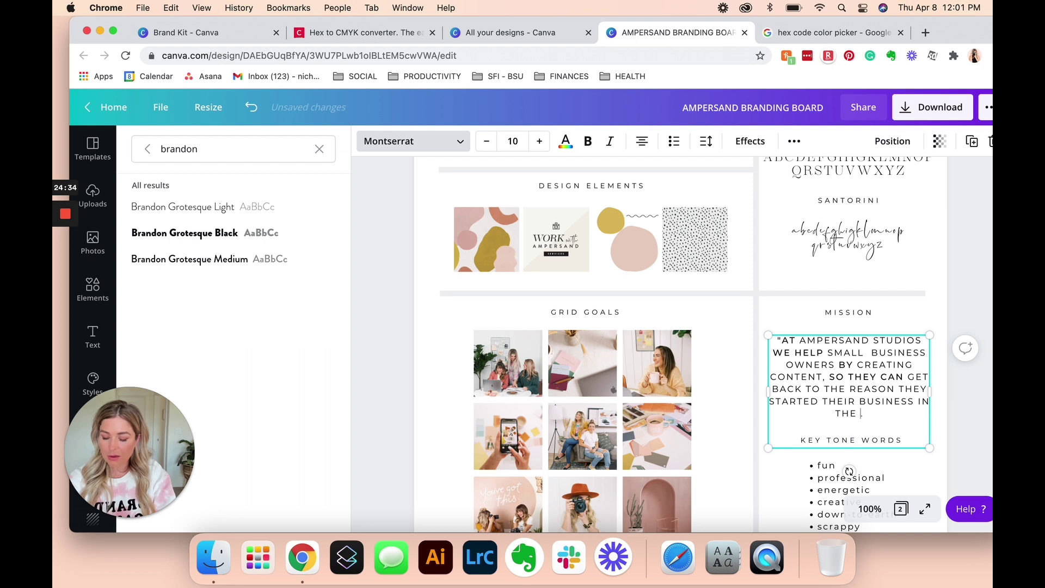
{"action": "type", "text": "FIRST PLACR."}
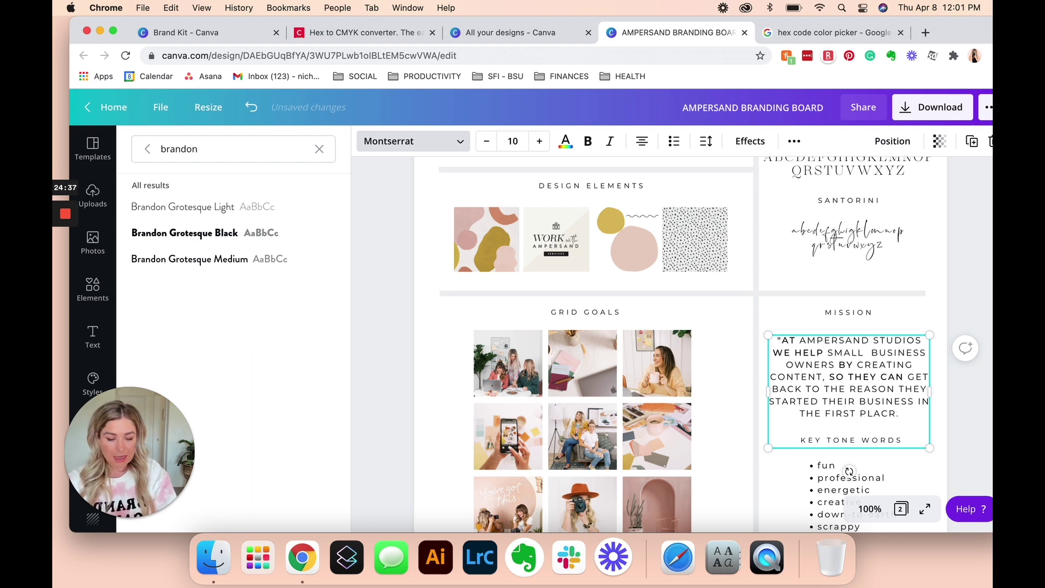
{"action": "key", "text": "BackSpace"}
{"action": "type", "text": "E."}
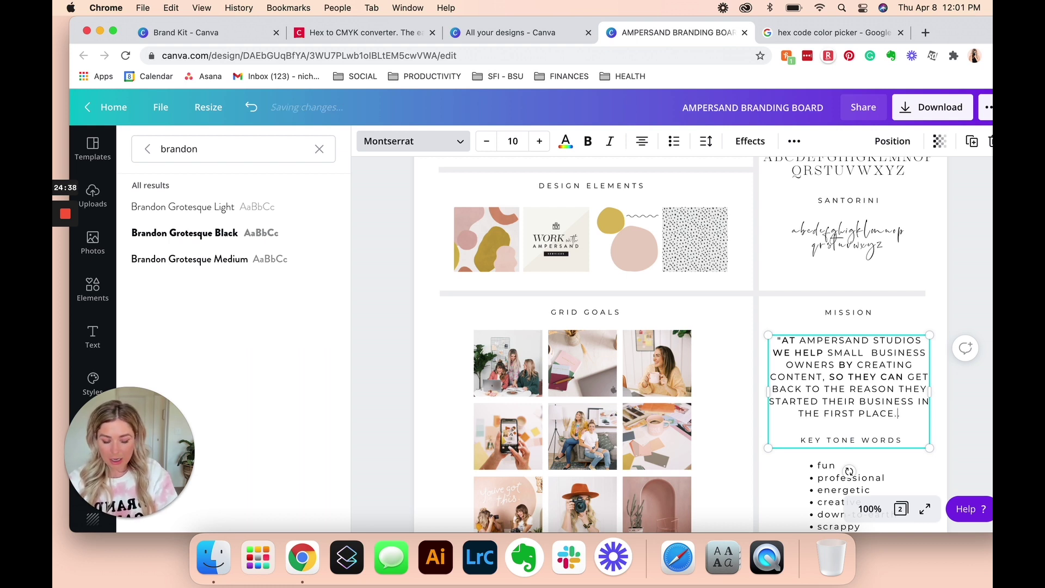
{"action": "key", "text": "BackSpace"}
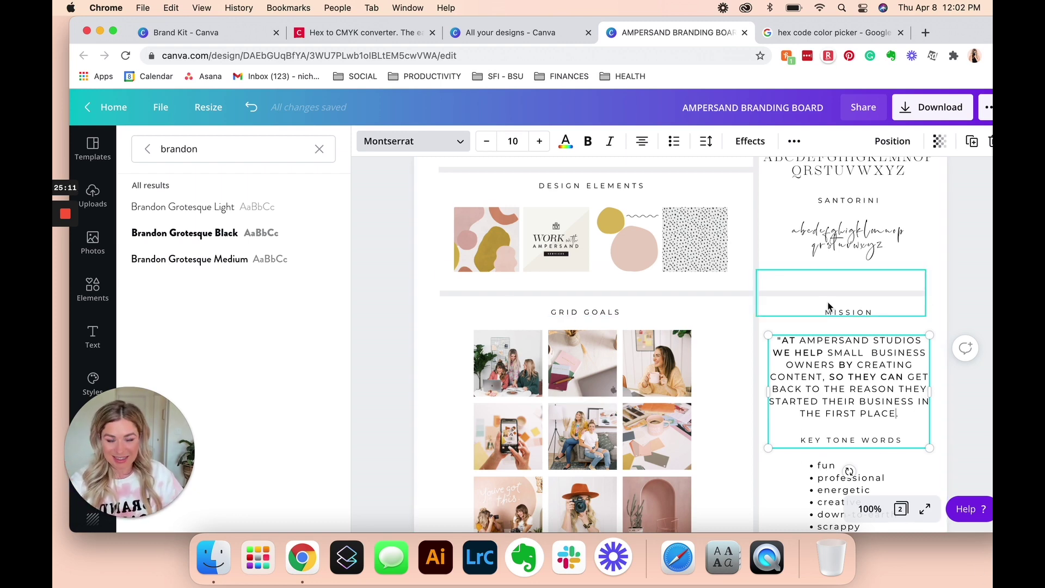
{"action": "scroll", "coordinate": [598, 337], "scroll_direction": "up", "scroll_amount": 5}
{"action": "scroll", "coordinate": [658, 357], "scroll_direction": "down", "scroll_amount": 10}
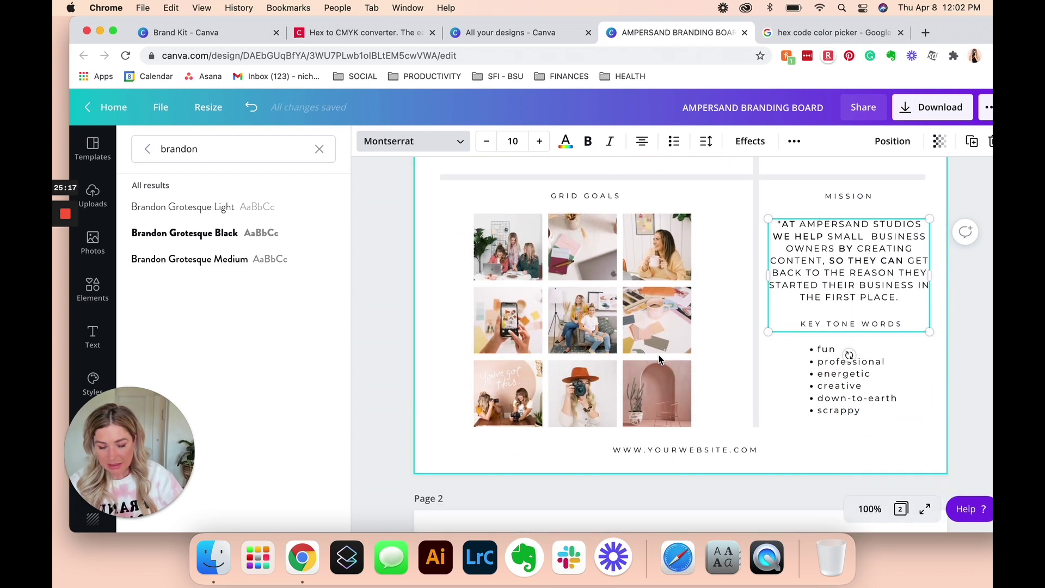
{"action": "left_click", "coordinate": [718, 352]}
{"action": "left_click_drag", "start_coordinate": [730, 352], "coordinate": [649, 350]}
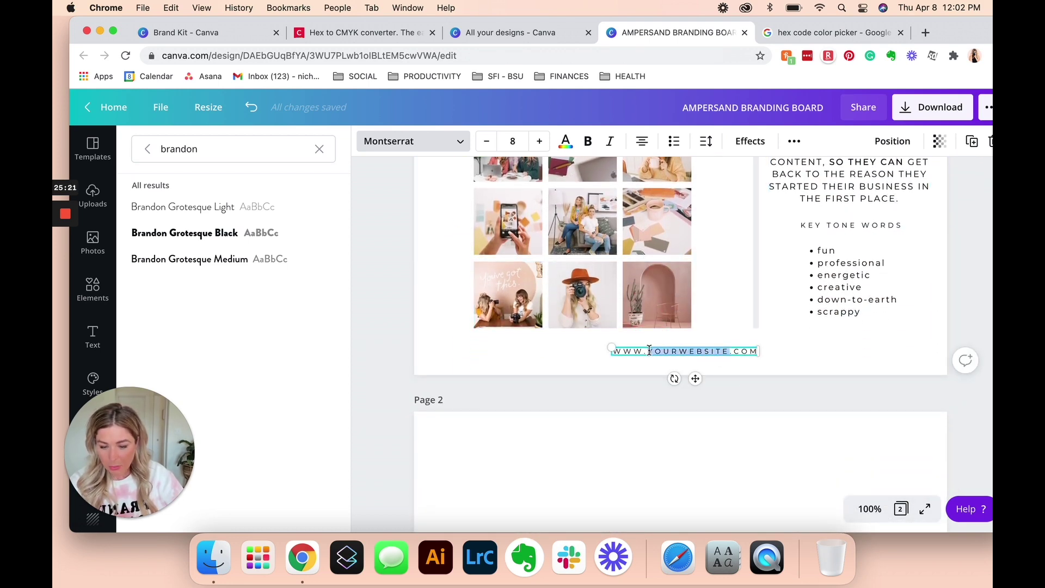
{"action": "type", "text": "ampersand-"}
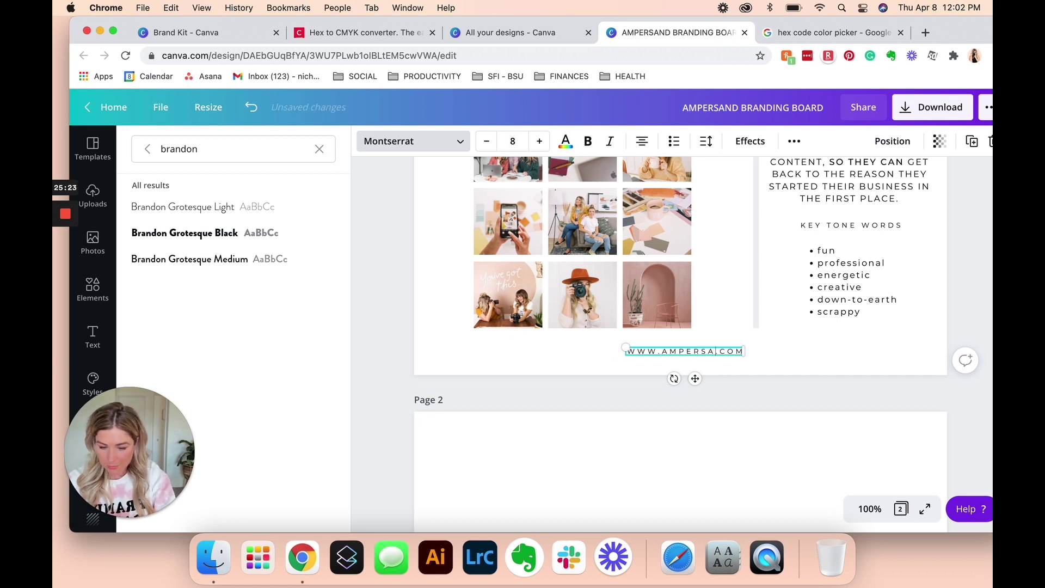
{"action": "type", "text": "studios"}
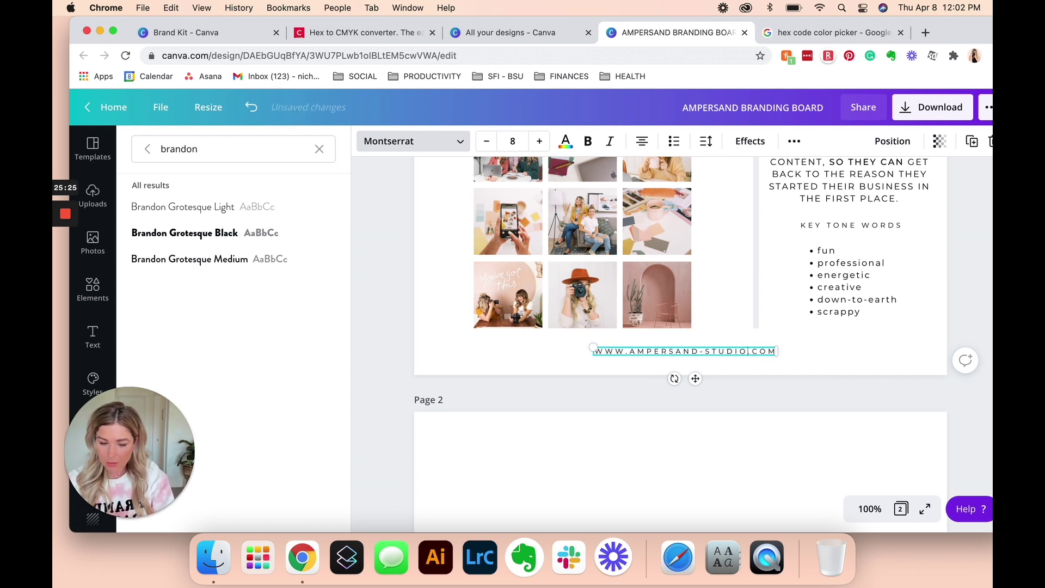
- Delete the blank second page and collapse the side panel to show the finished board
{"action": "mouse_move", "coordinate": [726, 441]}
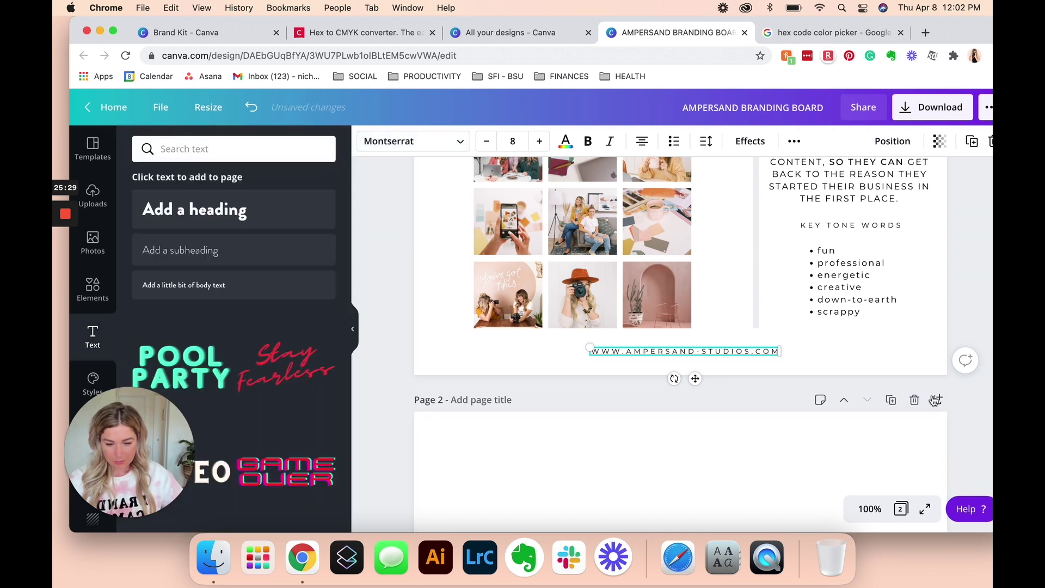
{"action": "left_click", "coordinate": [914, 400]}
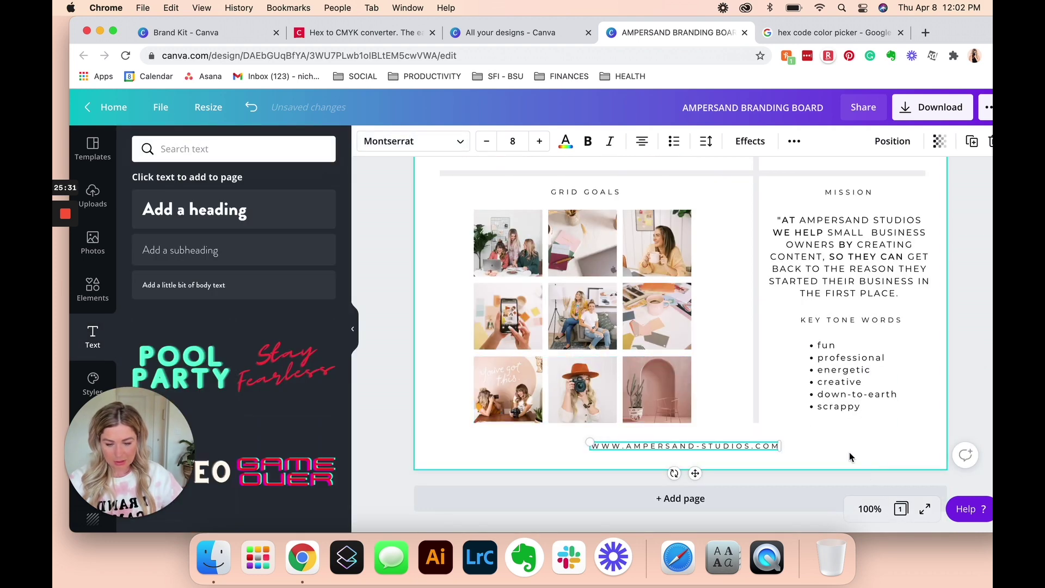
{"action": "left_click", "coordinate": [975, 354]}
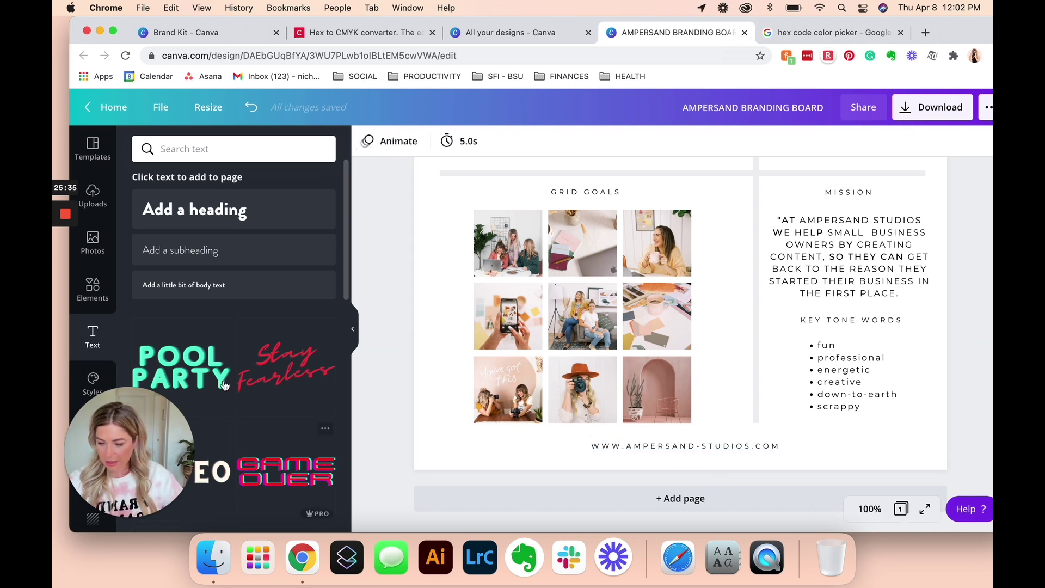
{"action": "left_click", "coordinate": [353, 332]}
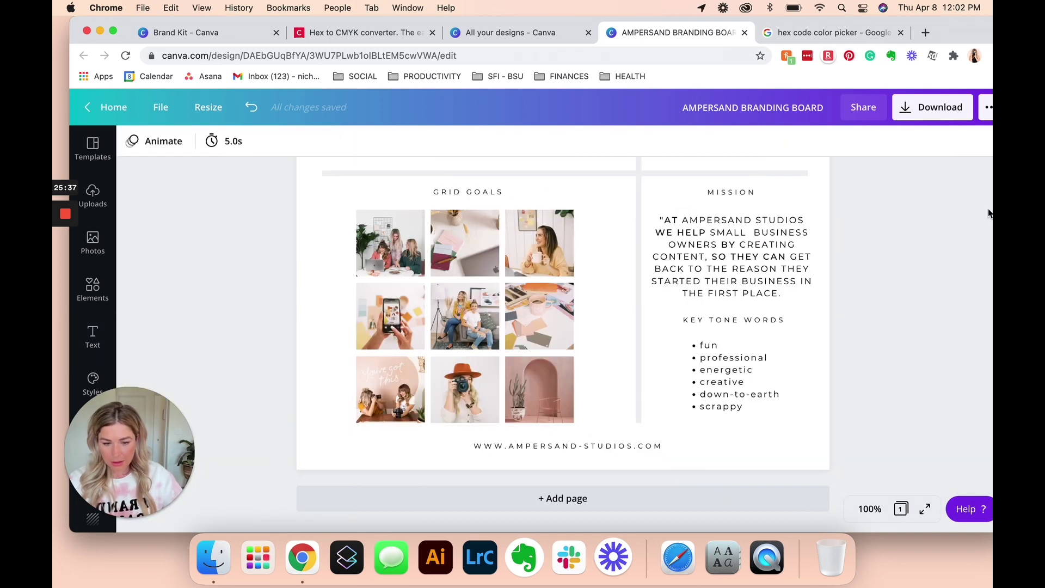
{"action": "scroll", "coordinate": [828, 292], "scroll_direction": "up", "scroll_amount": 10}
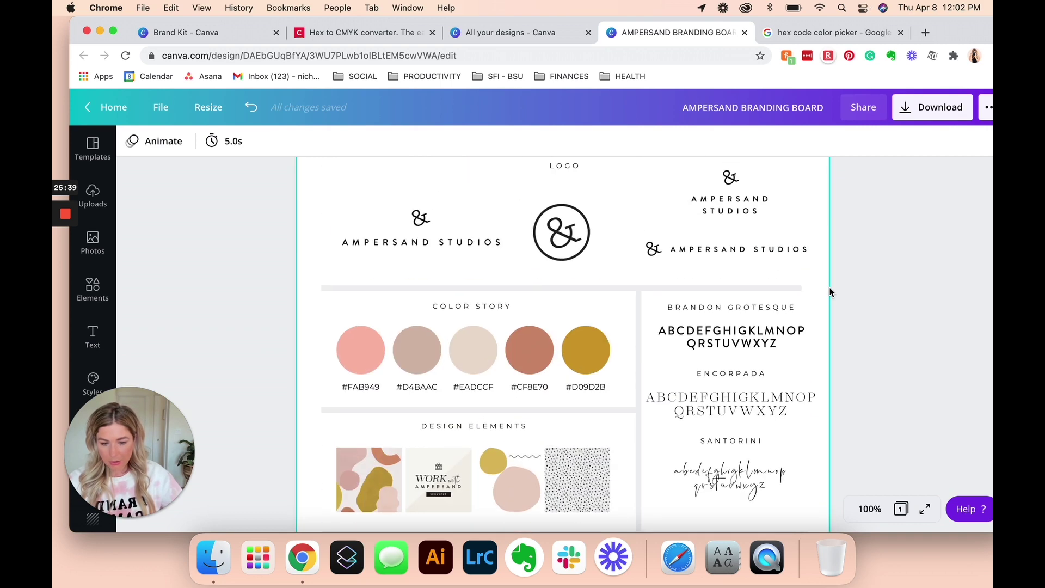
- Download the finished branding board as a JPG at size 1 with the quality set to 100
{"action": "double_click", "coordinate": [833, 19]}
{"action": "left_click", "coordinate": [974, 107]}
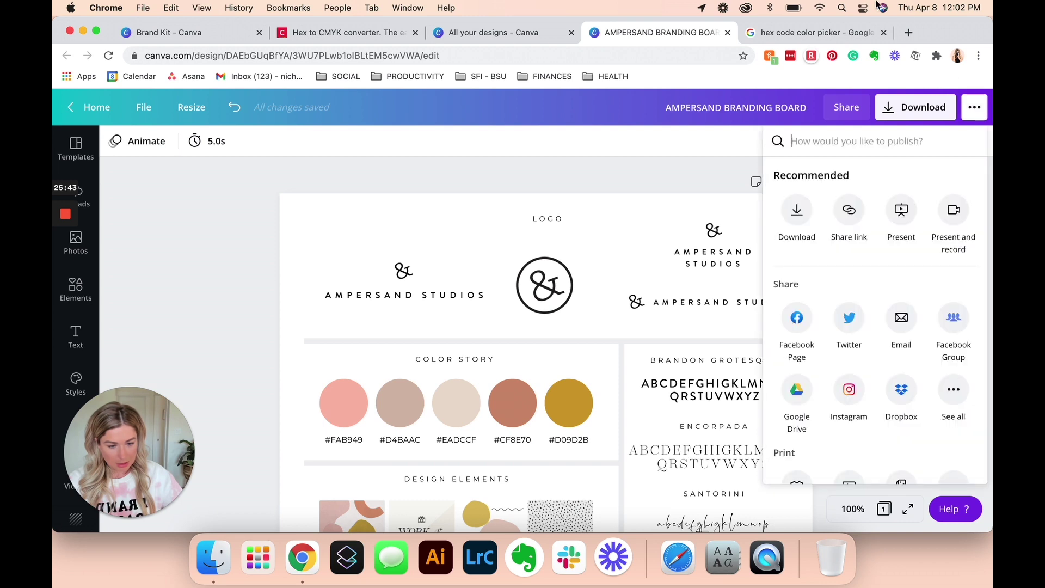
{"action": "left_click", "coordinate": [797, 211]}
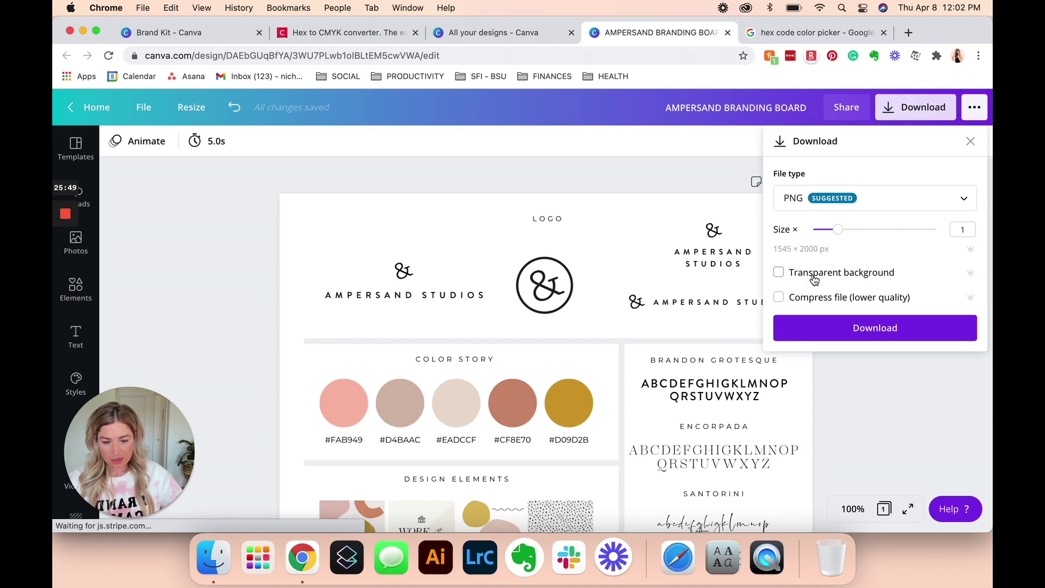
{"action": "left_click", "coordinate": [821, 199]}
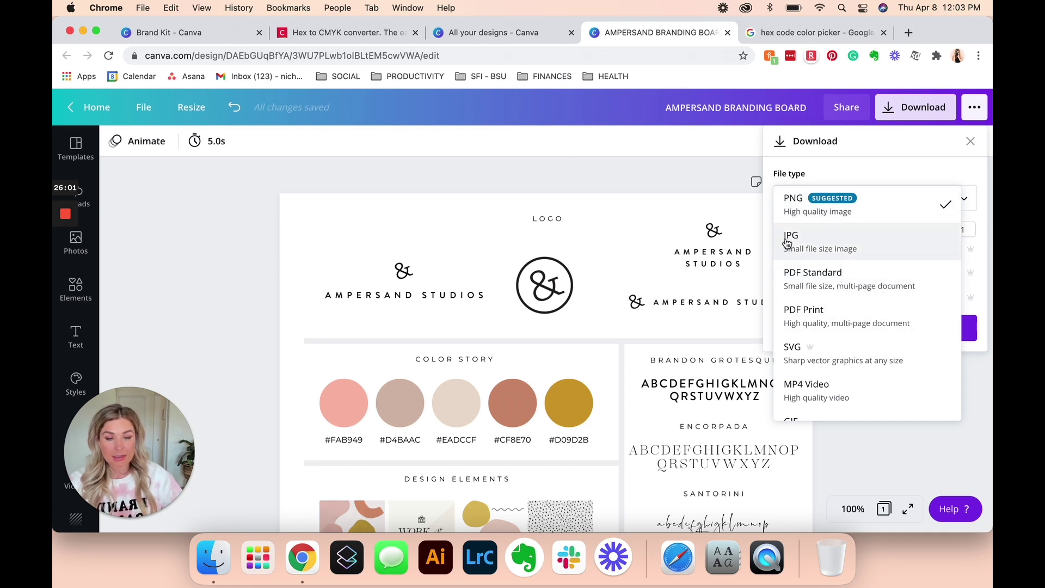
{"action": "left_click", "coordinate": [832, 246]}
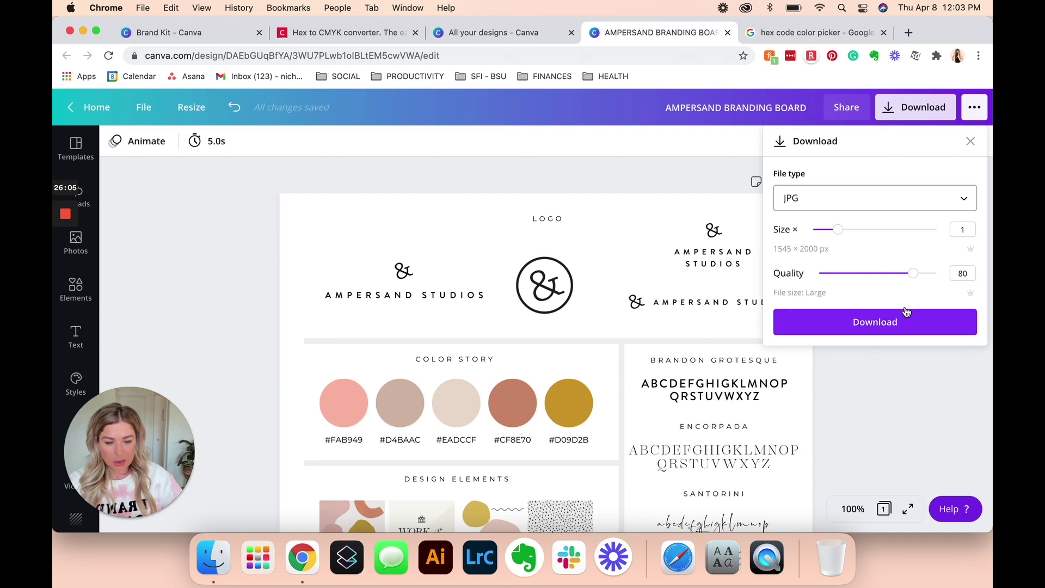
{"action": "left_click_drag", "start_coordinate": [913, 273], "coordinate": [946, 277]}
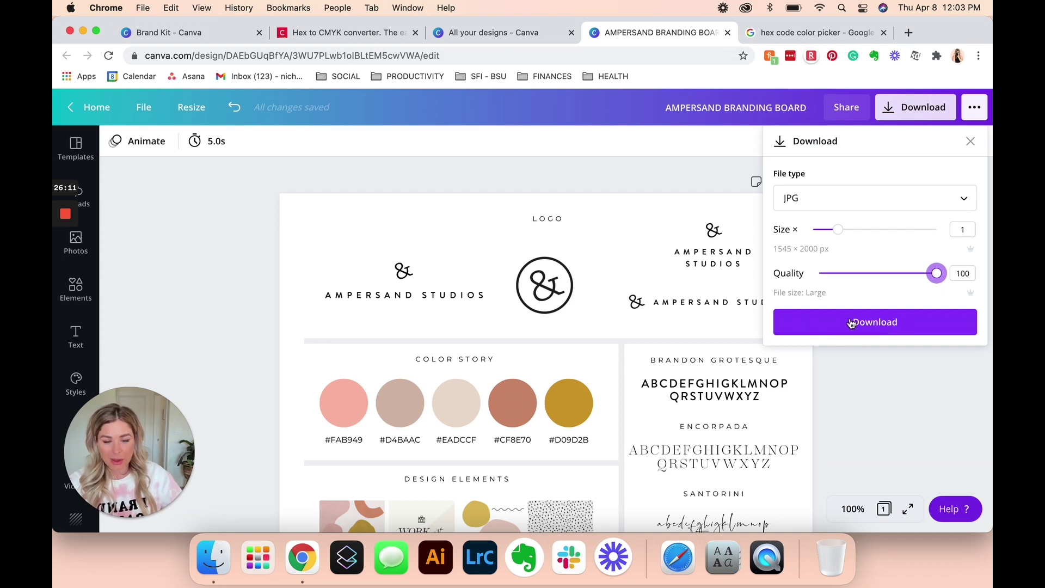
{"action": "left_click", "coordinate": [874, 324]}
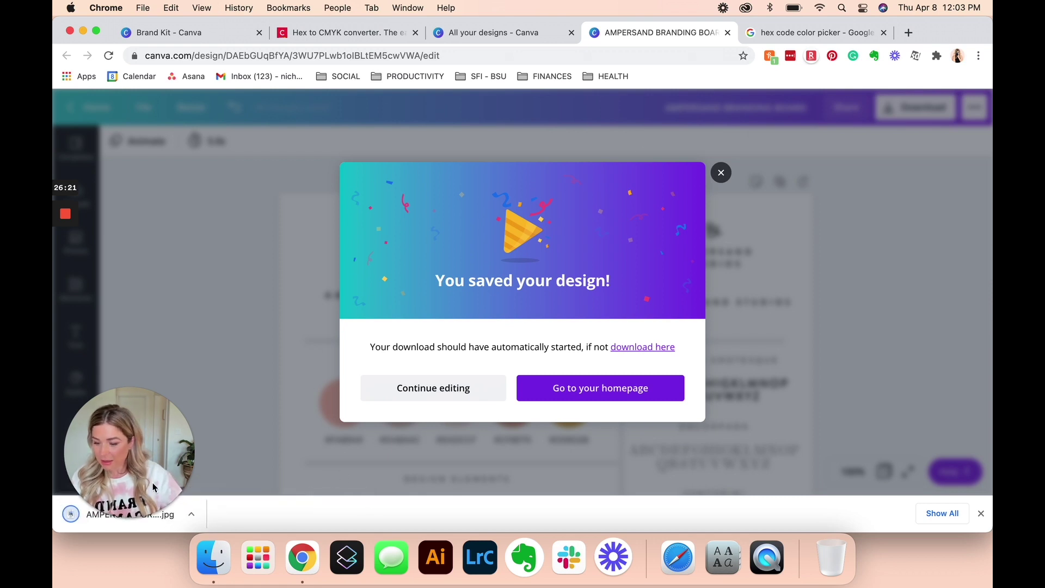
- Show the downloaded AMPERSAND BRANDING BOARD.jpg in Finder and preview it in an enlarged Quick Look window
{"action": "left_click", "coordinate": [183, 523]}
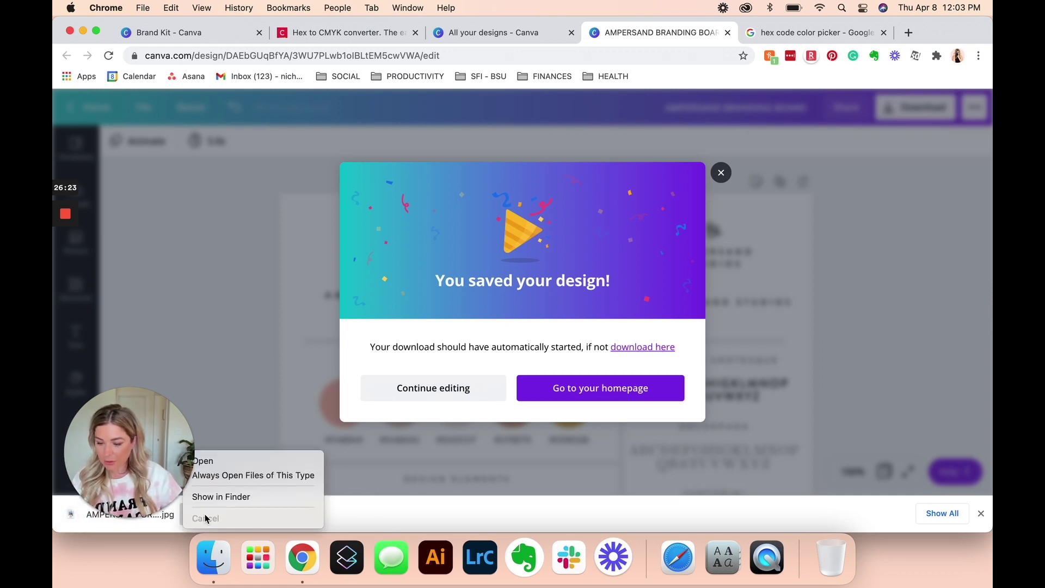
{"action": "left_click", "coordinate": [222, 498]}
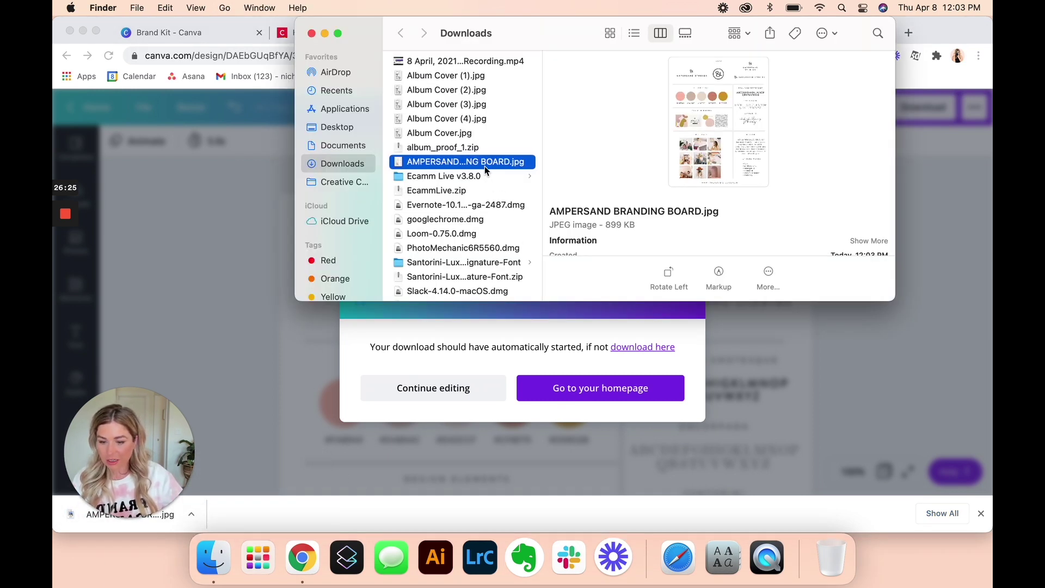
{"action": "key", "text": "space"}
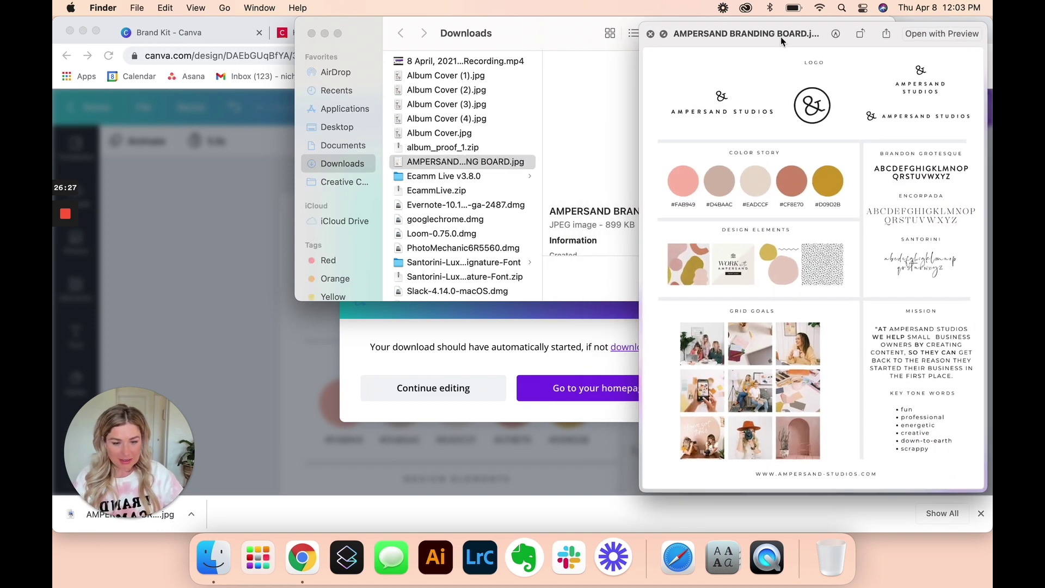
{"action": "left_click_drag", "start_coordinate": [780, 37], "coordinate": [474, 32]}
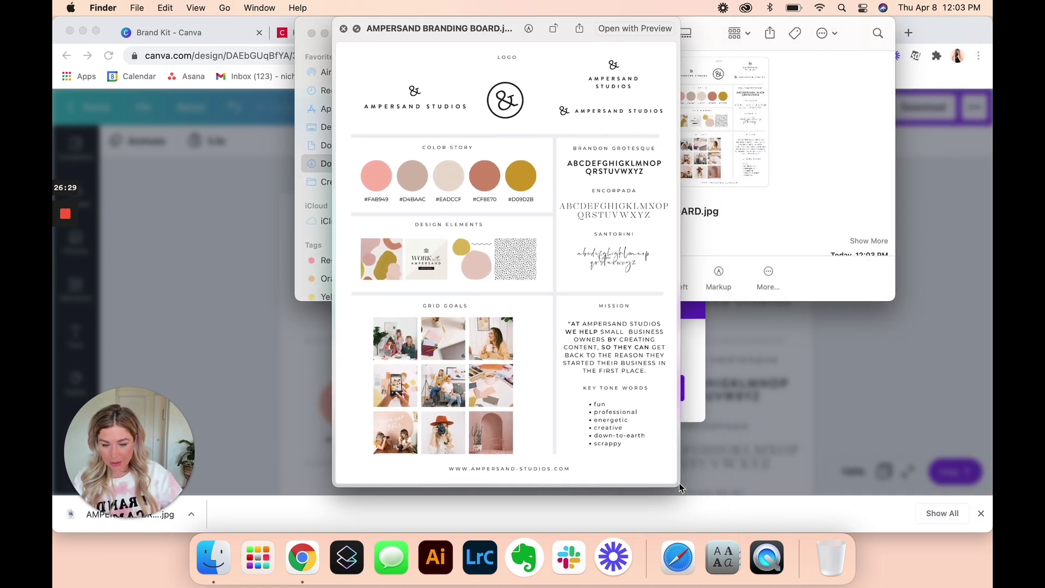
{"action": "left_click_drag", "start_coordinate": [673, 481], "coordinate": [830, 531]}
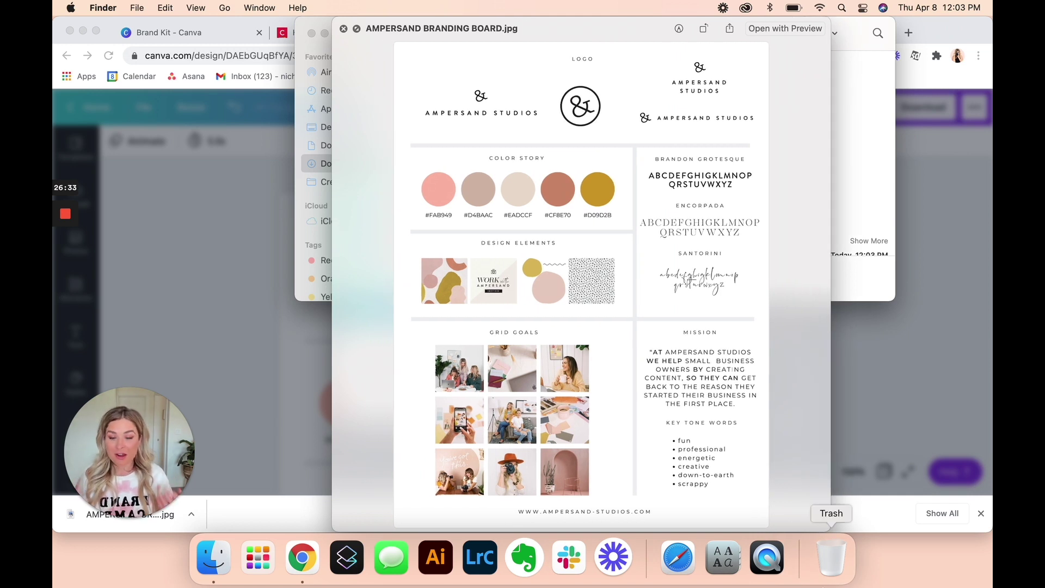